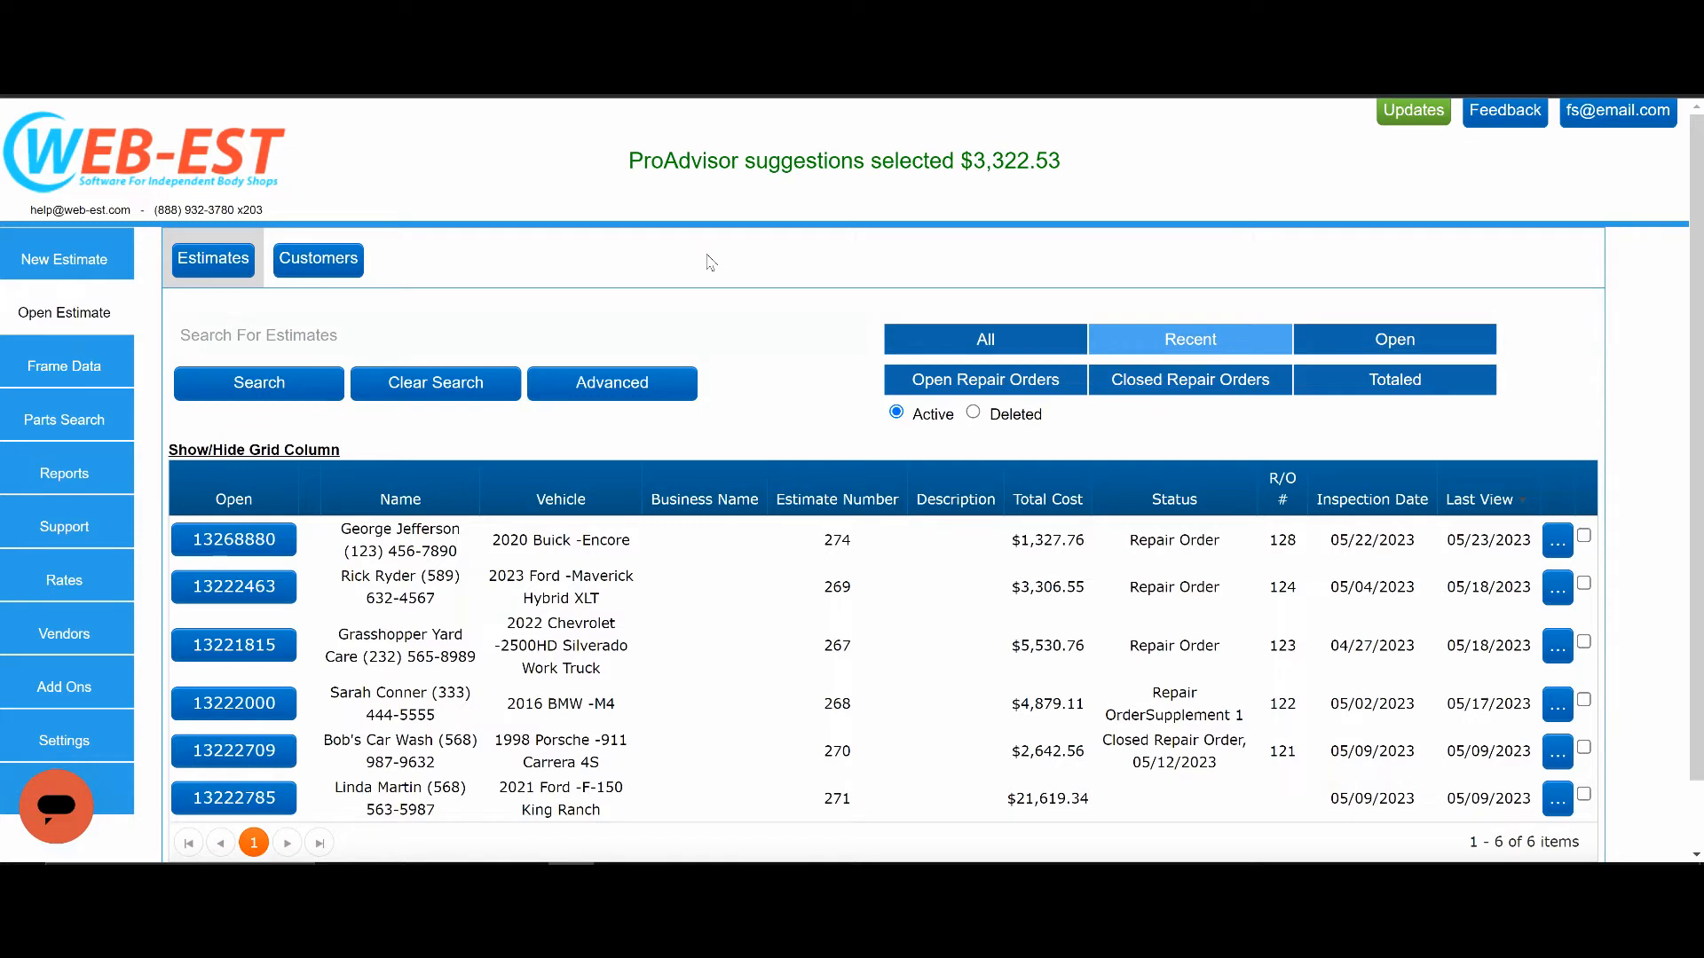
# Start a new estimate and load the details of the existing customer with the 2023 Ford Maverick estimate.
pyautogui.click(69, 263)
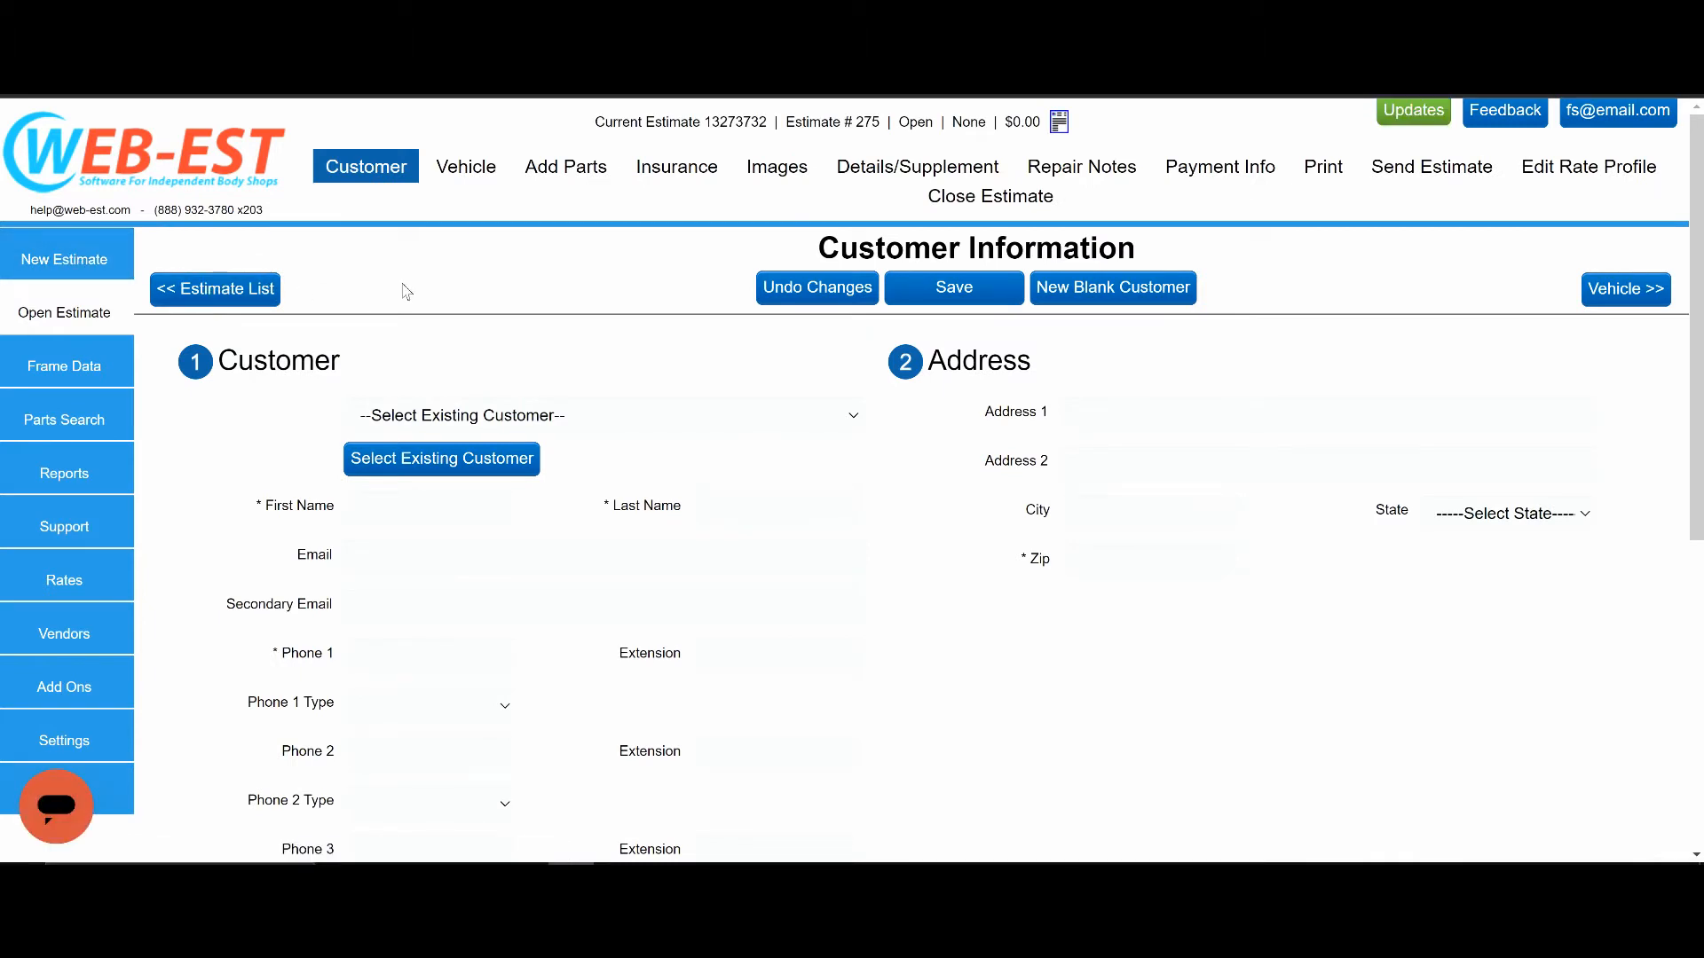
pyautogui.click(609, 417)
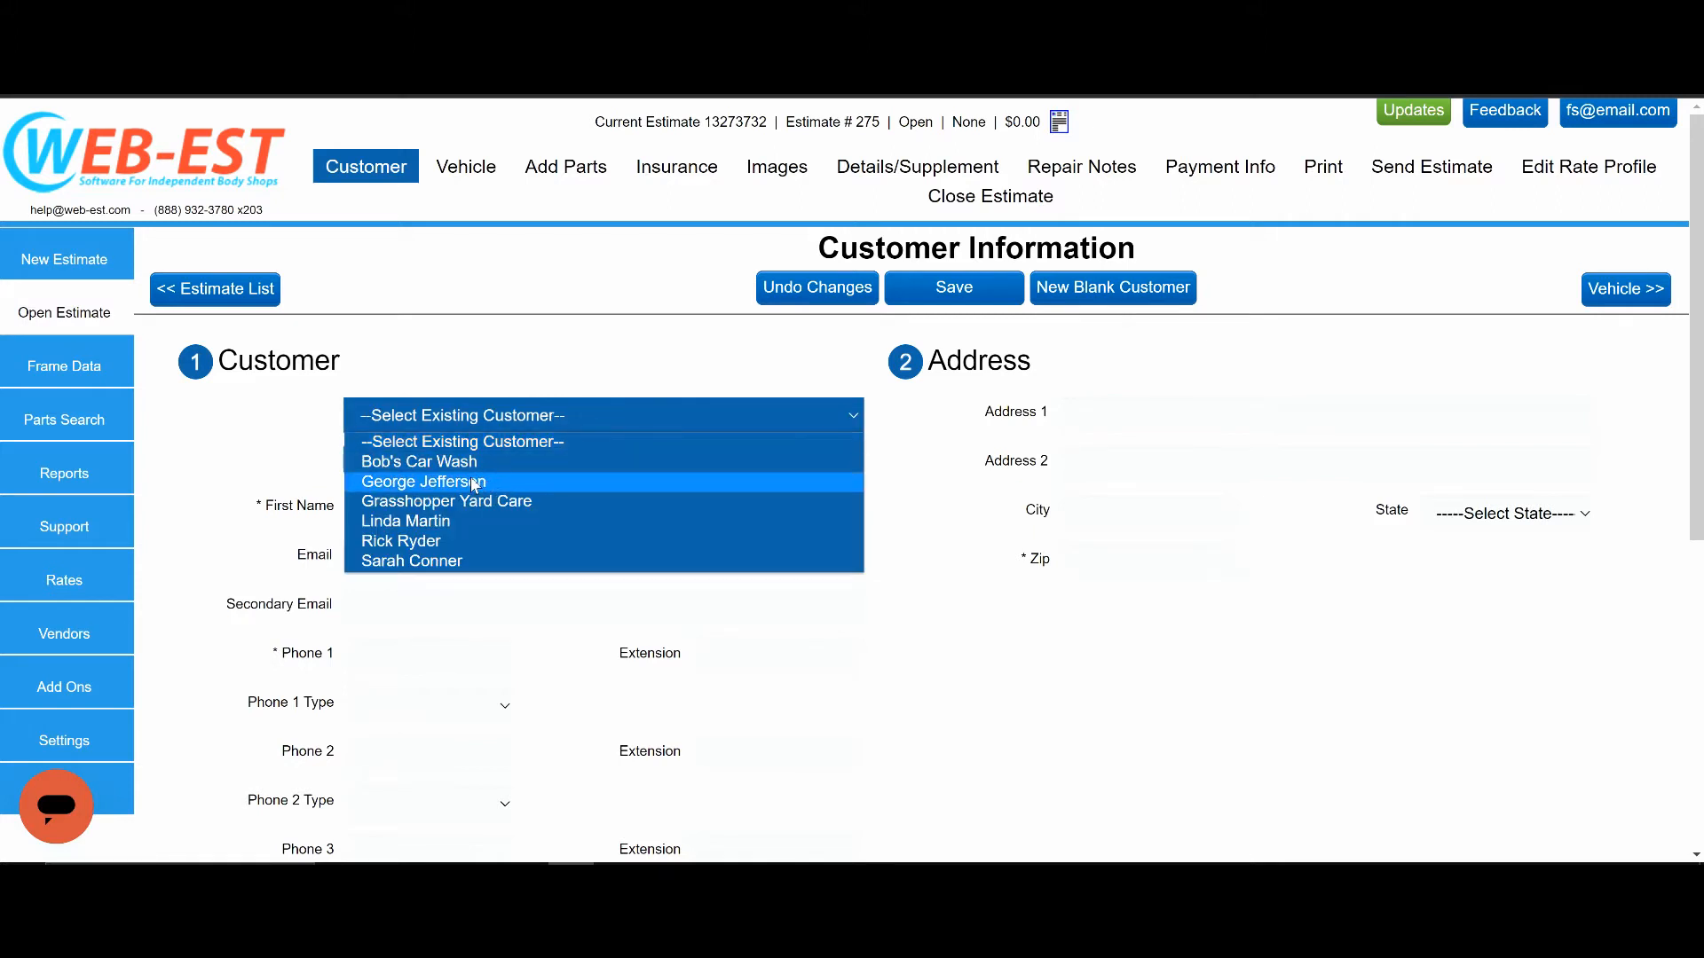
pyautogui.click(426, 540)
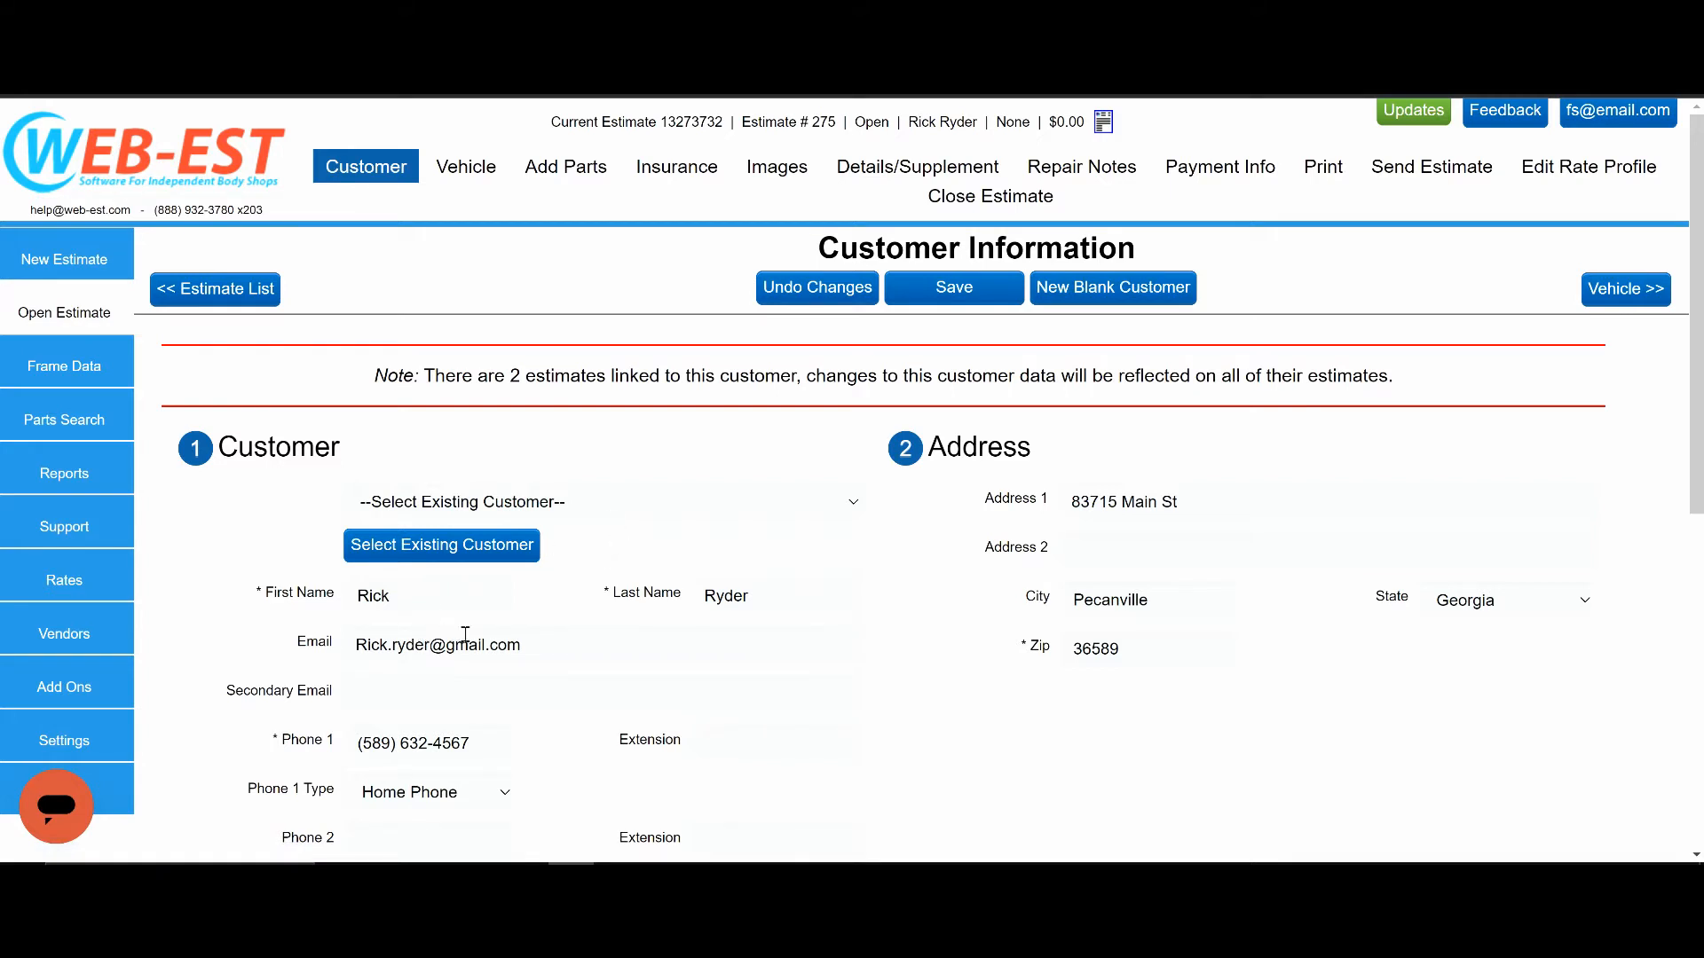
# In the estimate's vehicle information, set the year to 2020 and the make to Ford.
pyautogui.click(469, 181)
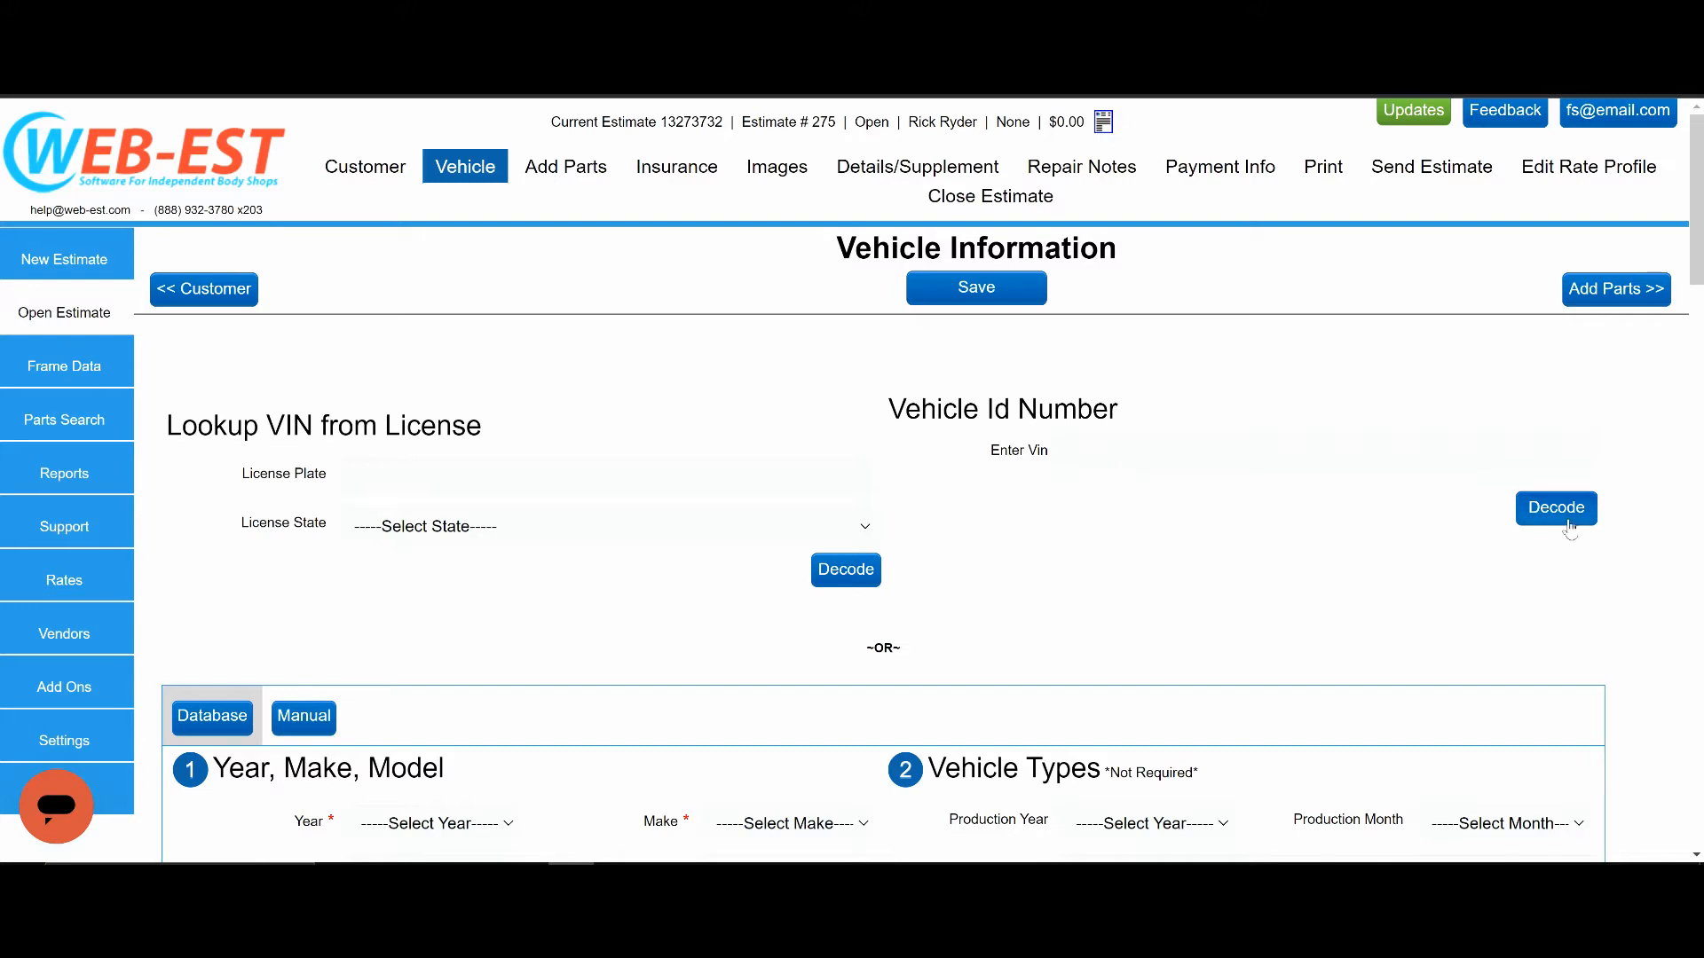
pyautogui.scroll(-5, 1111, 554)
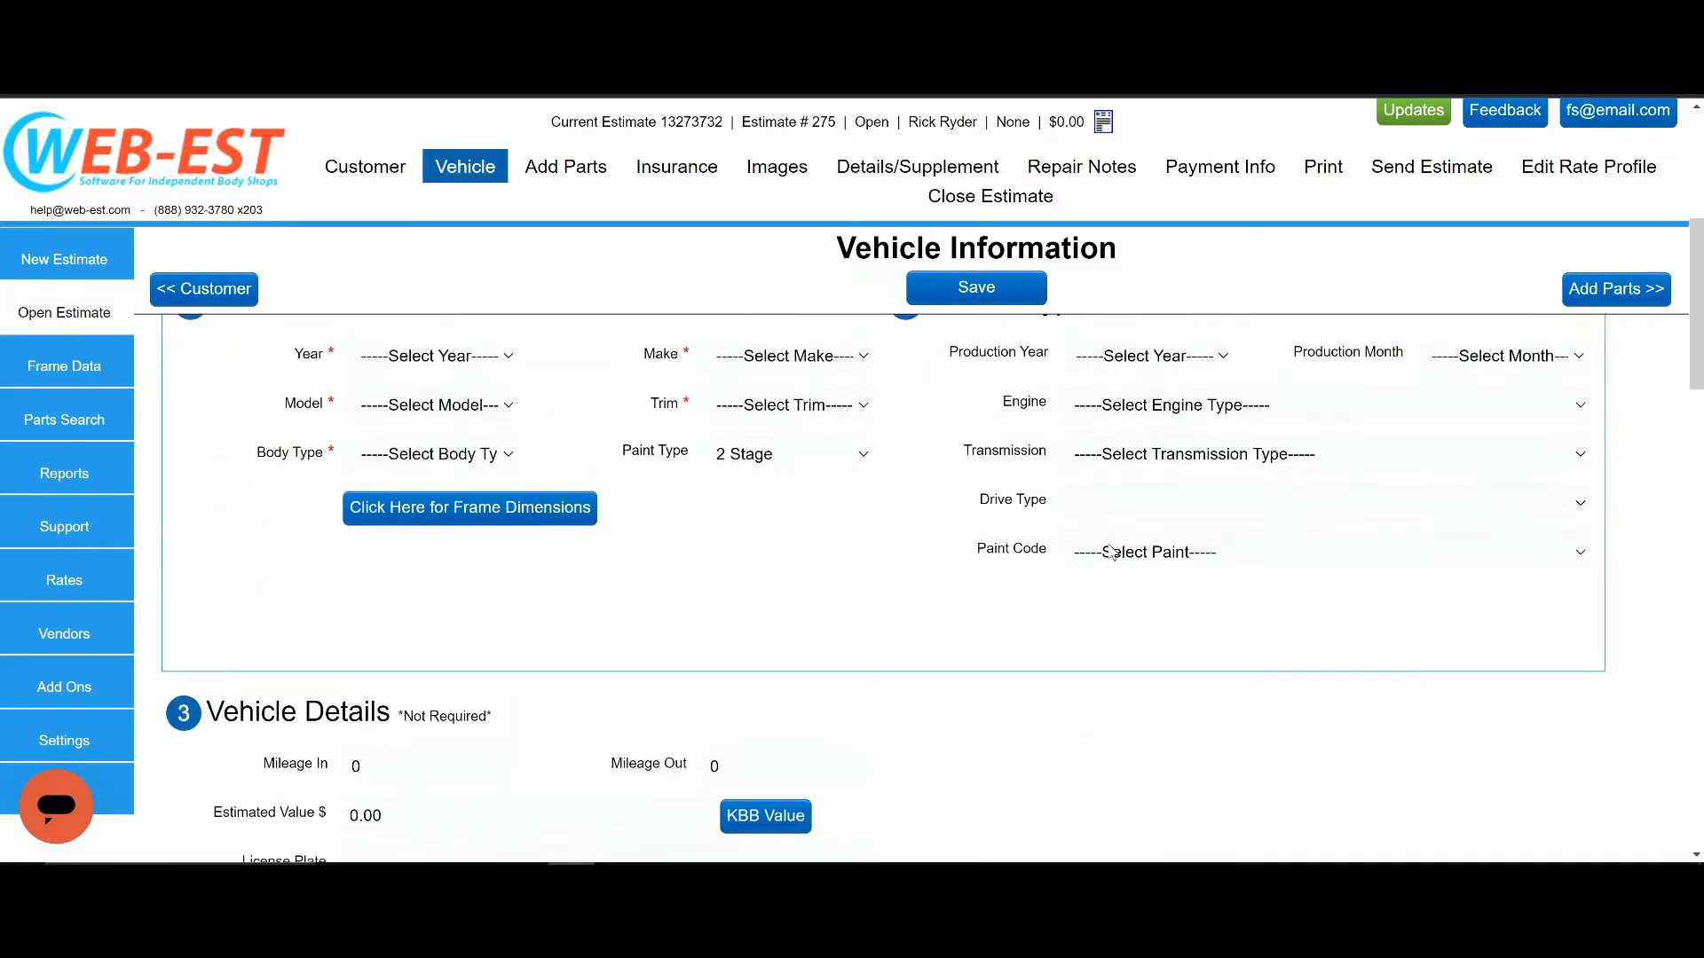
pyautogui.scroll(2, 1111, 555)
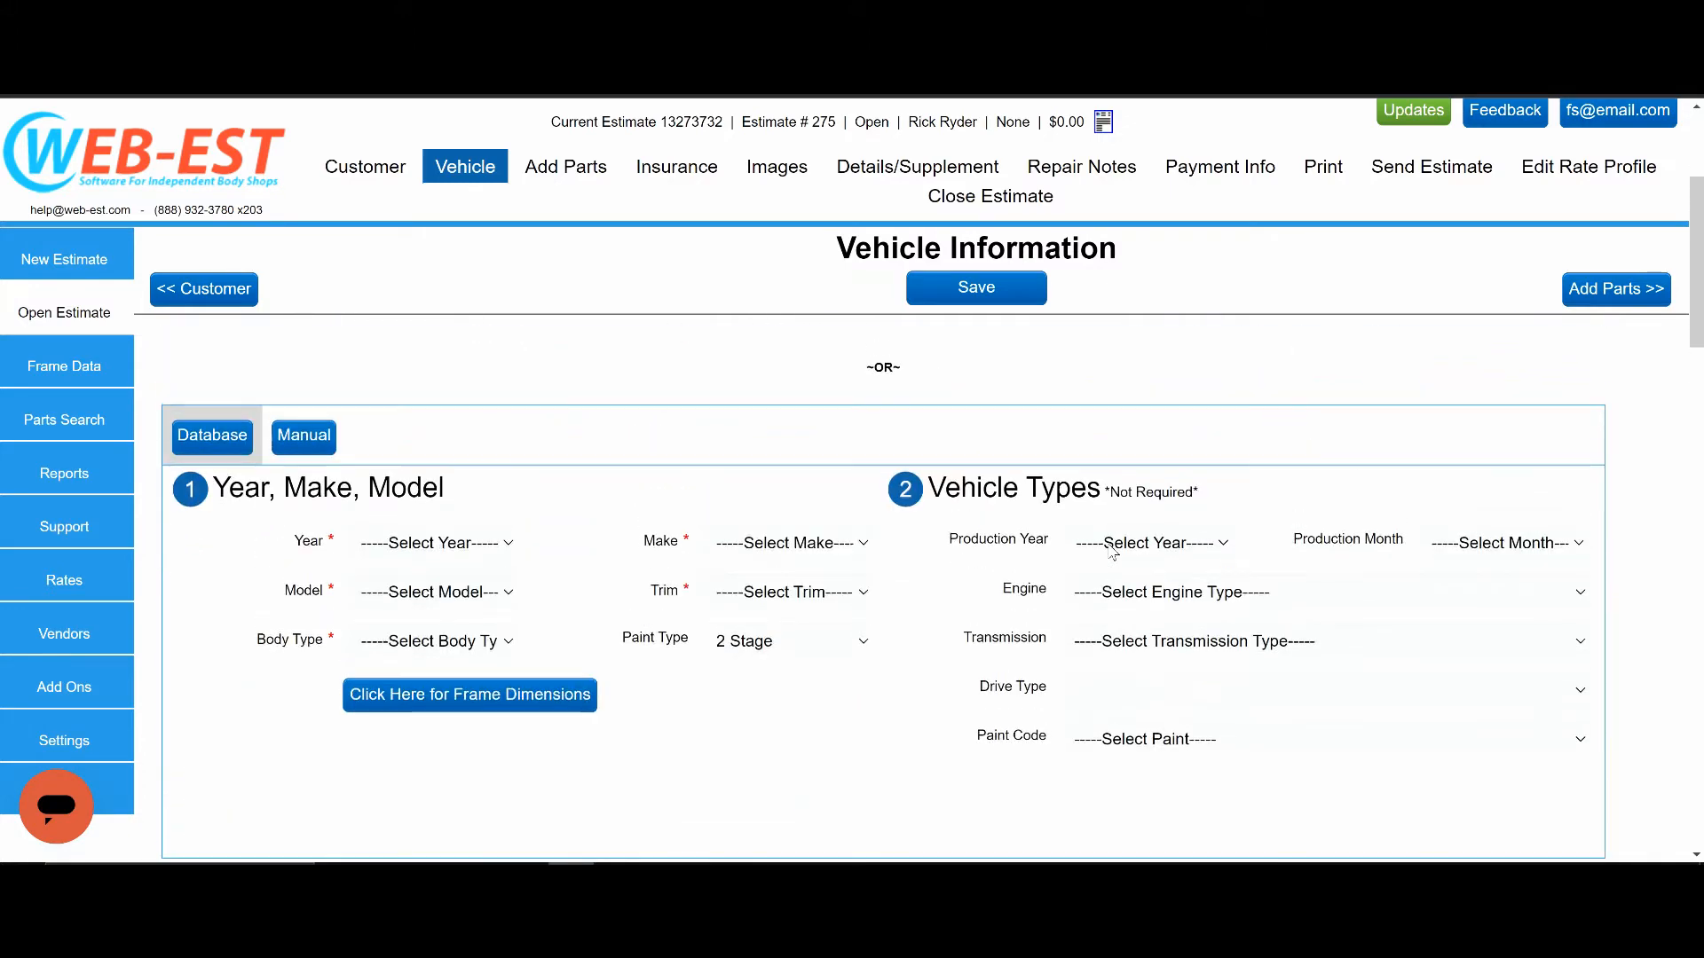
pyautogui.click(429, 545)
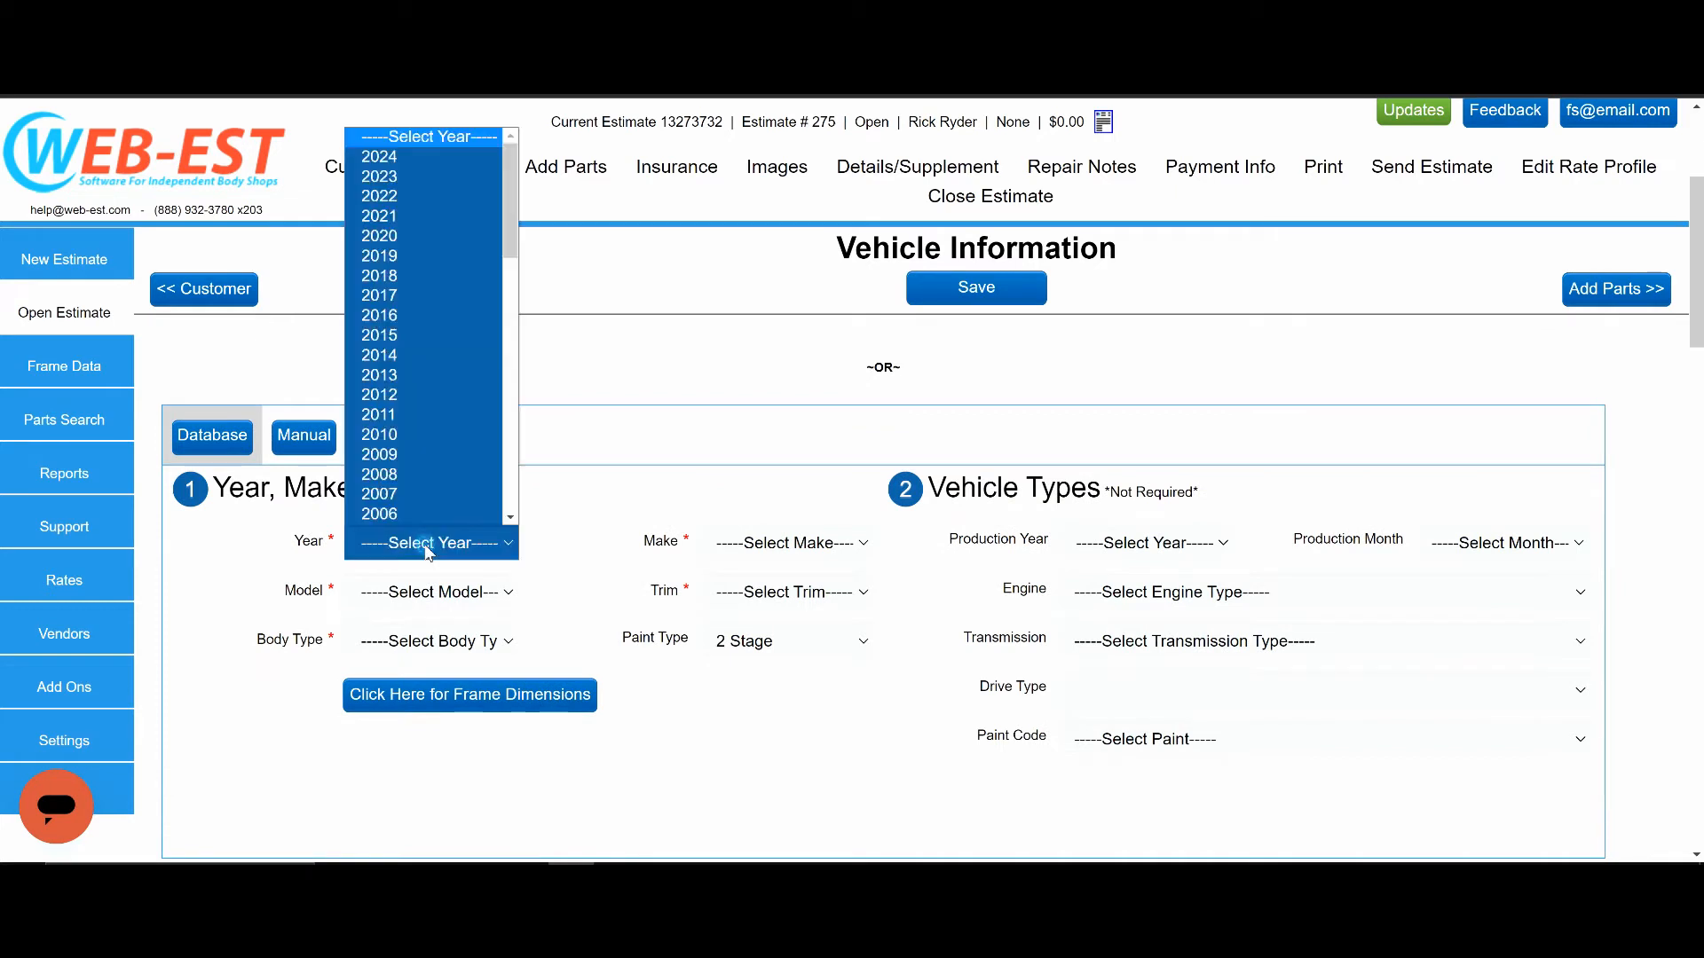
pyautogui.click(399, 236)
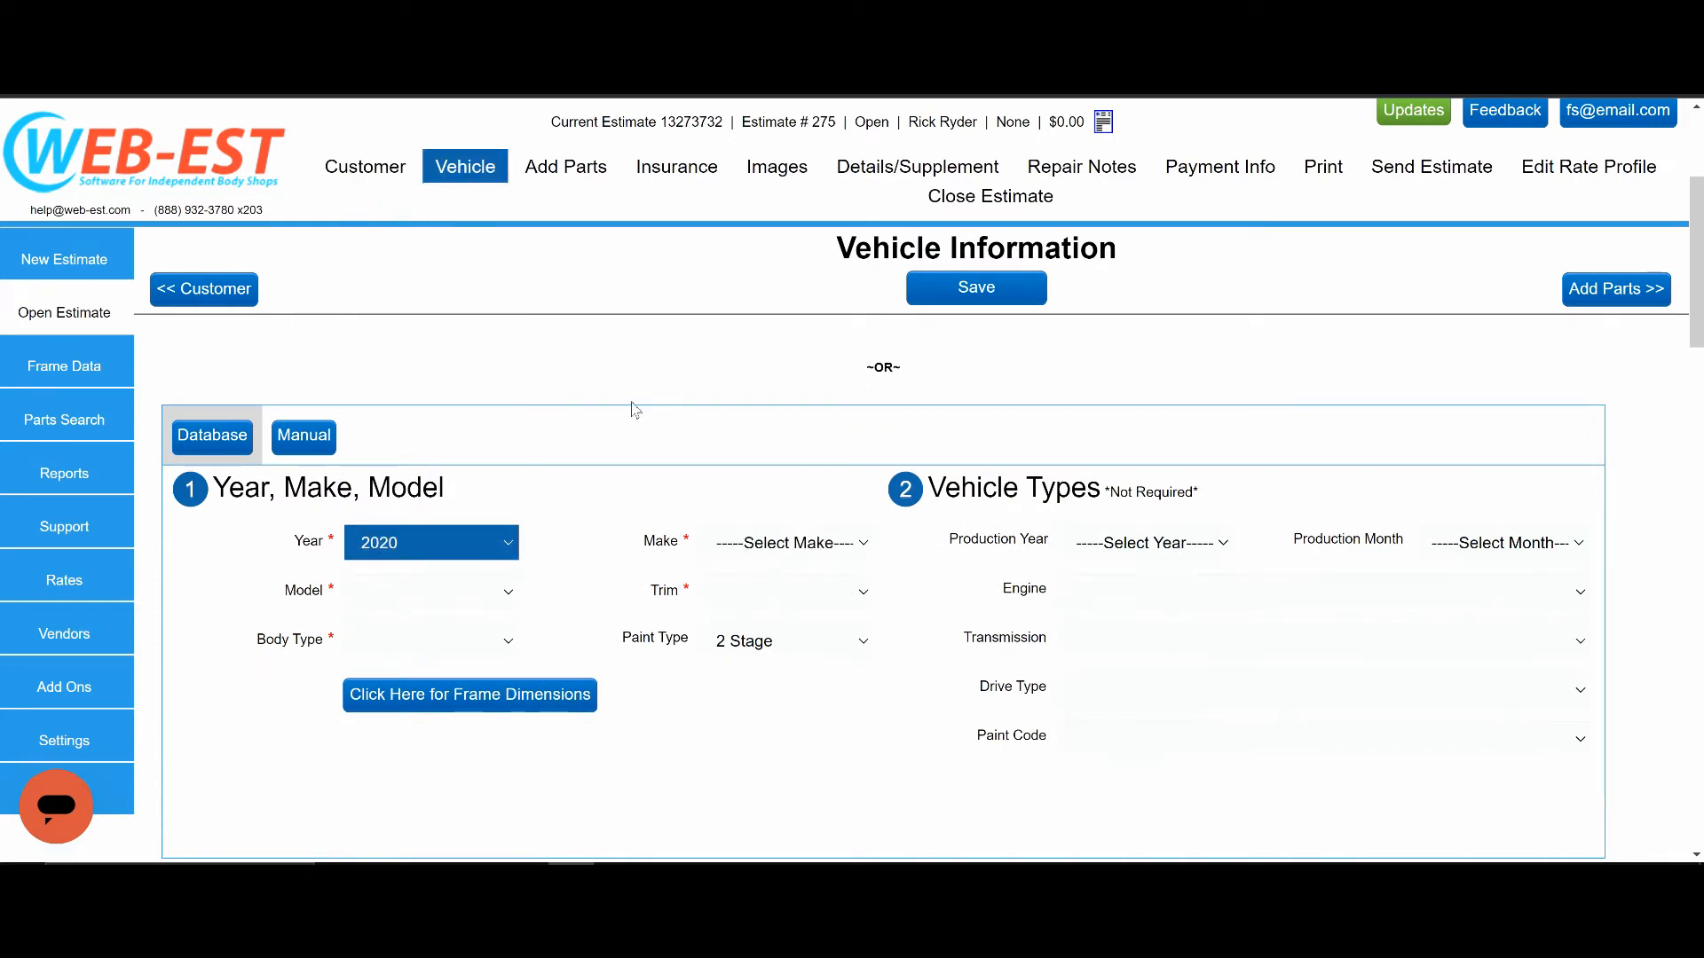
pyautogui.click(768, 544)
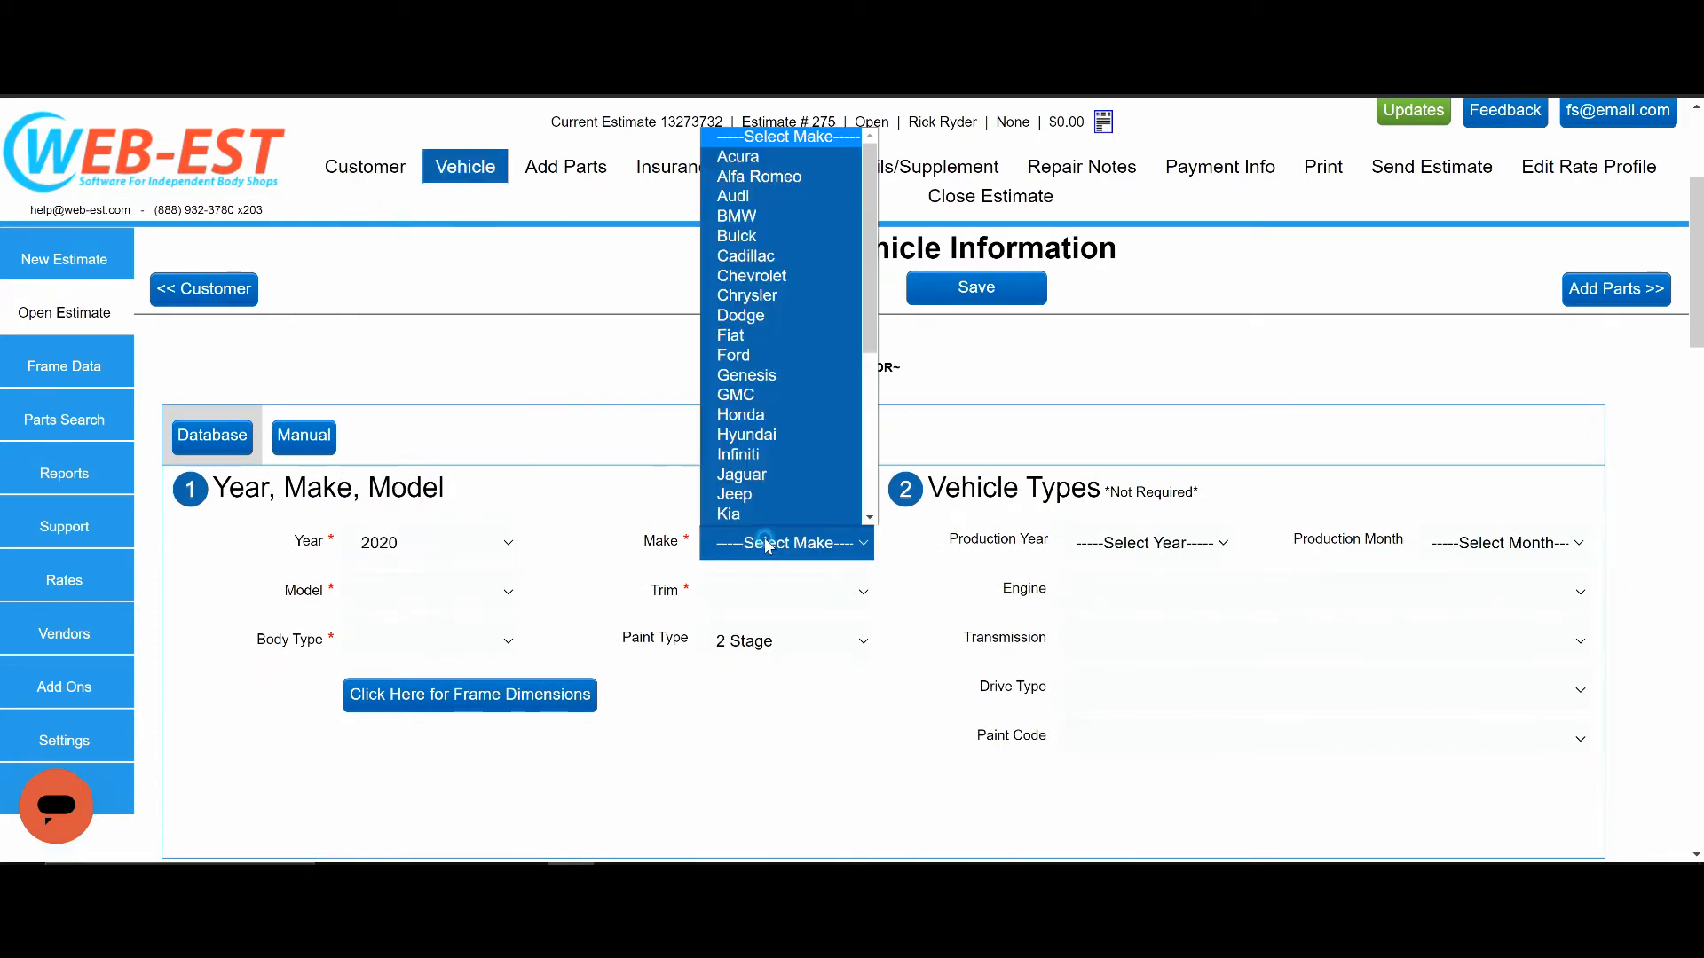
pyautogui.click(726, 354)
# Set the vehicle's model to Mustang and its trim to GT.
pyautogui.click(421, 591)
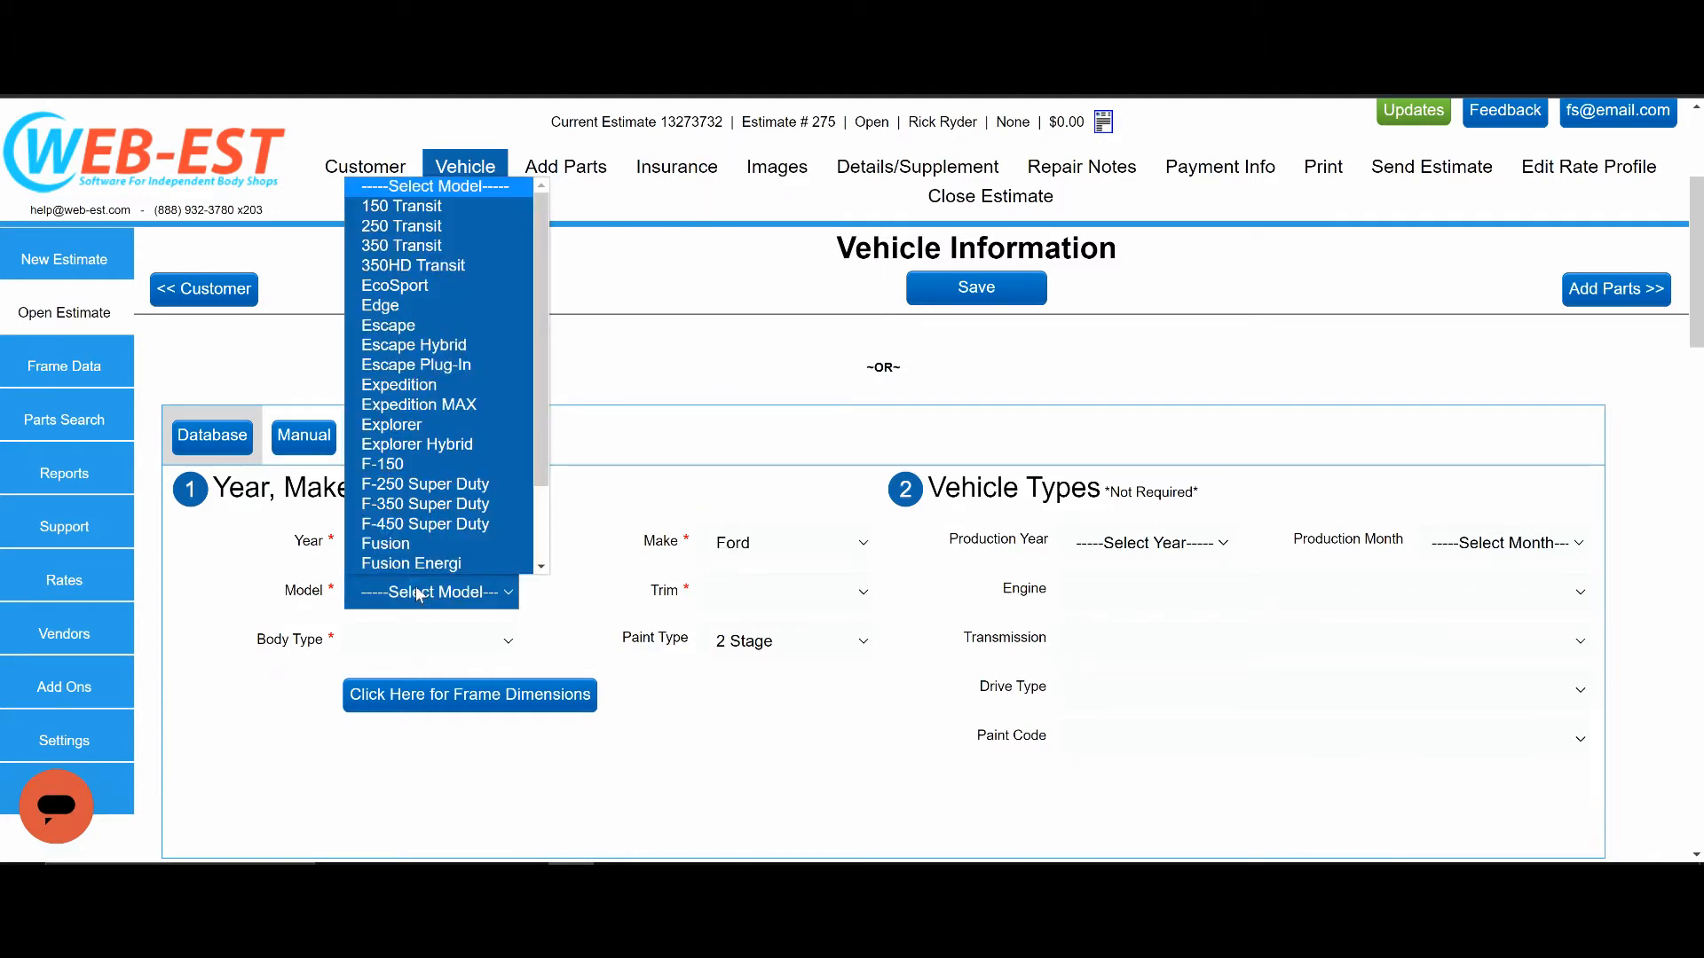
pyautogui.scroll(-2, 448, 503)
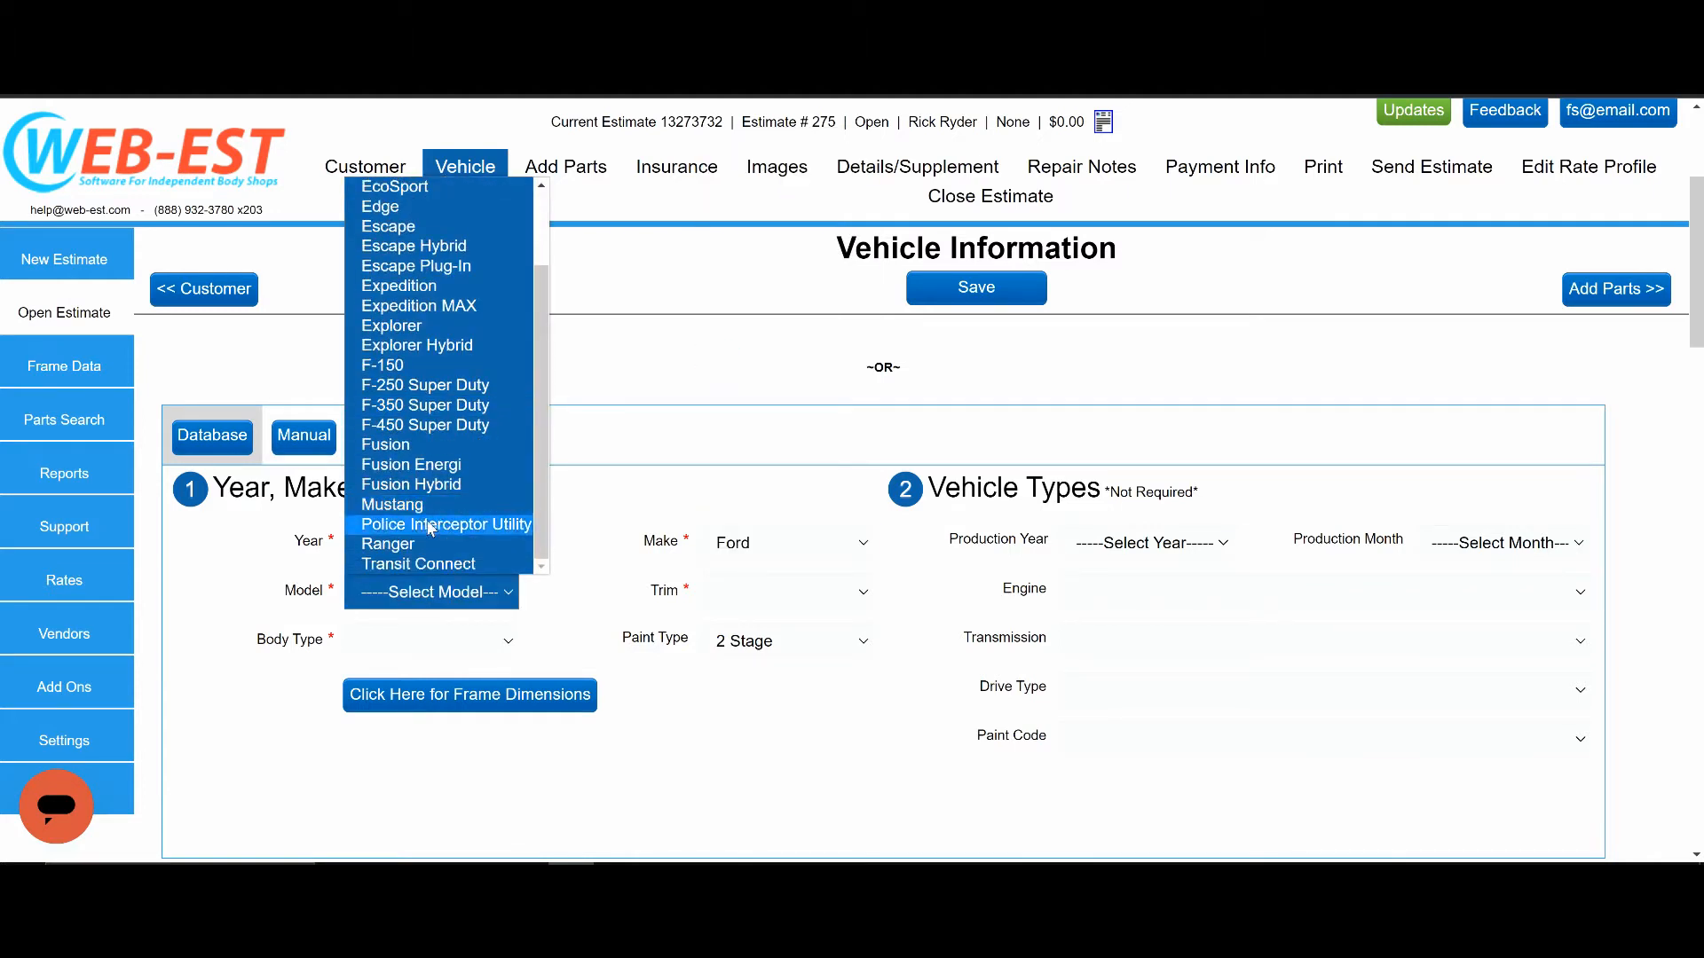
pyautogui.click(428, 505)
pyautogui.click(817, 595)
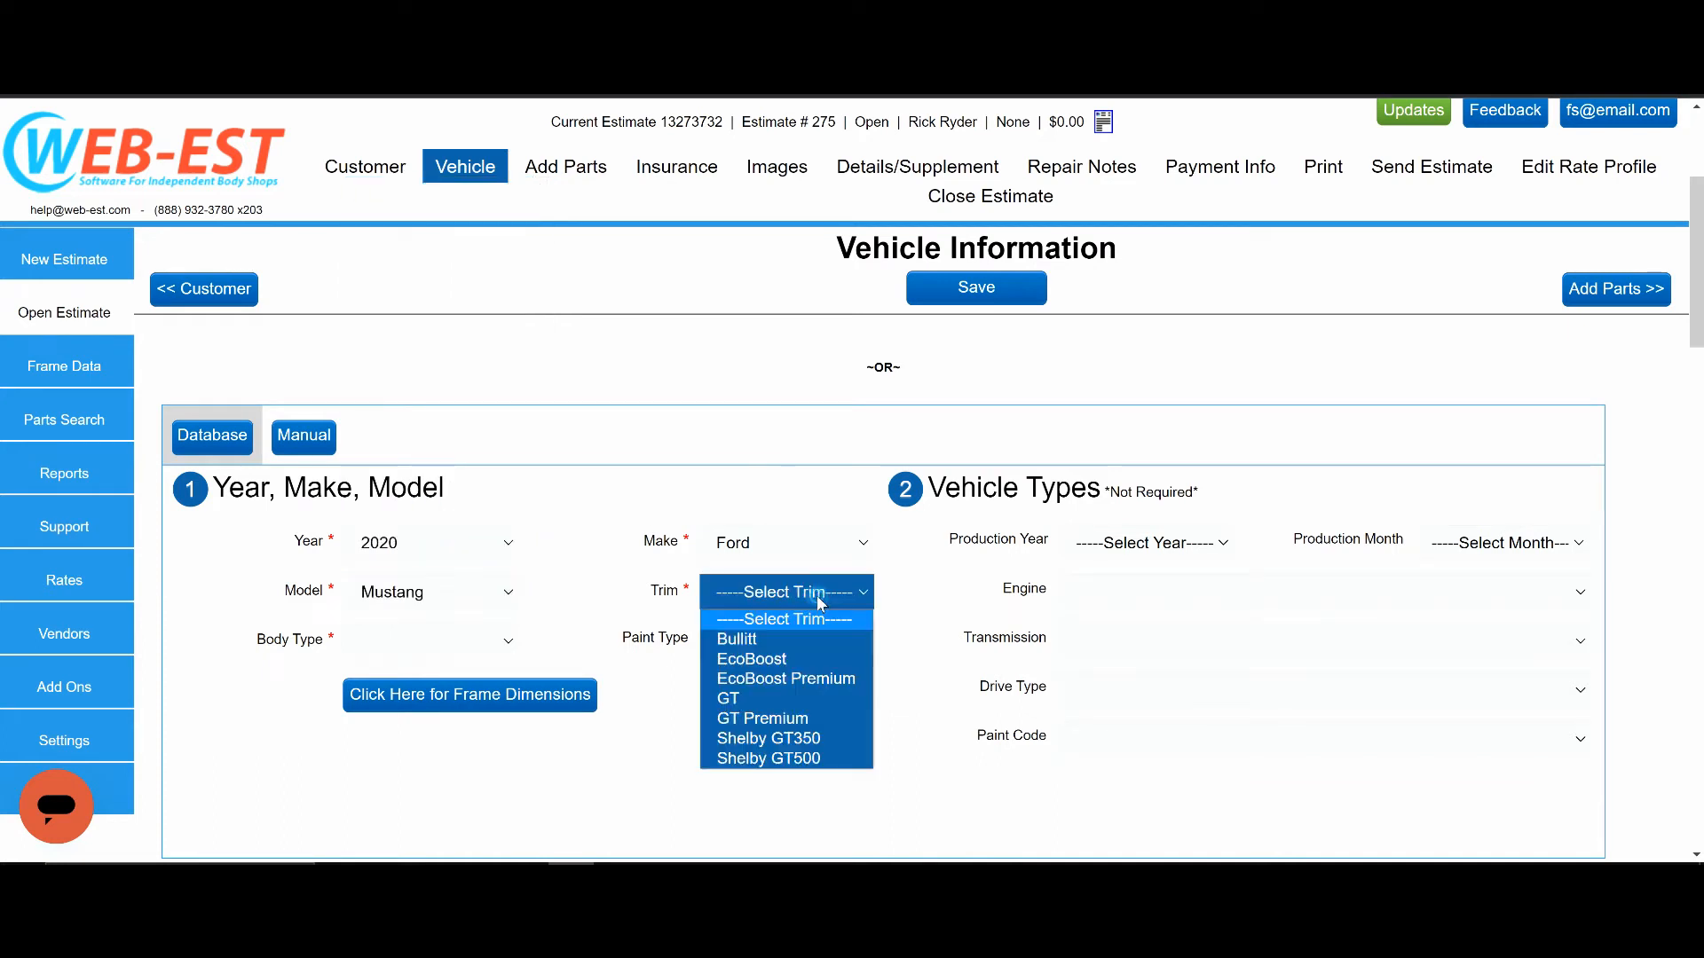
pyautogui.click(726, 698)
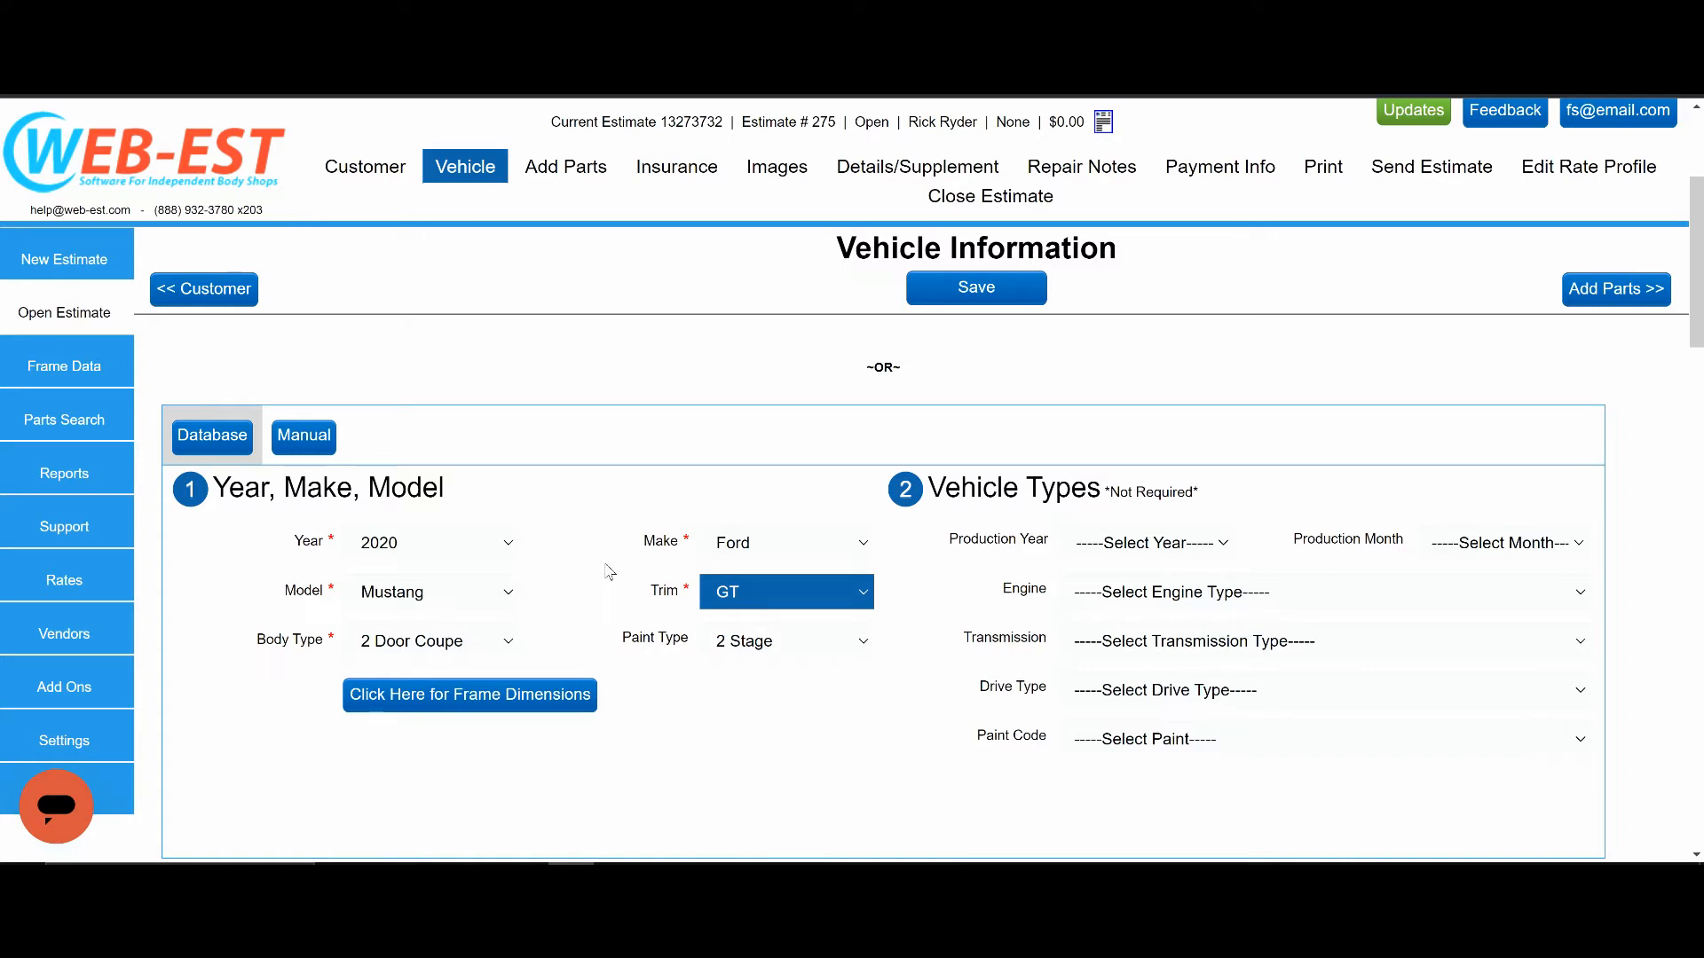
# Mark Front as the first point of impact and Left Front as the second on the vehicle diagrams.
pyautogui.scroll(-1, 675, 684)
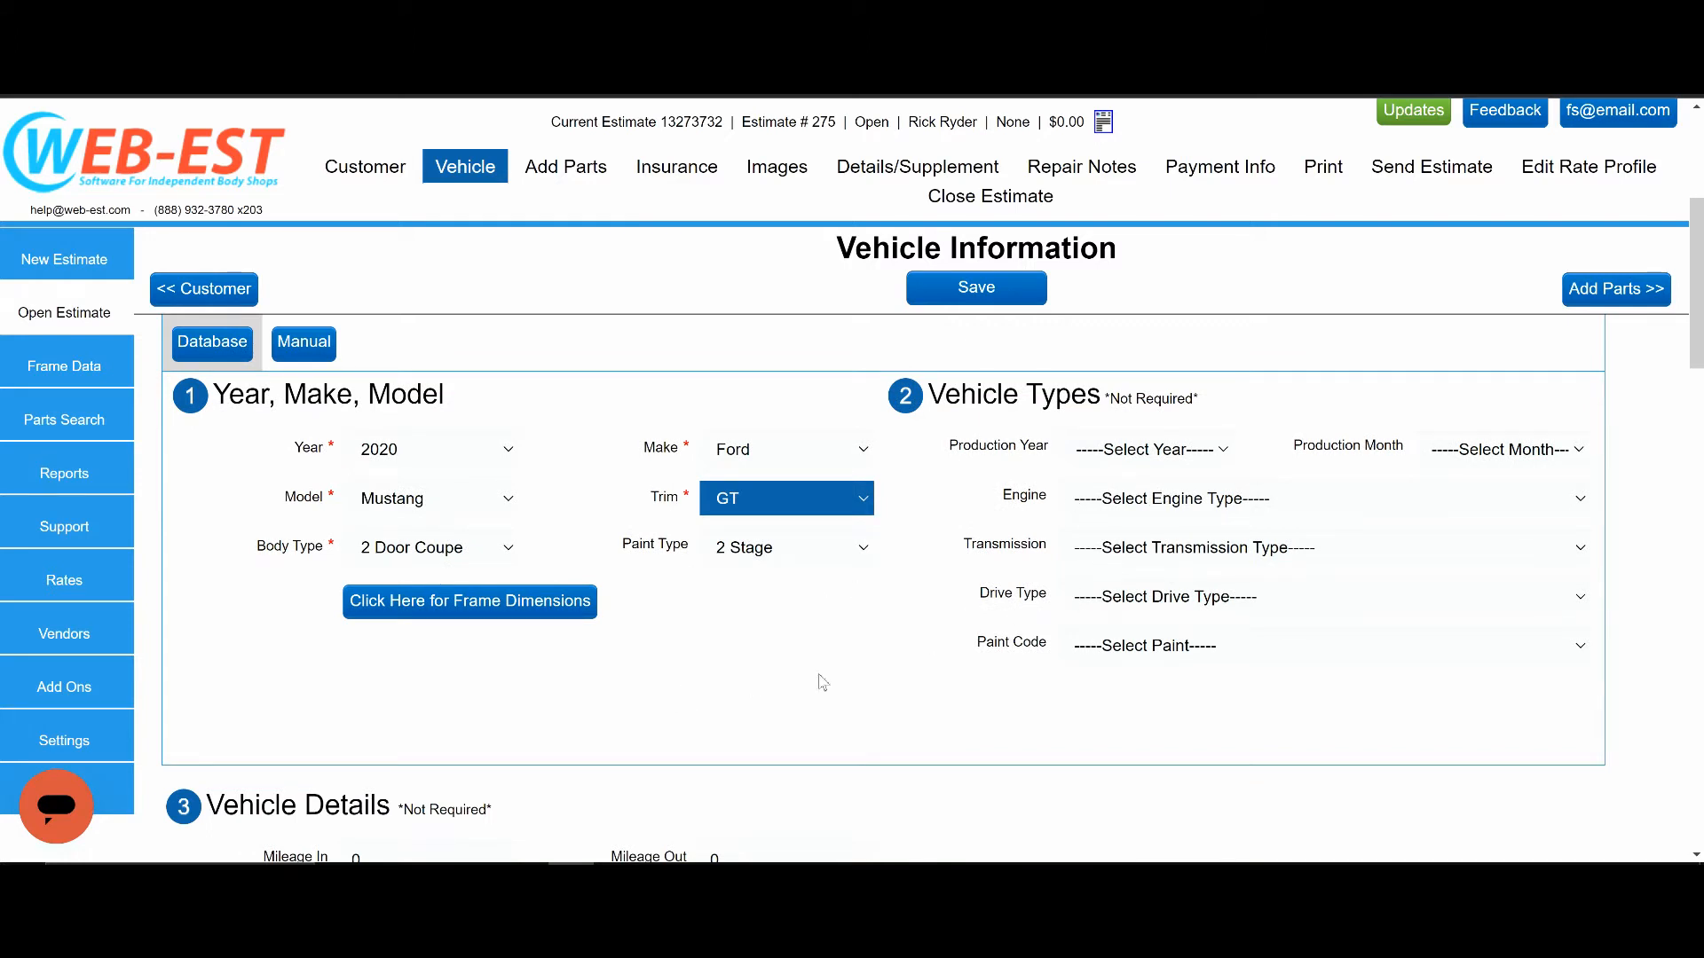
pyautogui.scroll(-3, 626, 676)
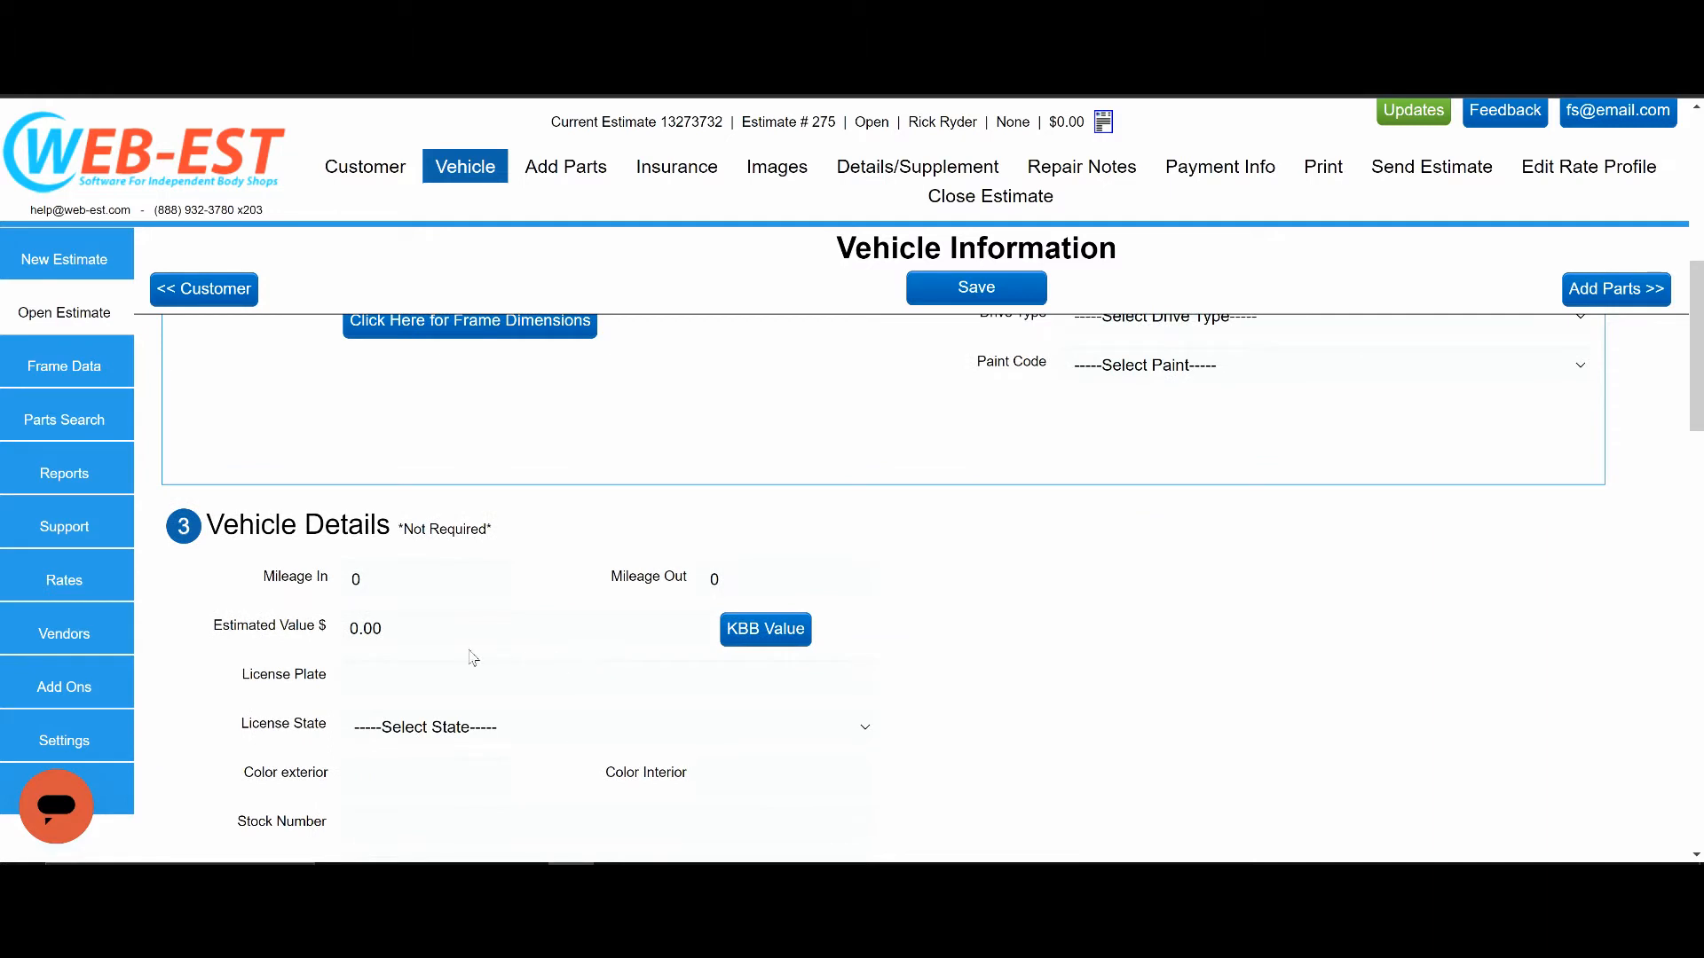
pyautogui.scroll(-2, 475, 657)
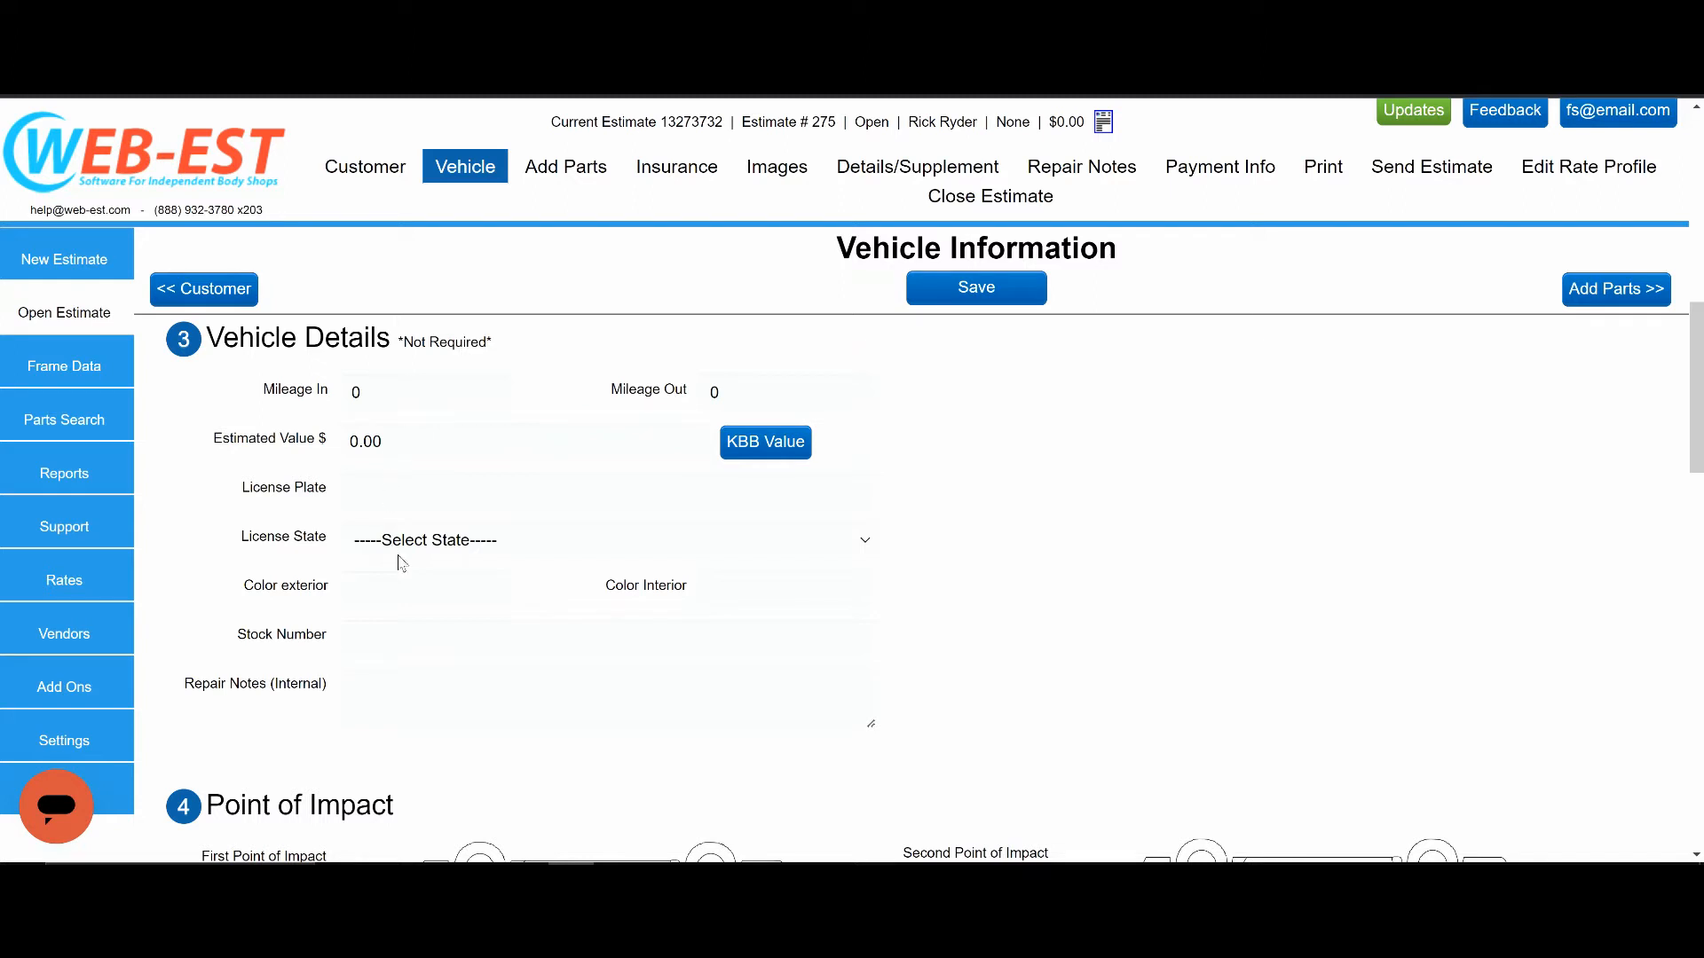
pyautogui.scroll(-5, 293, 648)
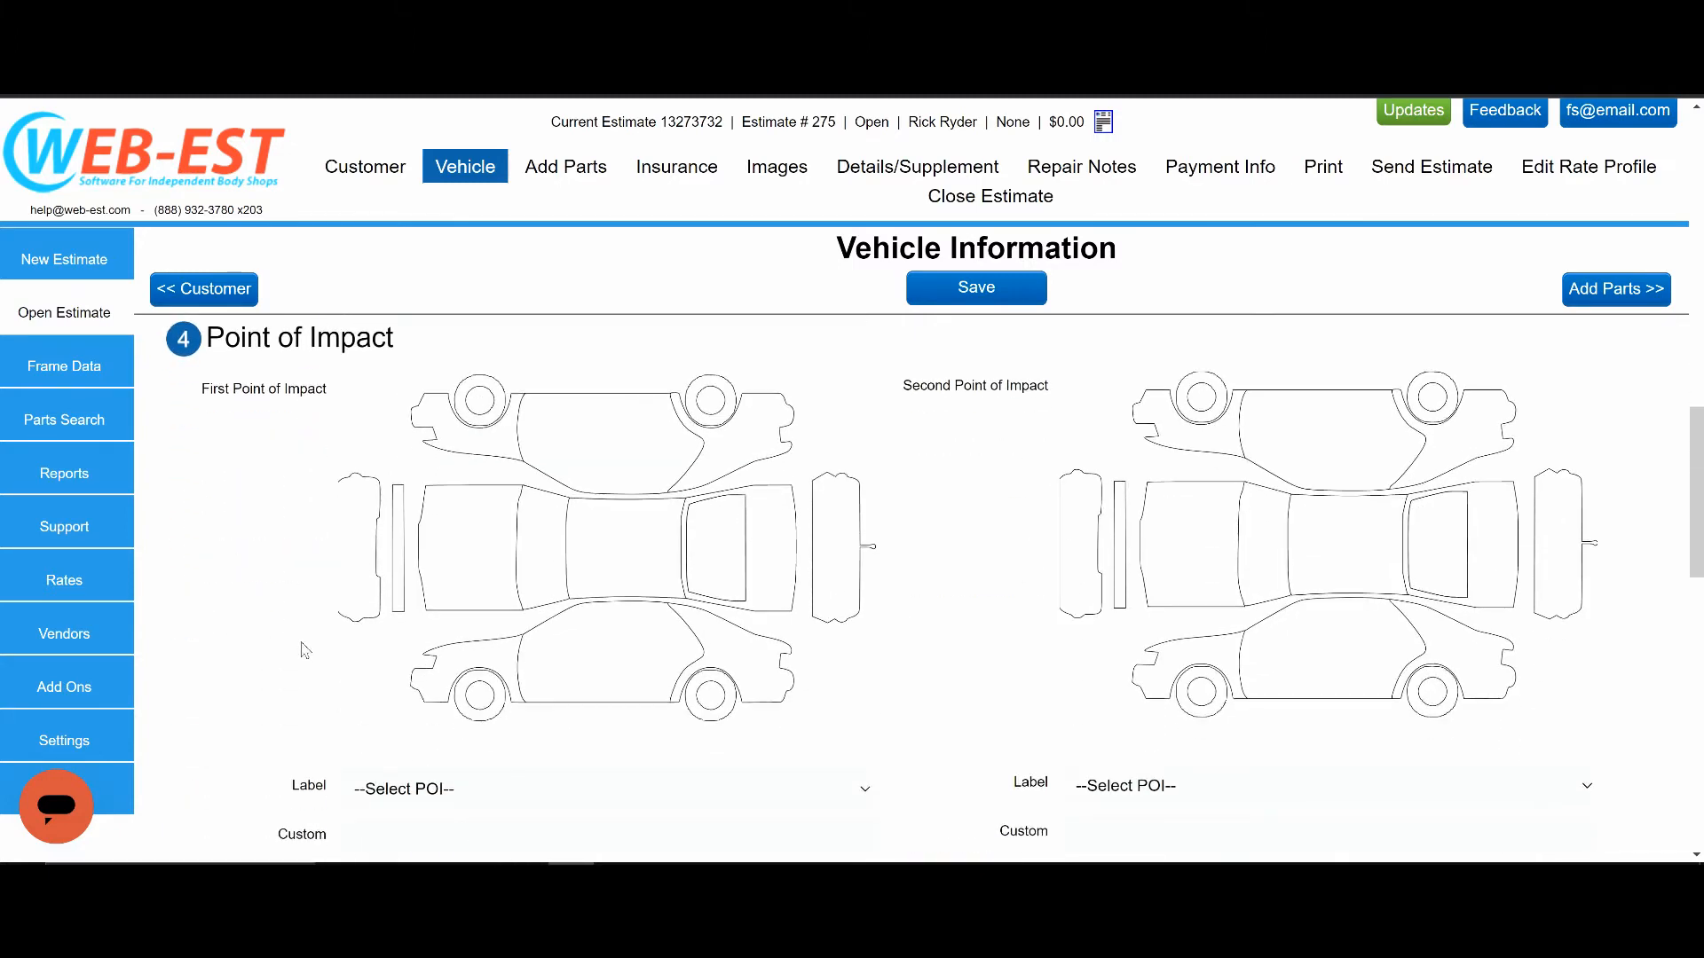
pyautogui.scroll(-1, 305, 644)
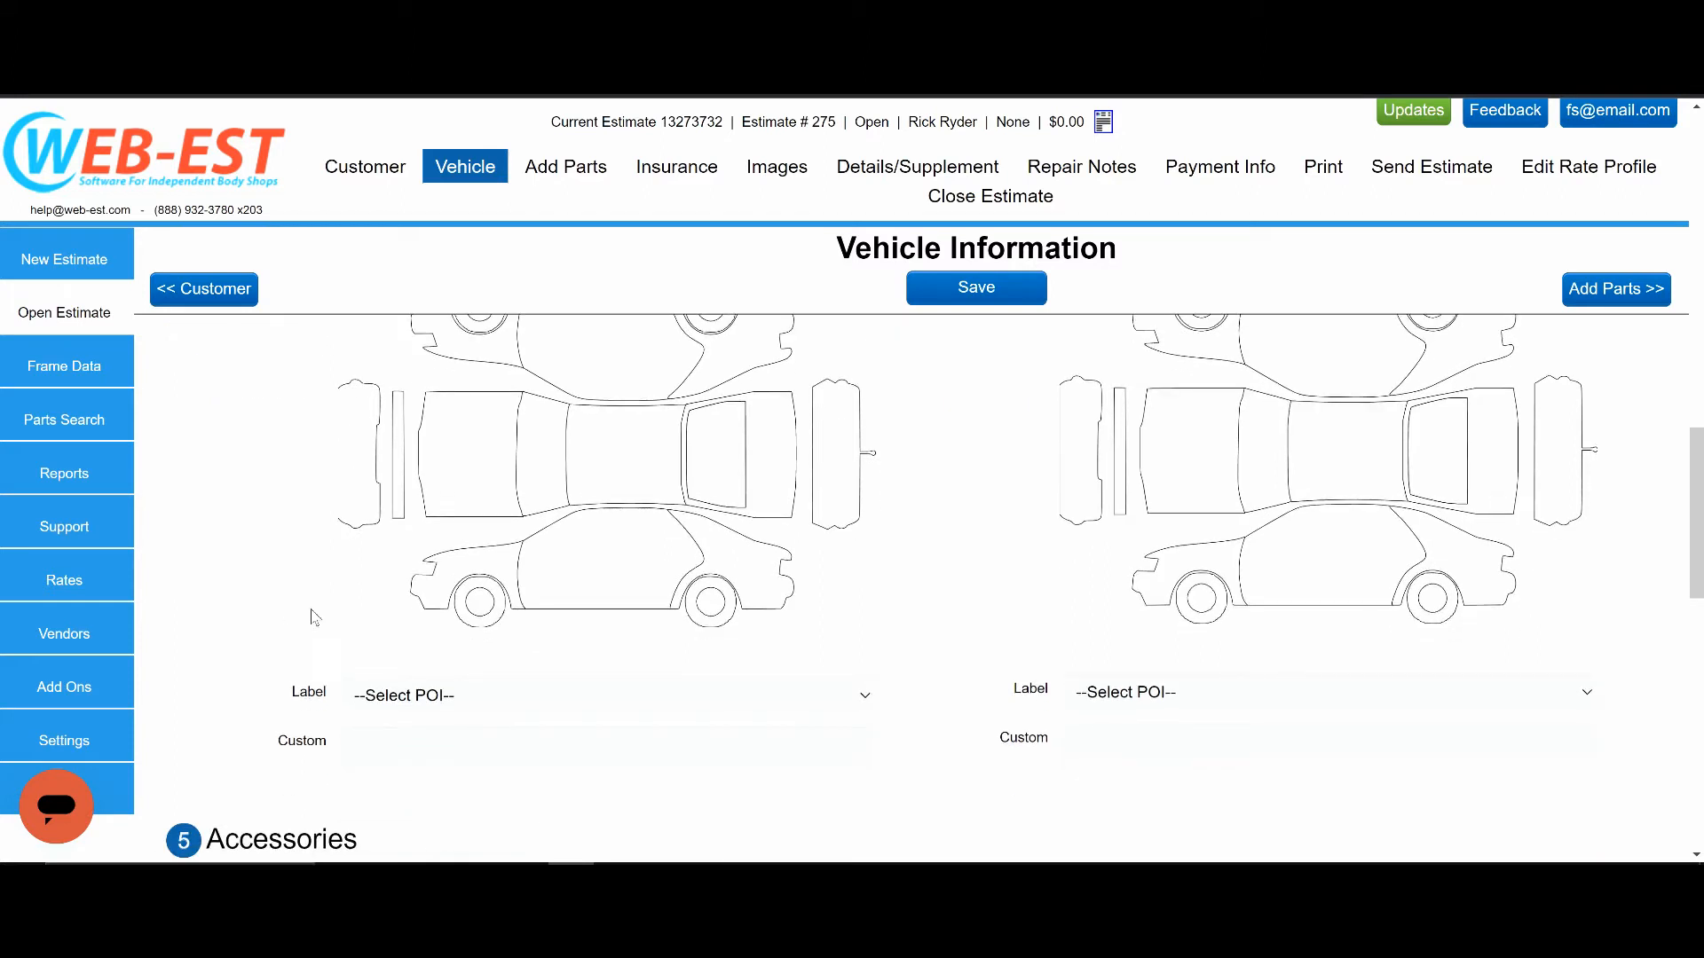
pyautogui.click(509, 462)
pyautogui.click(375, 450)
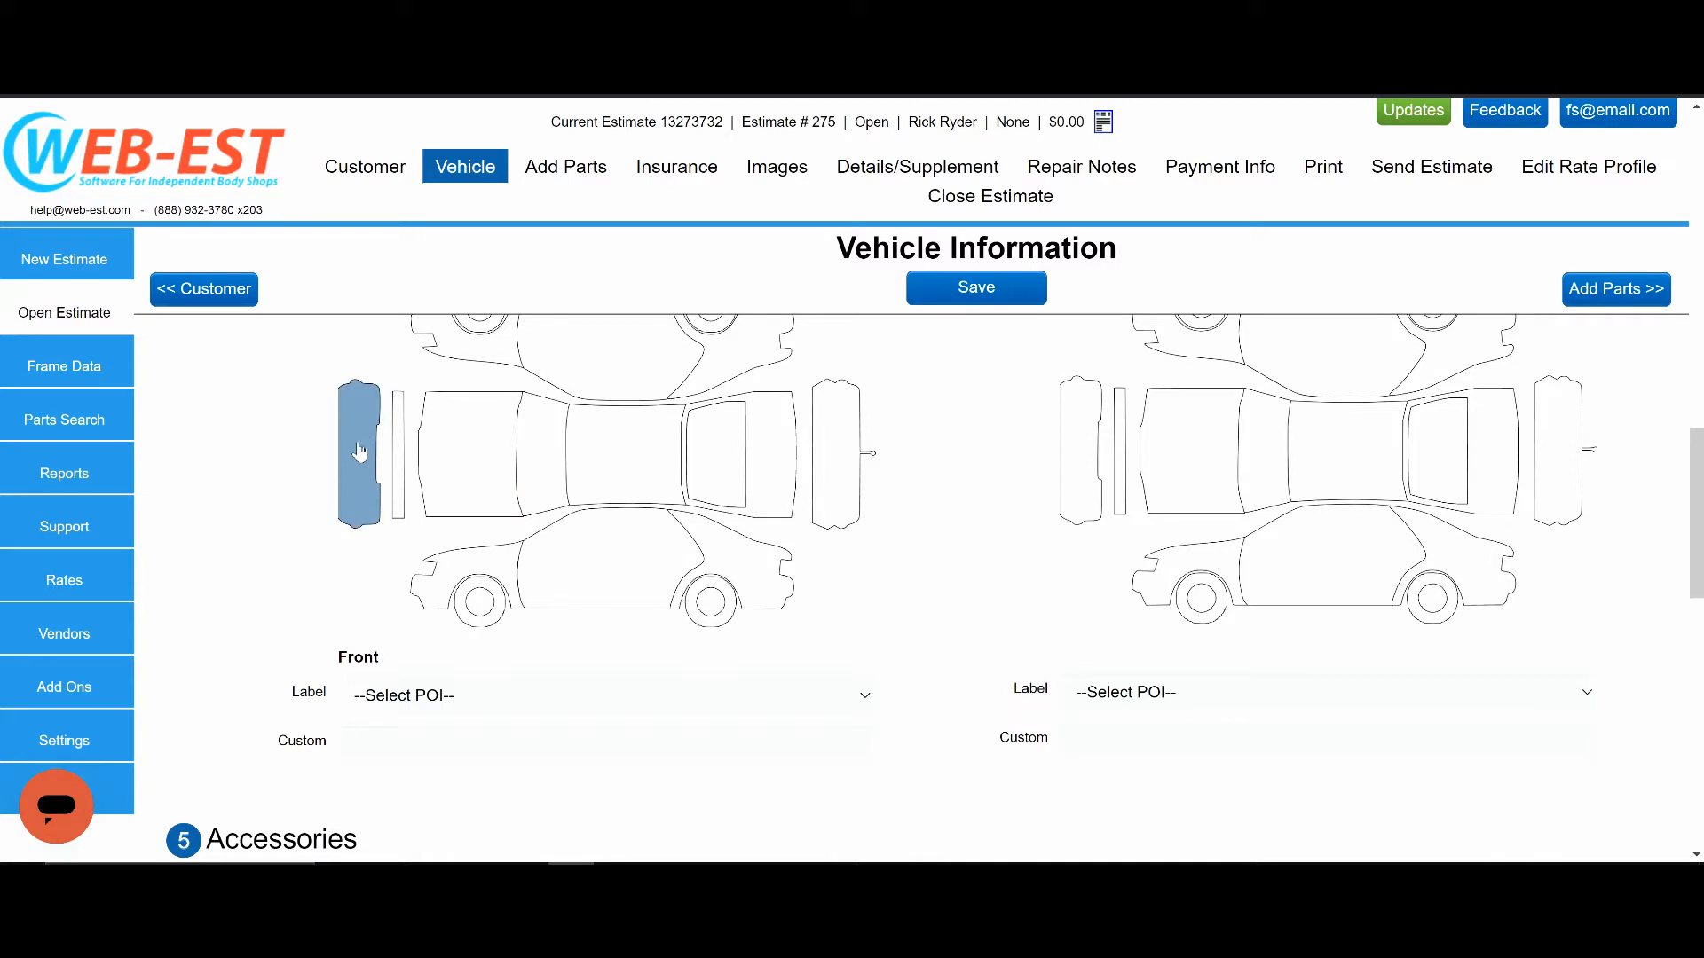
pyautogui.click(359, 451)
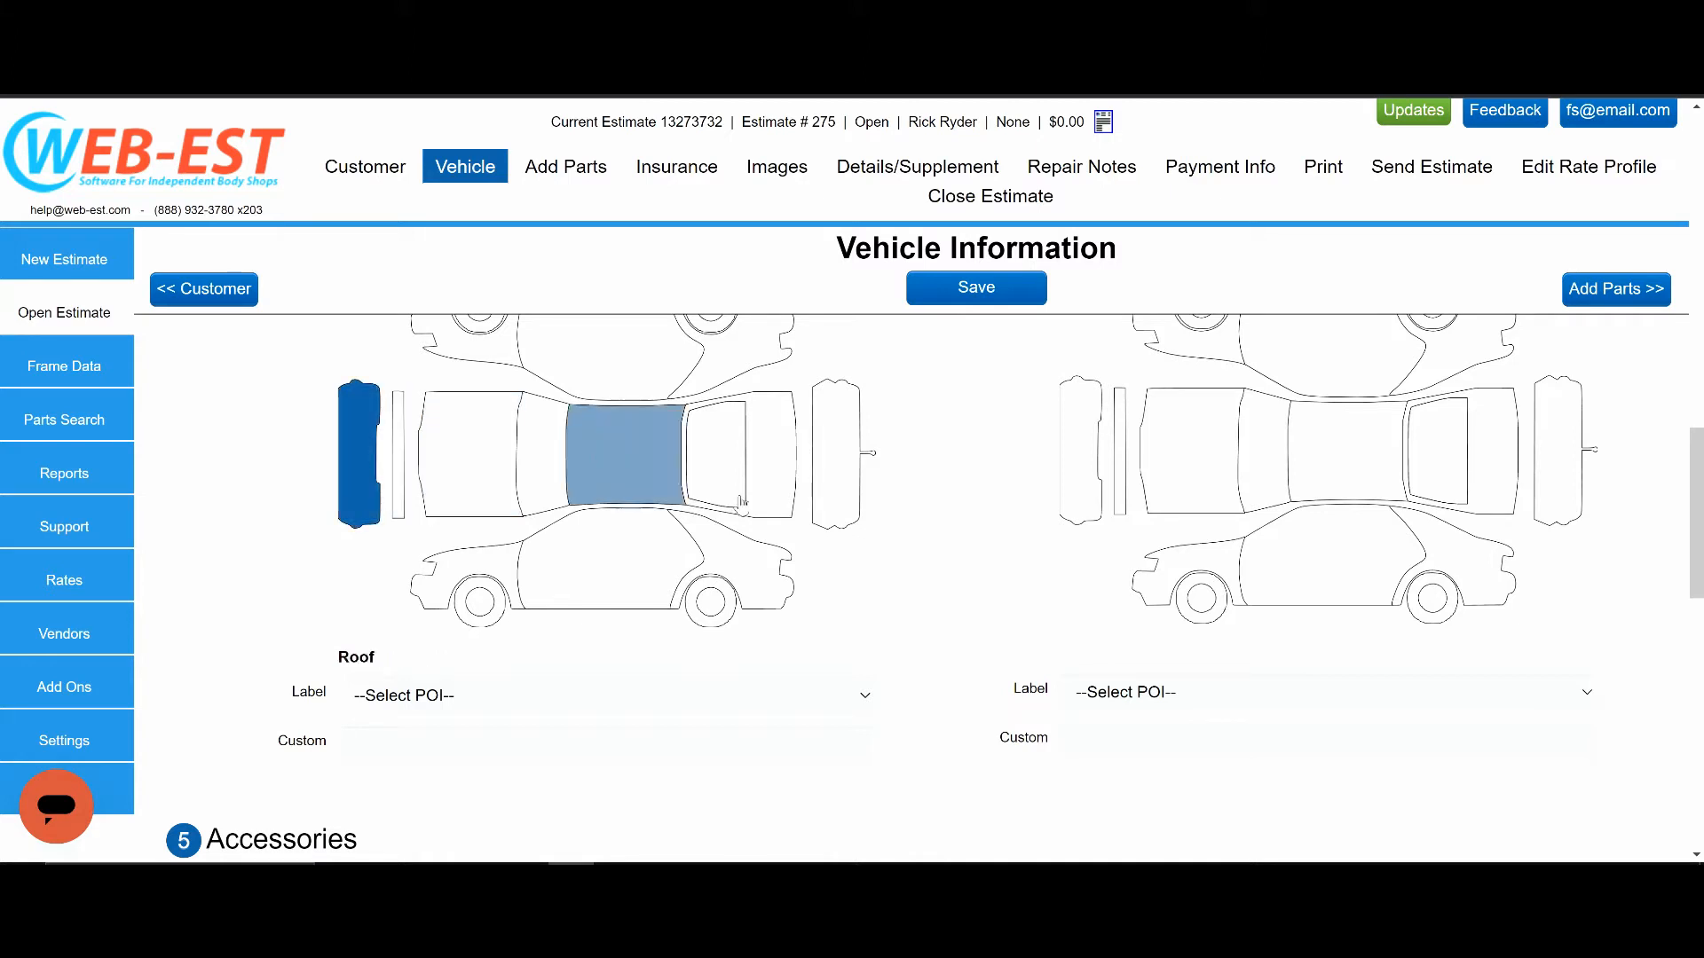
pyautogui.click(1179, 570)
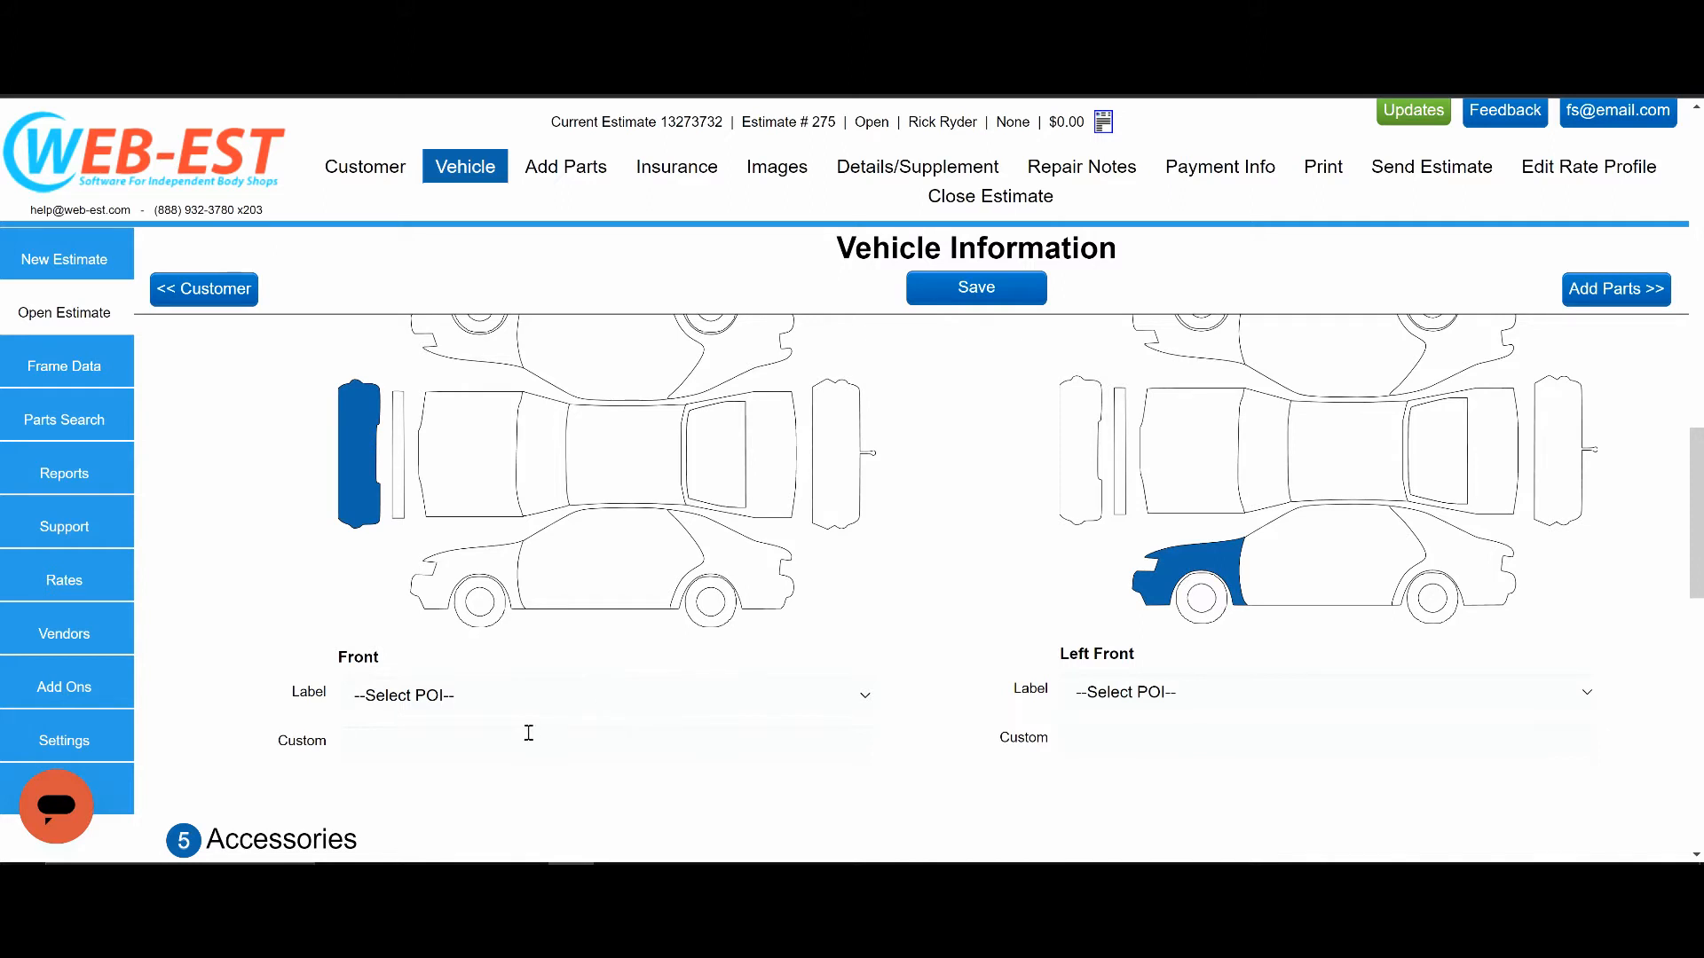
# Examine the label choices for the first point of impact and review the vehicle information entered above.
pyautogui.click(825, 697)
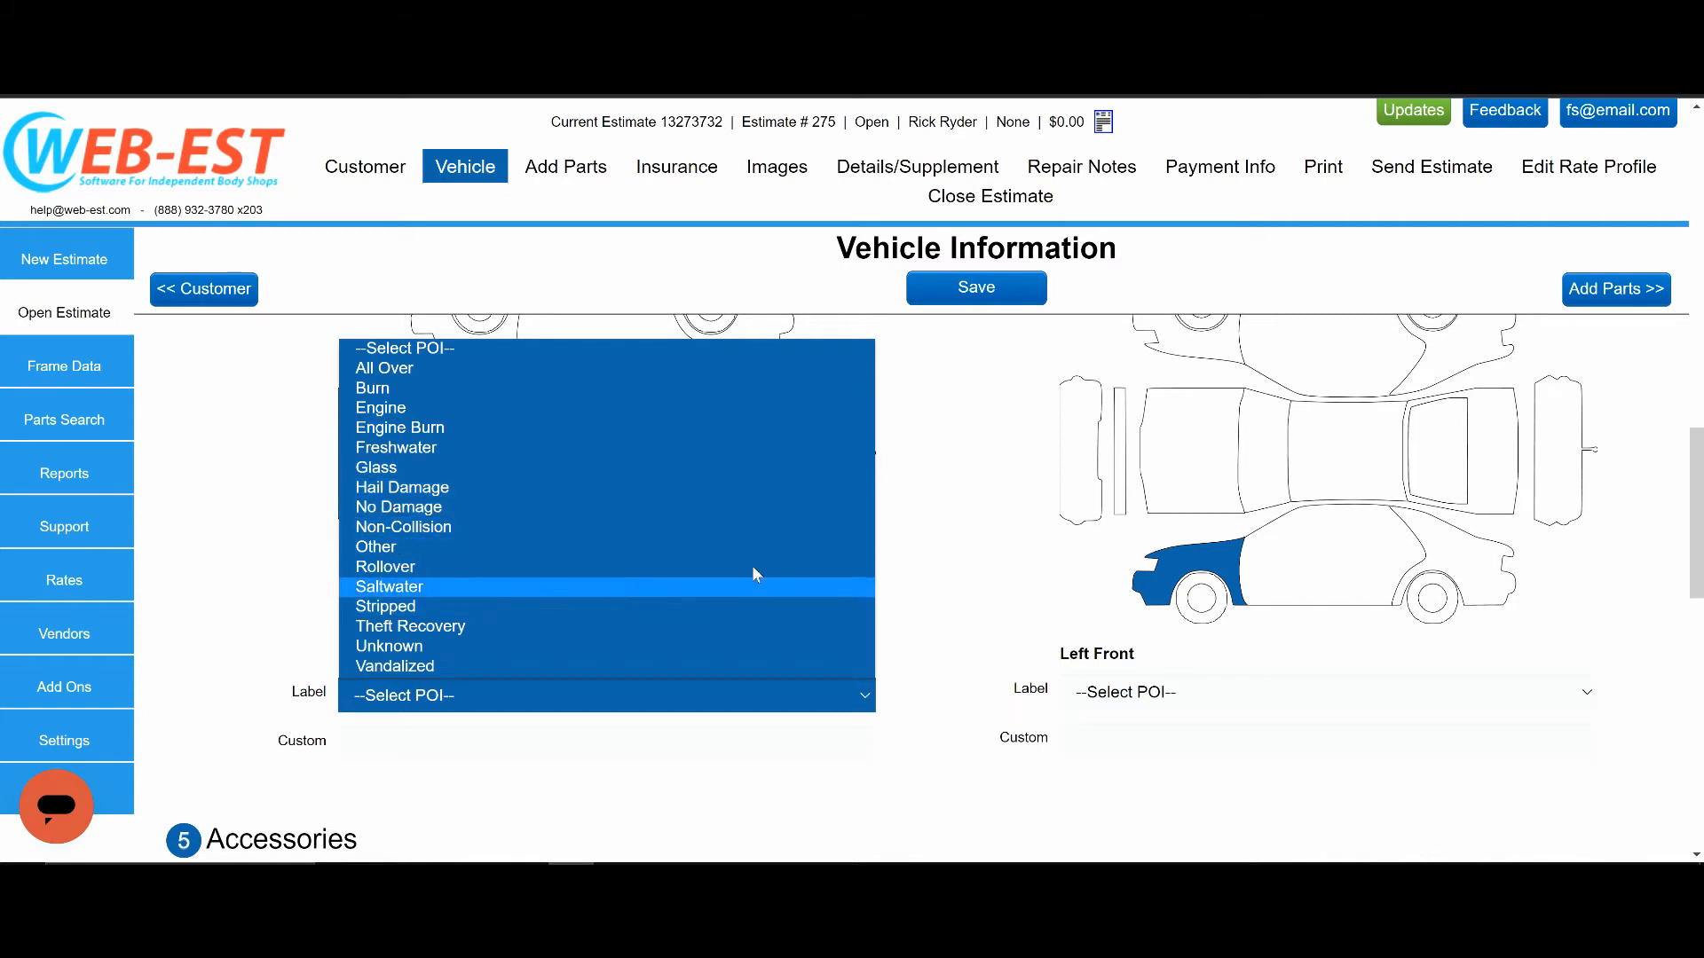
pyautogui.click(982, 504)
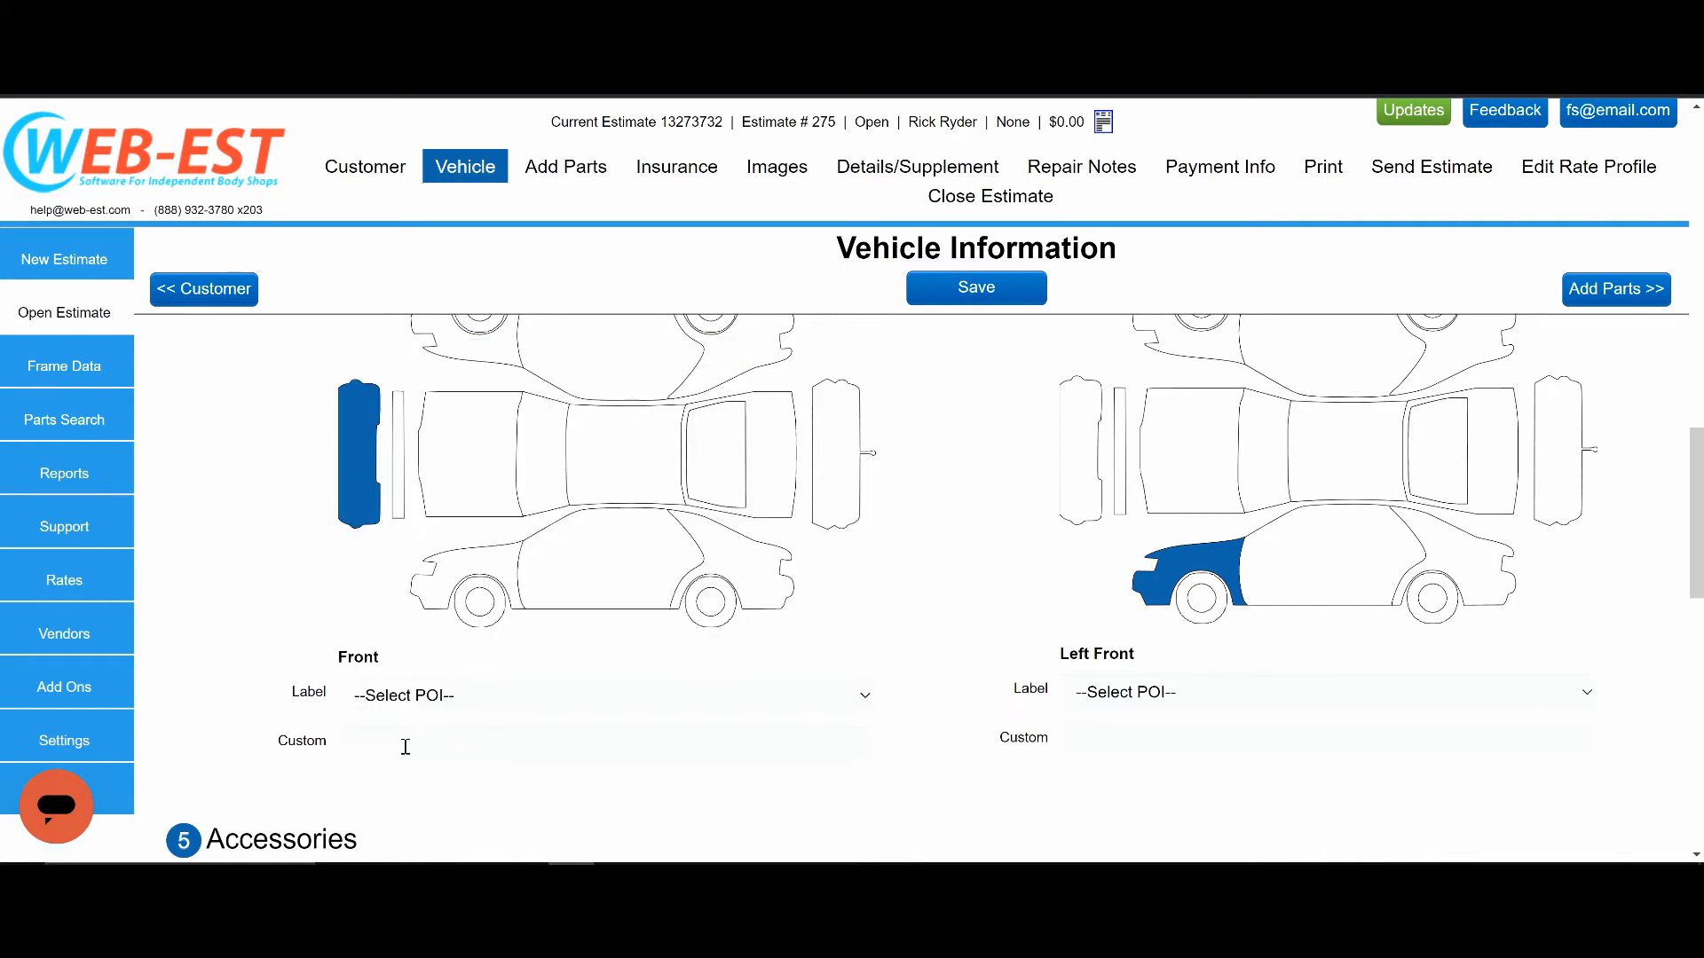
pyautogui.scroll(4, 270, 568)
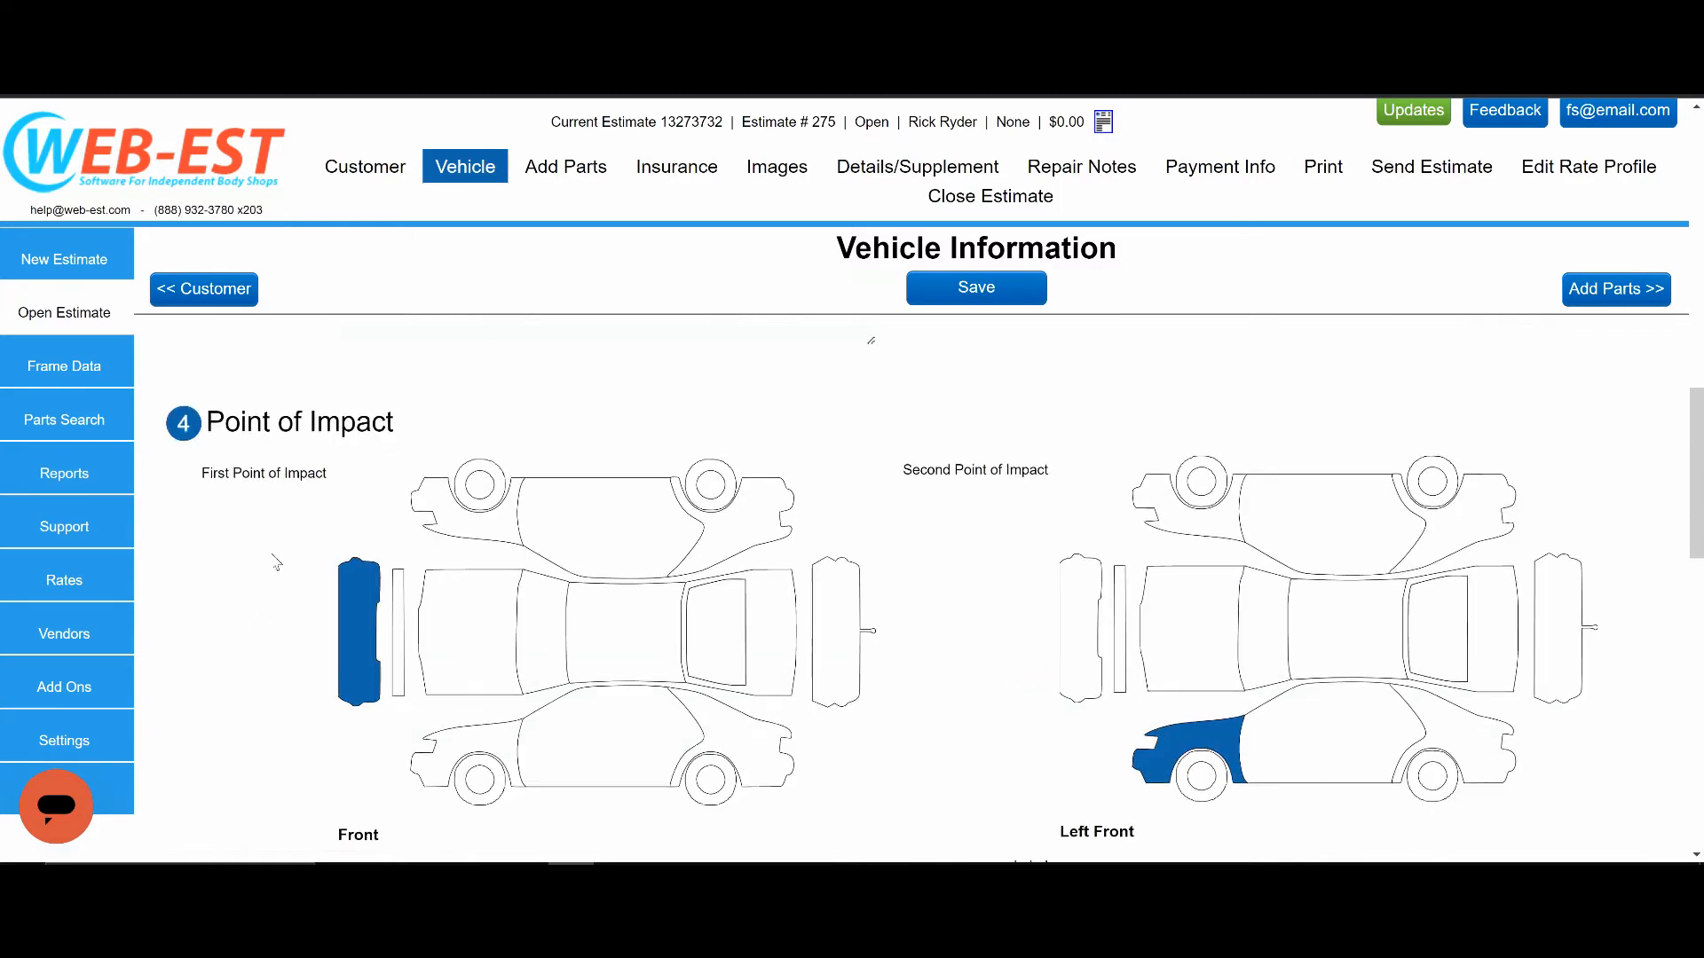
pyautogui.scroll(6, 284, 568)
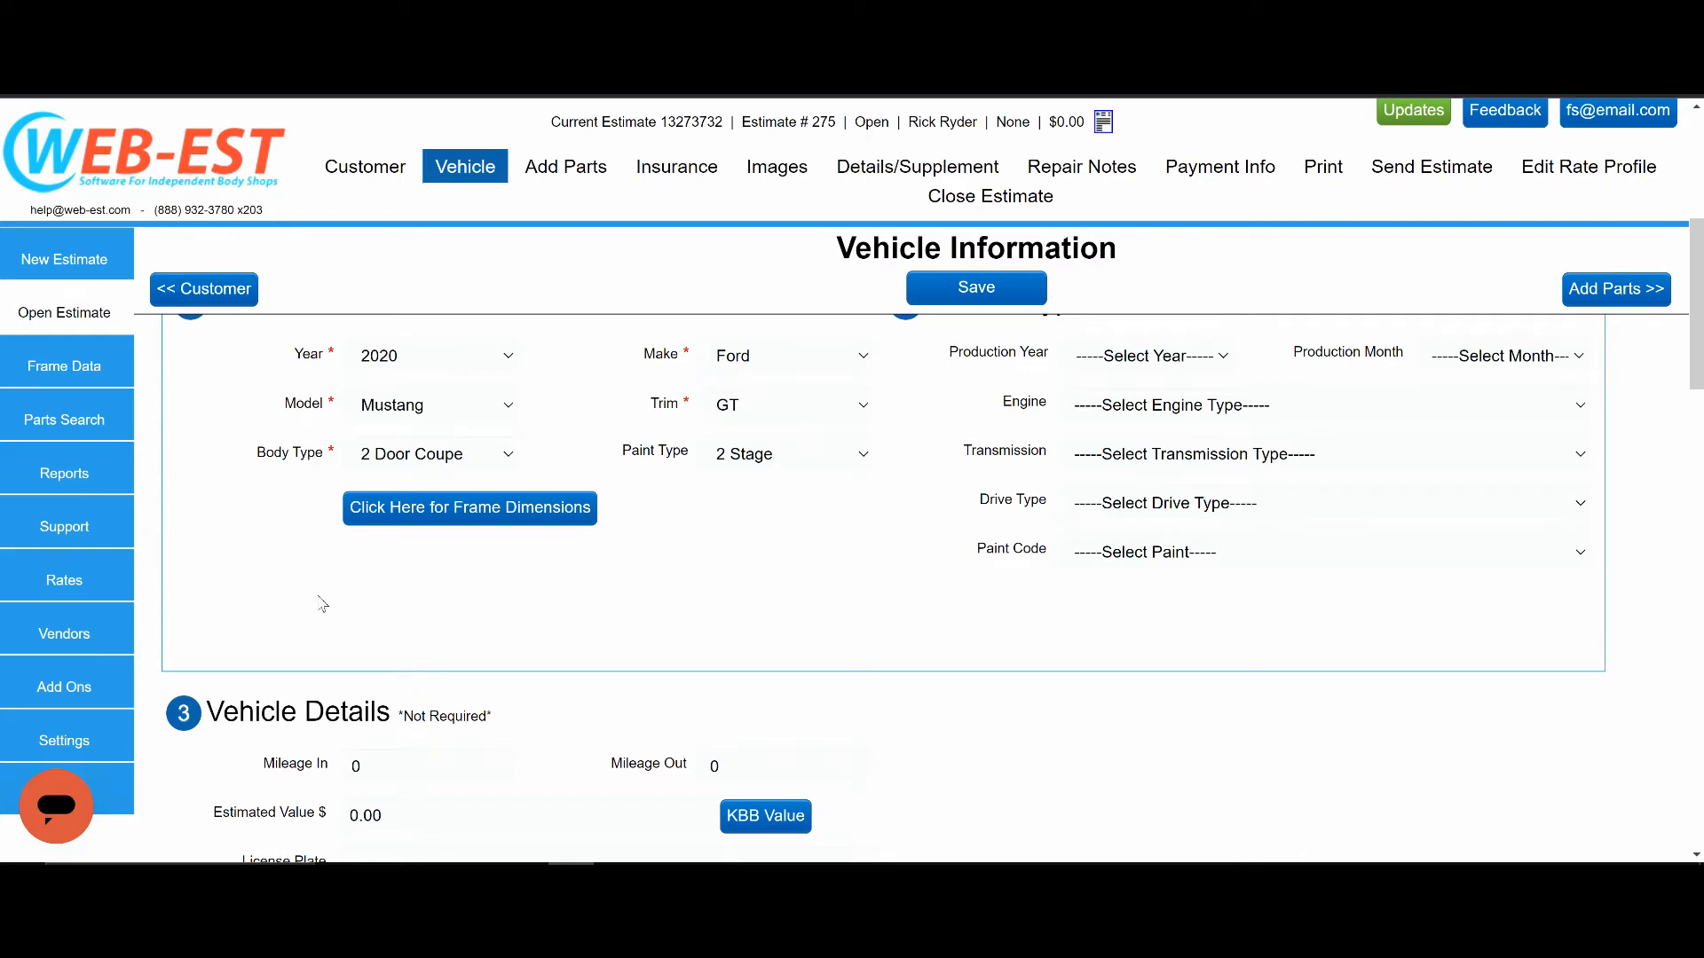
pyautogui.scroll(2, 568, 646)
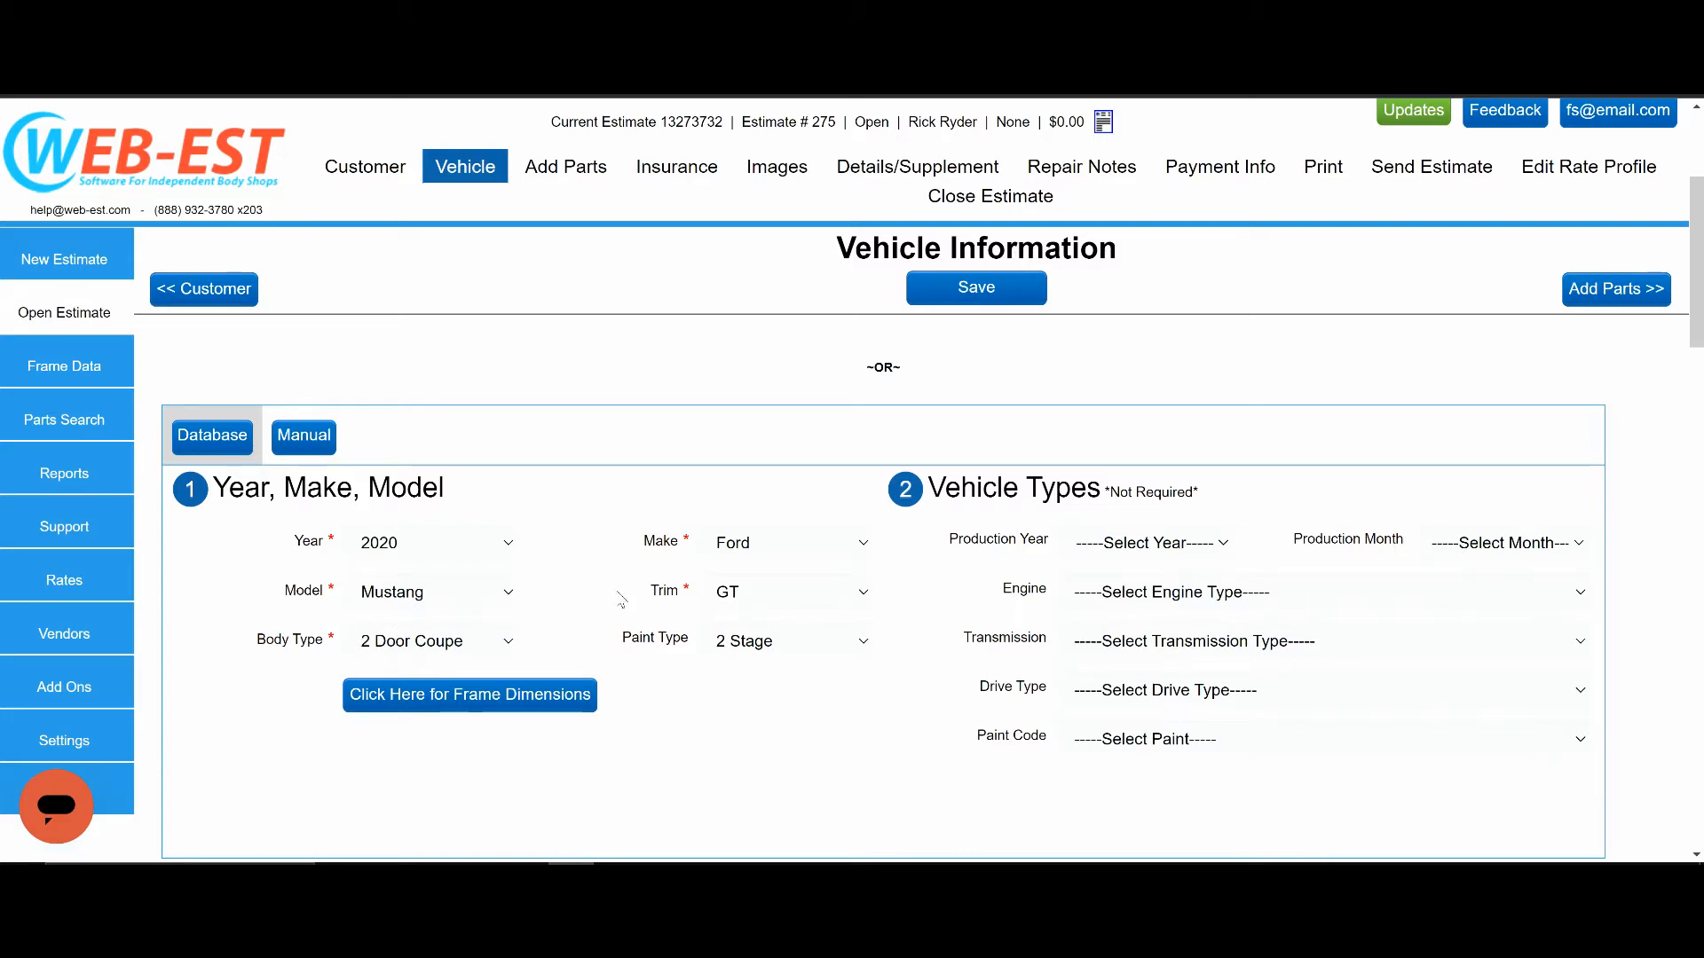
pyautogui.scroll(3, 621, 599)
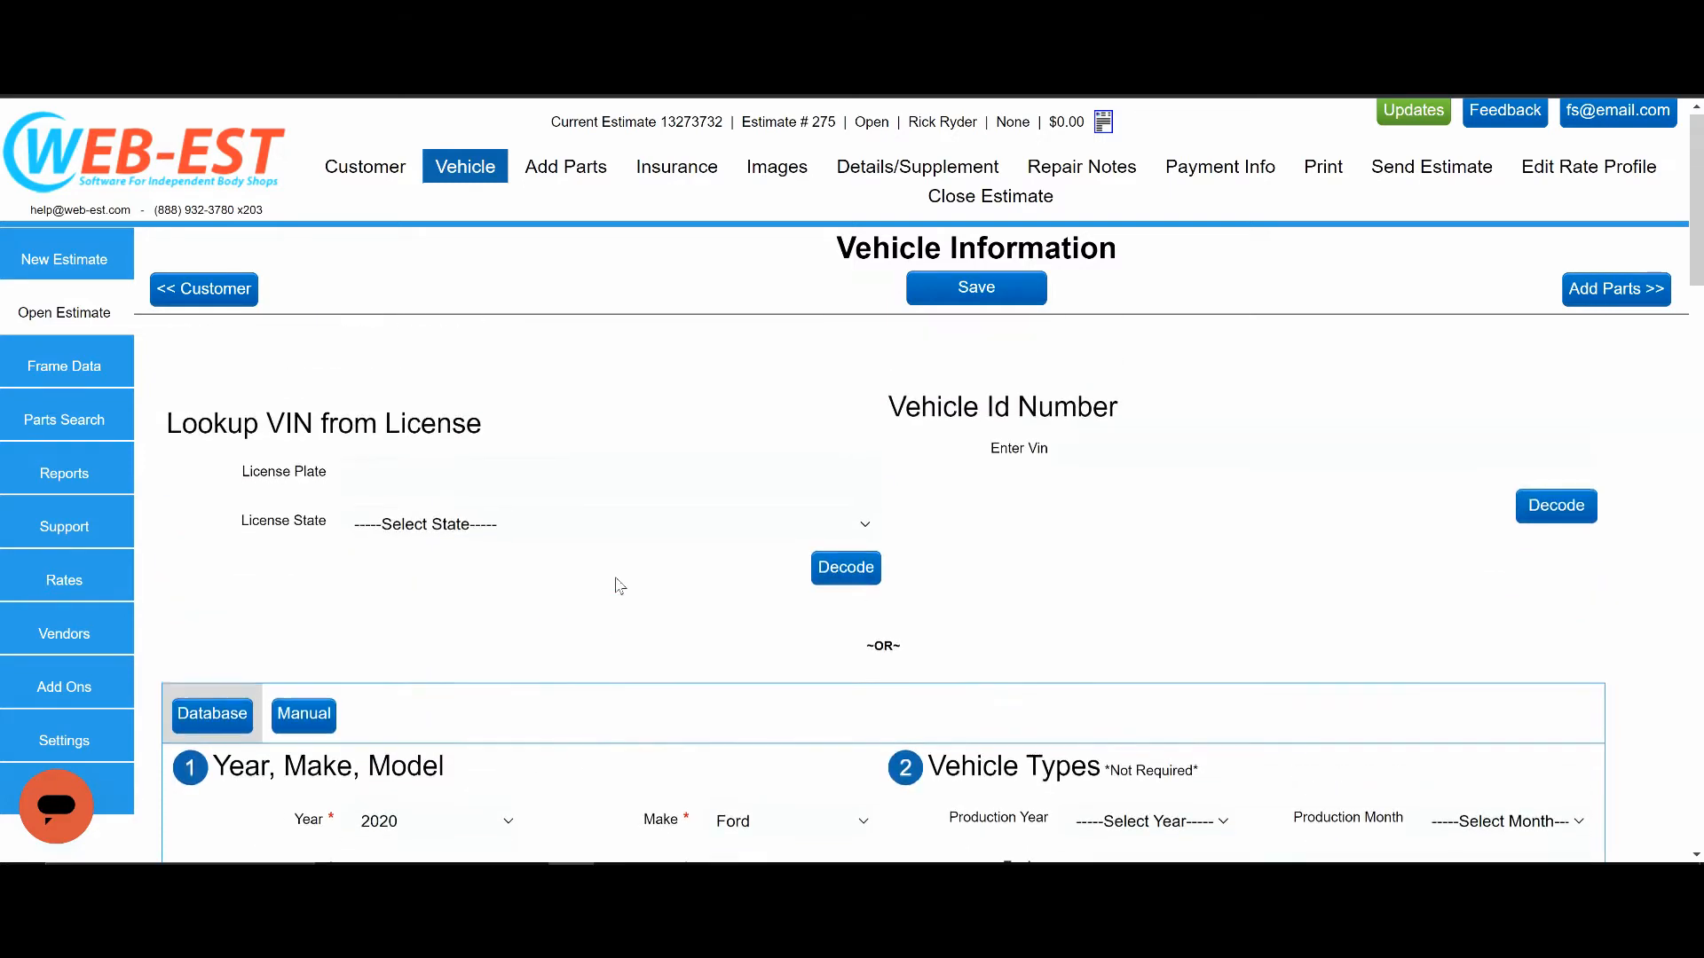
# Go to adding parts for the estimate and examine the available actions, part sources and sides.
pyautogui.click(570, 171)
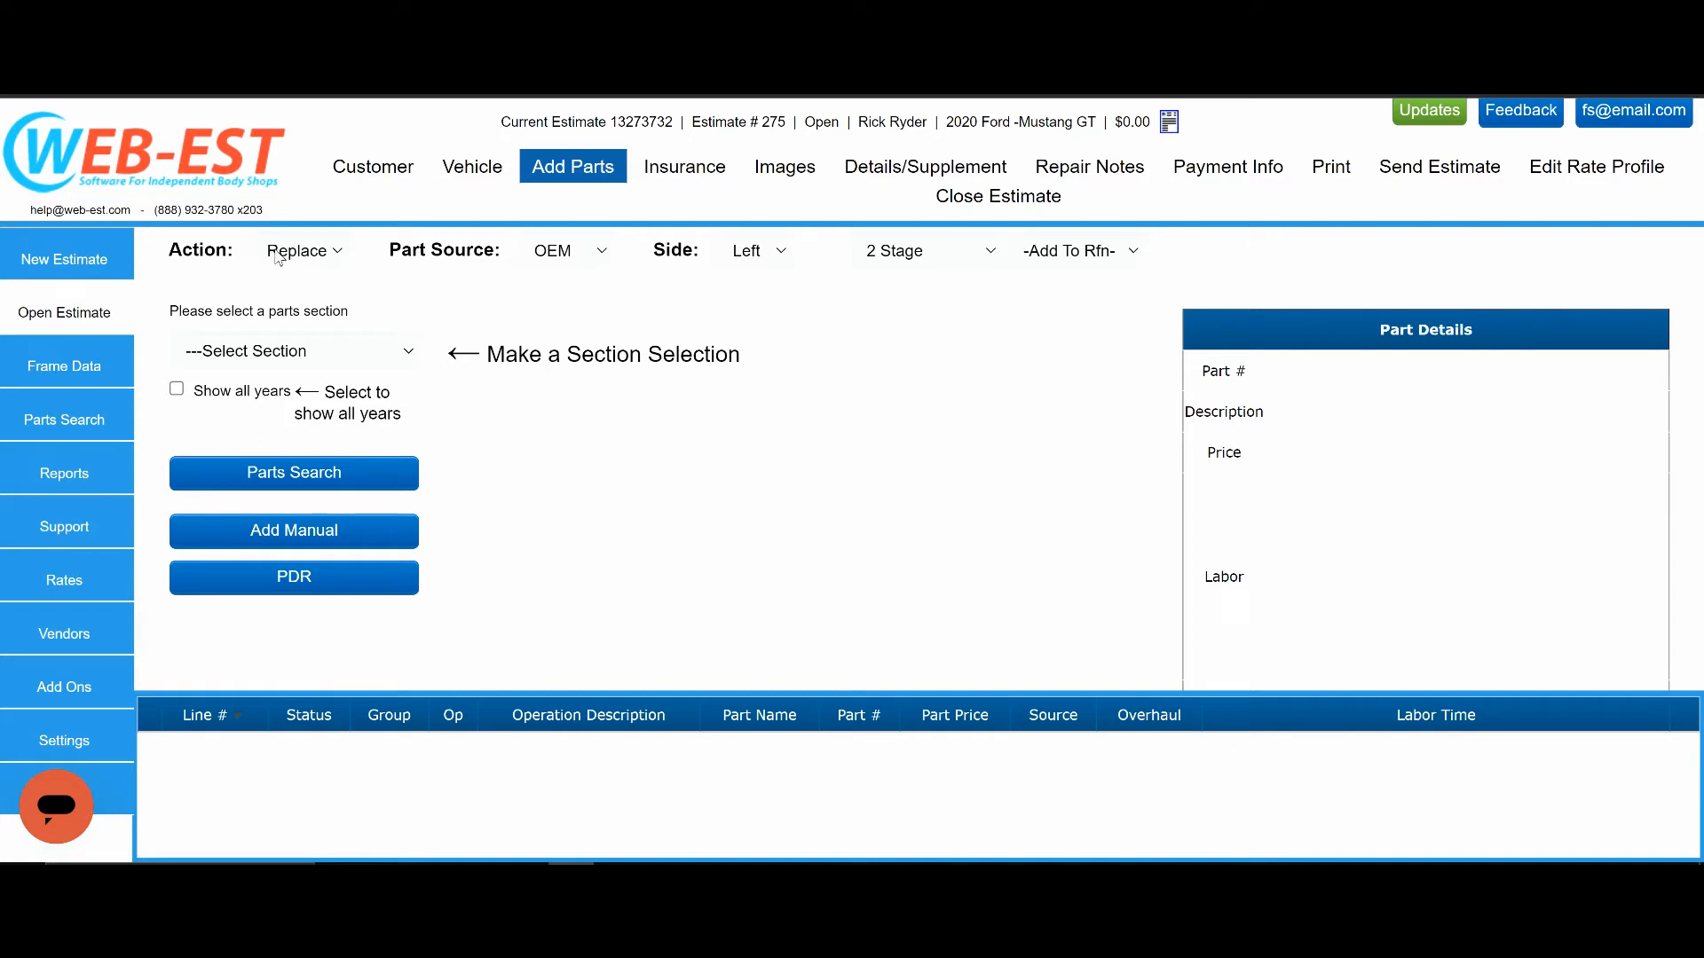
pyautogui.click(336, 253)
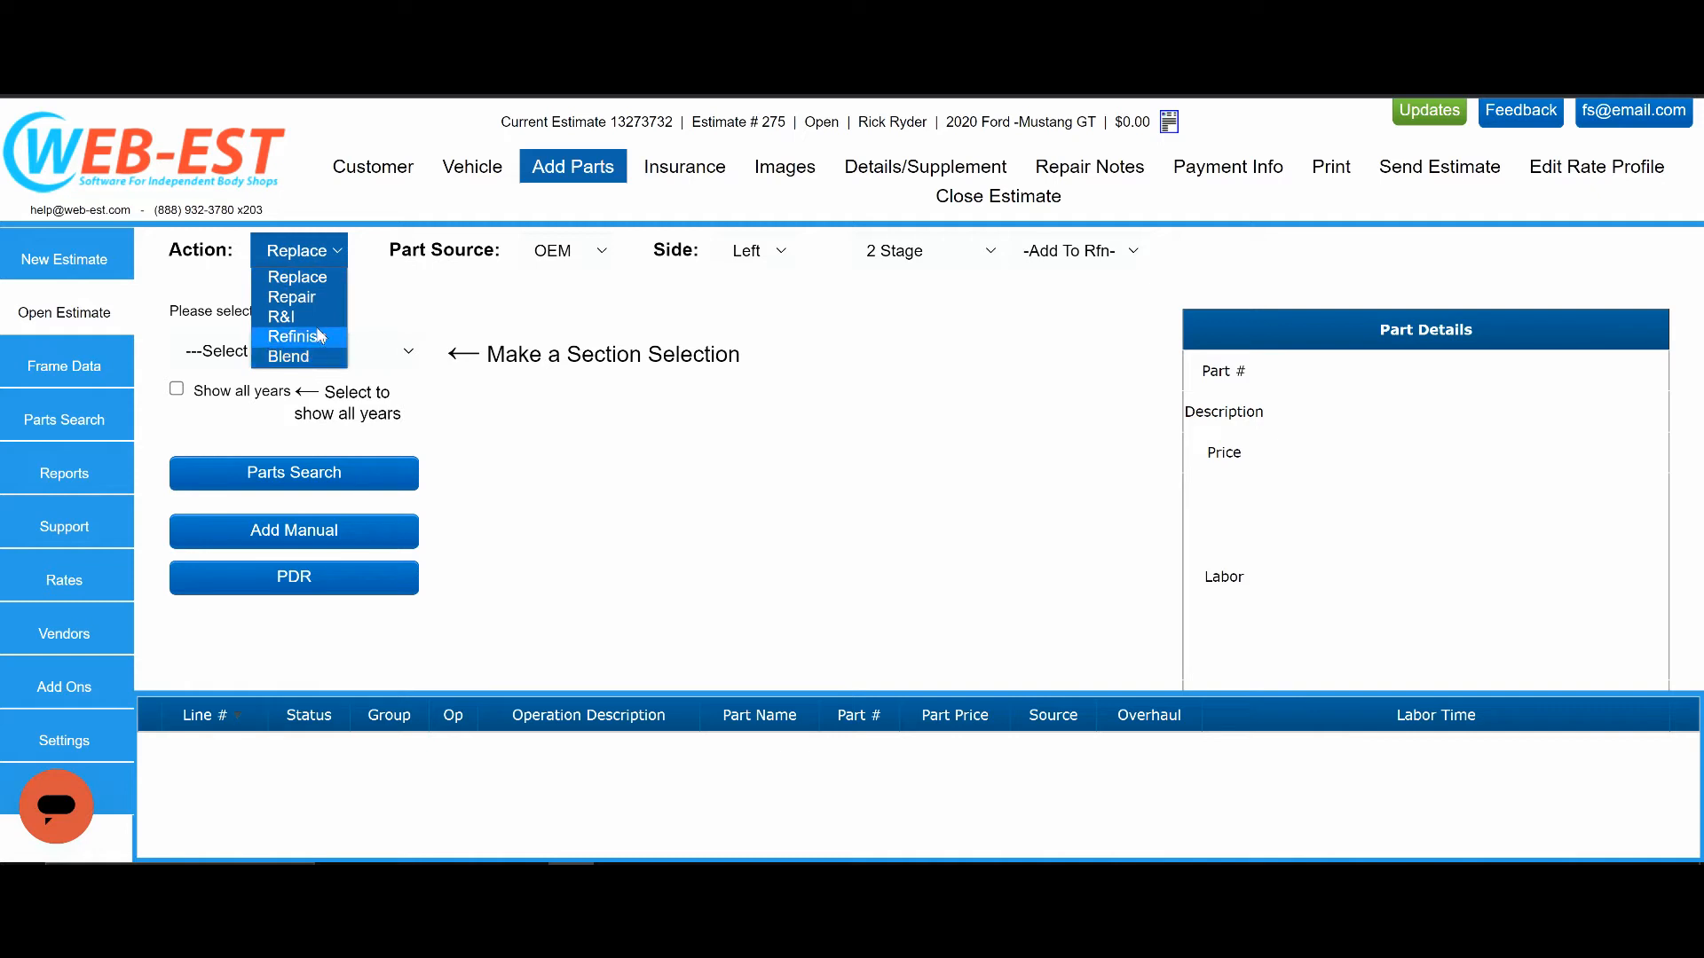
pyautogui.click(428, 297)
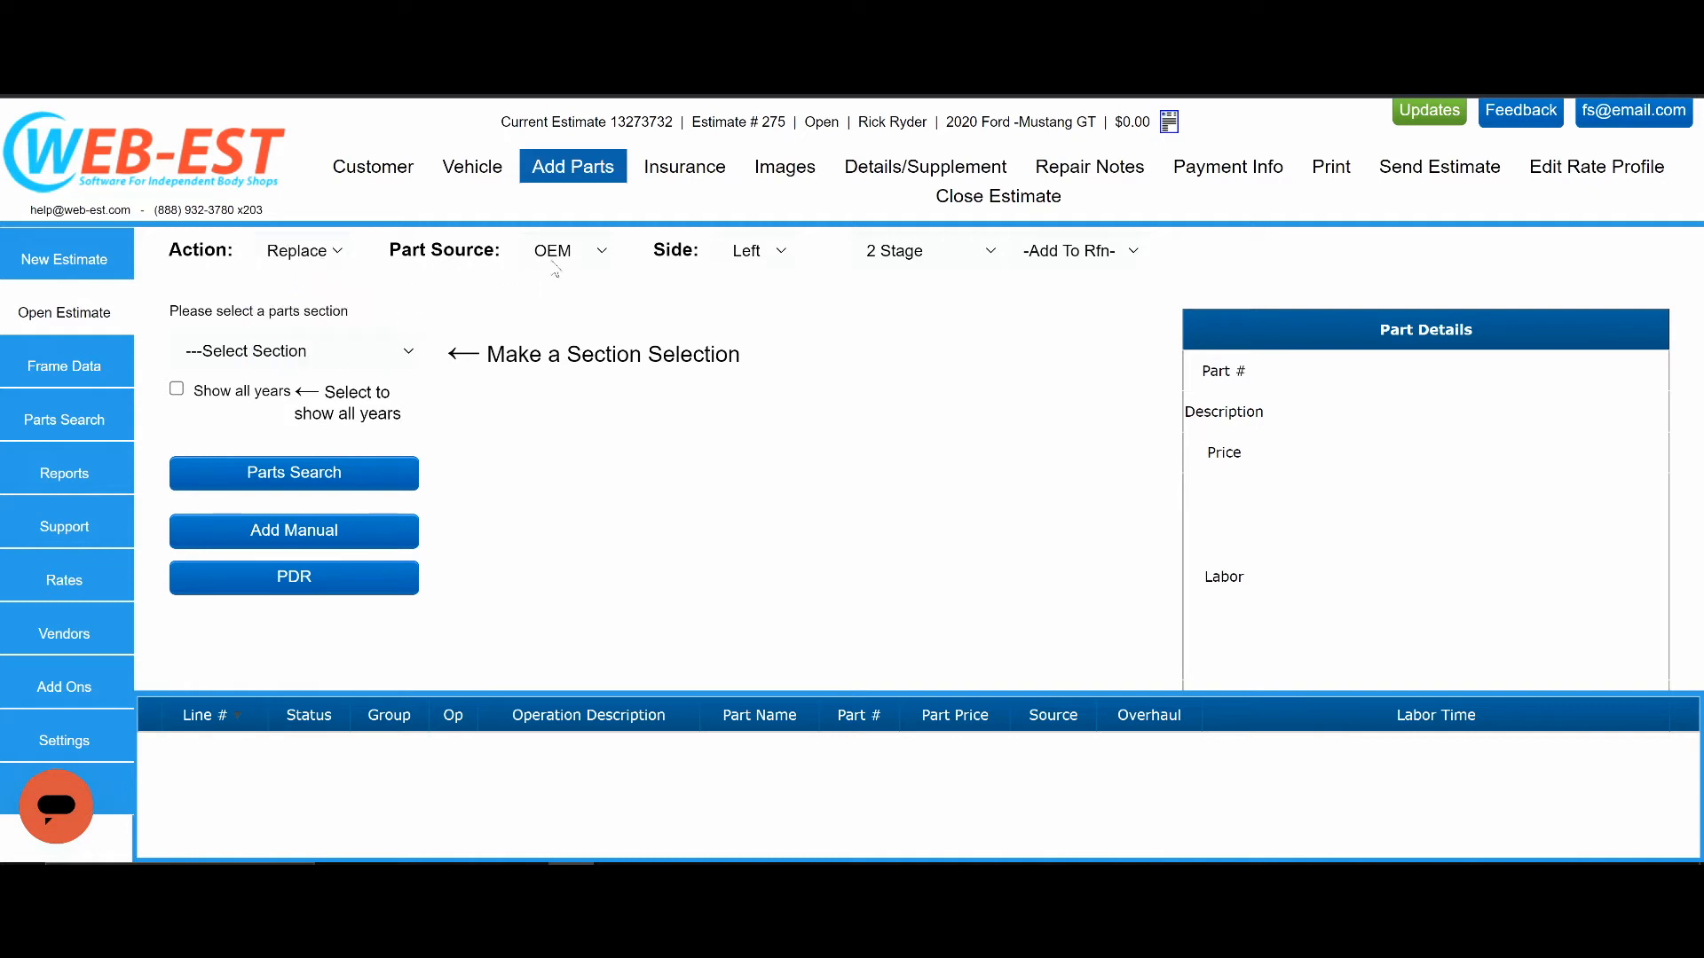
pyautogui.click(605, 254)
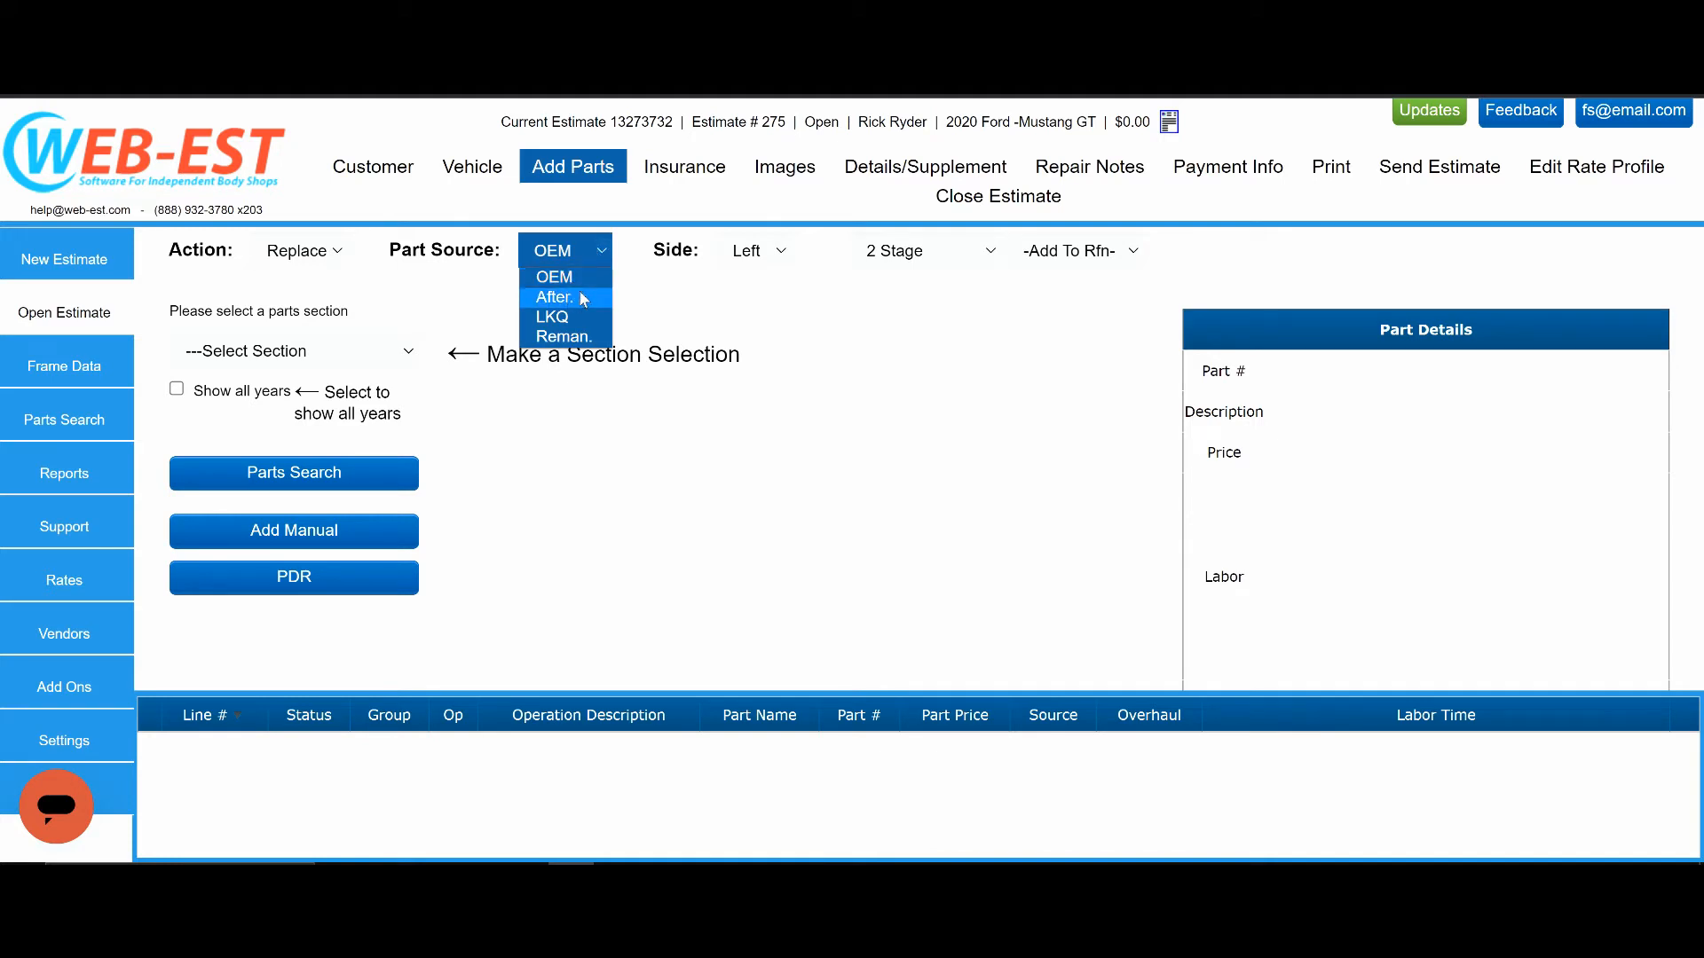
pyautogui.click(676, 299)
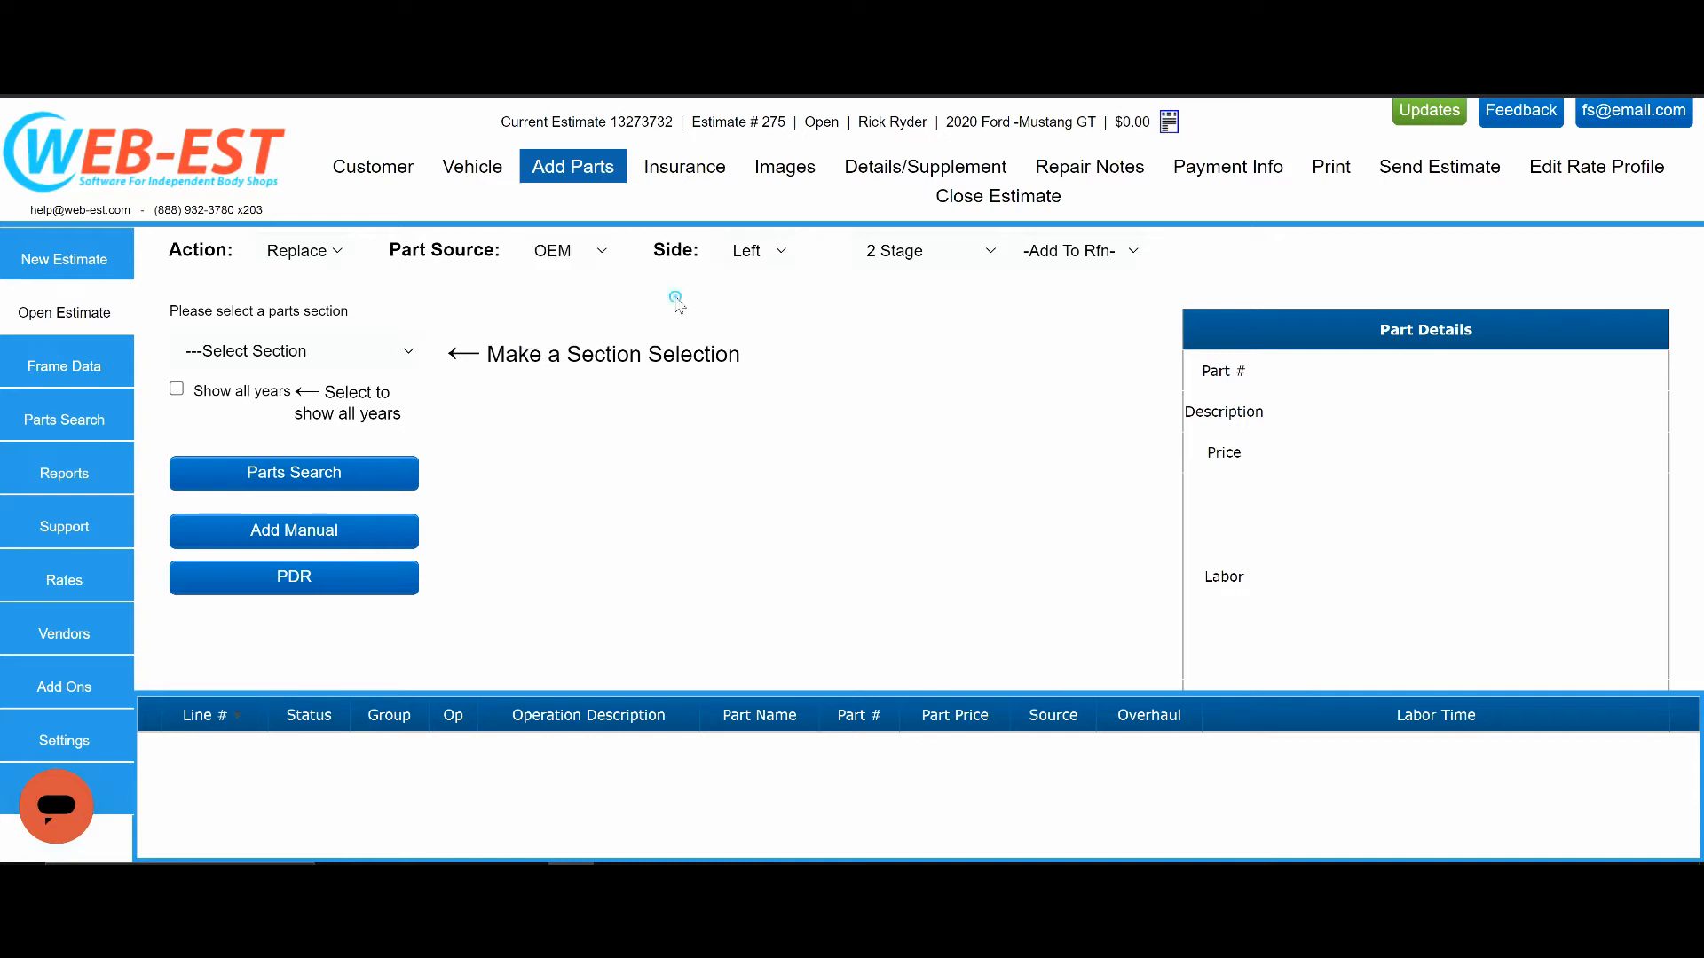
pyautogui.click(781, 257)
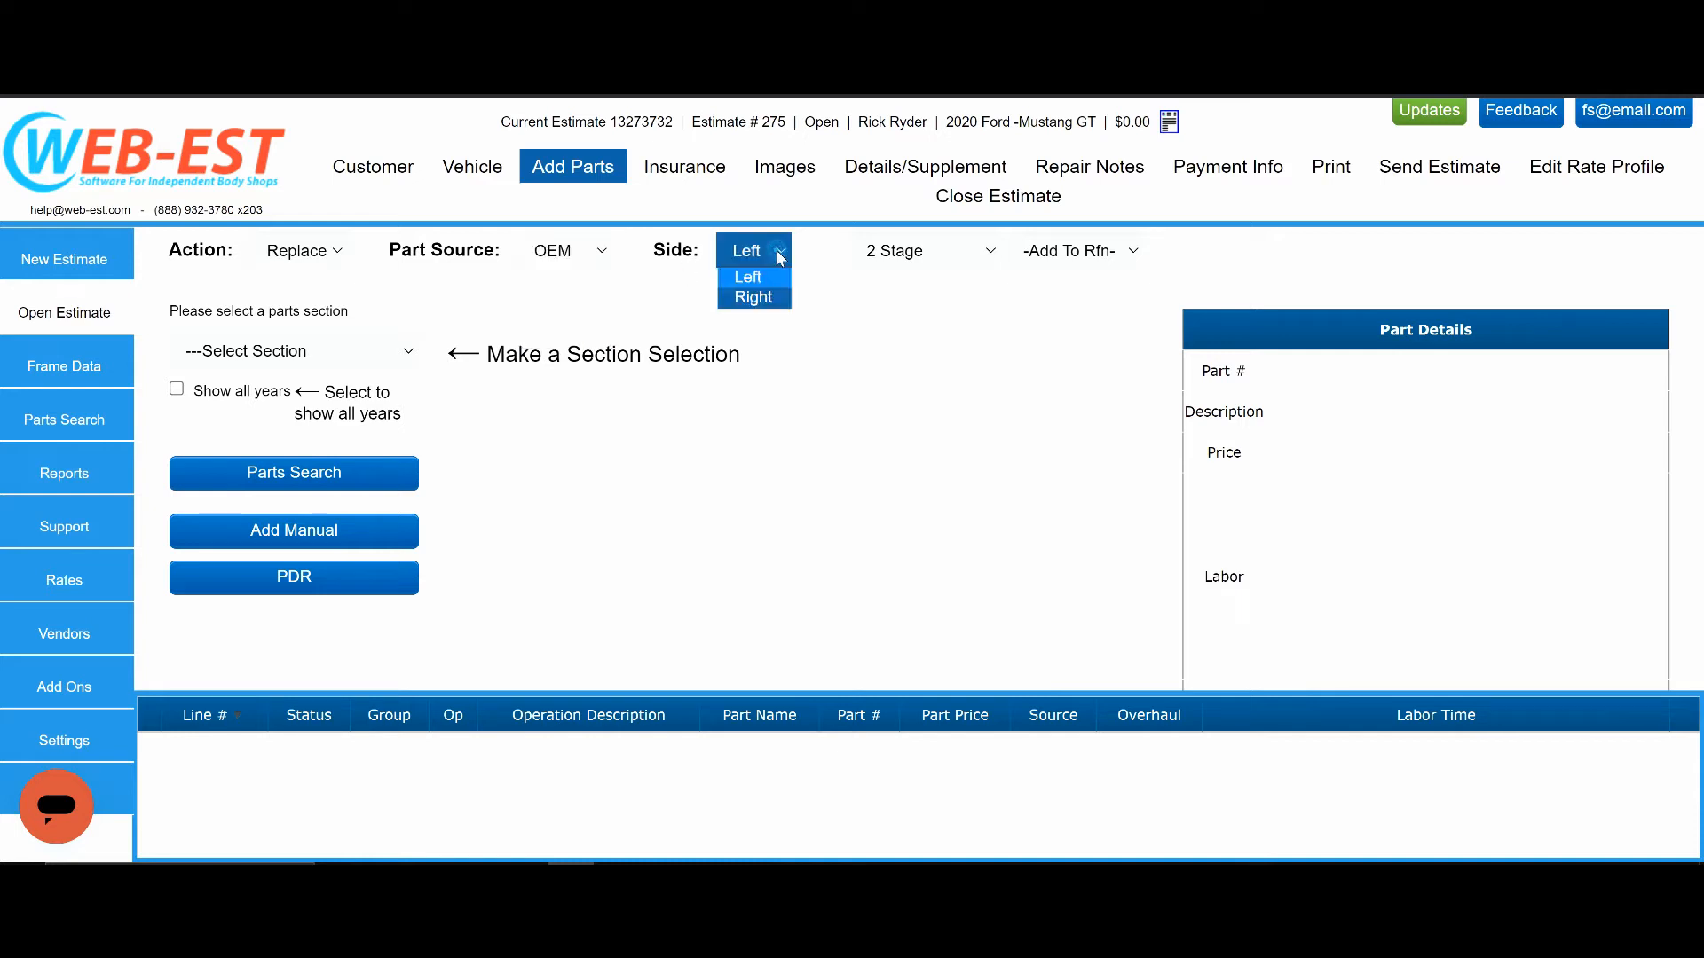
pyautogui.click(635, 308)
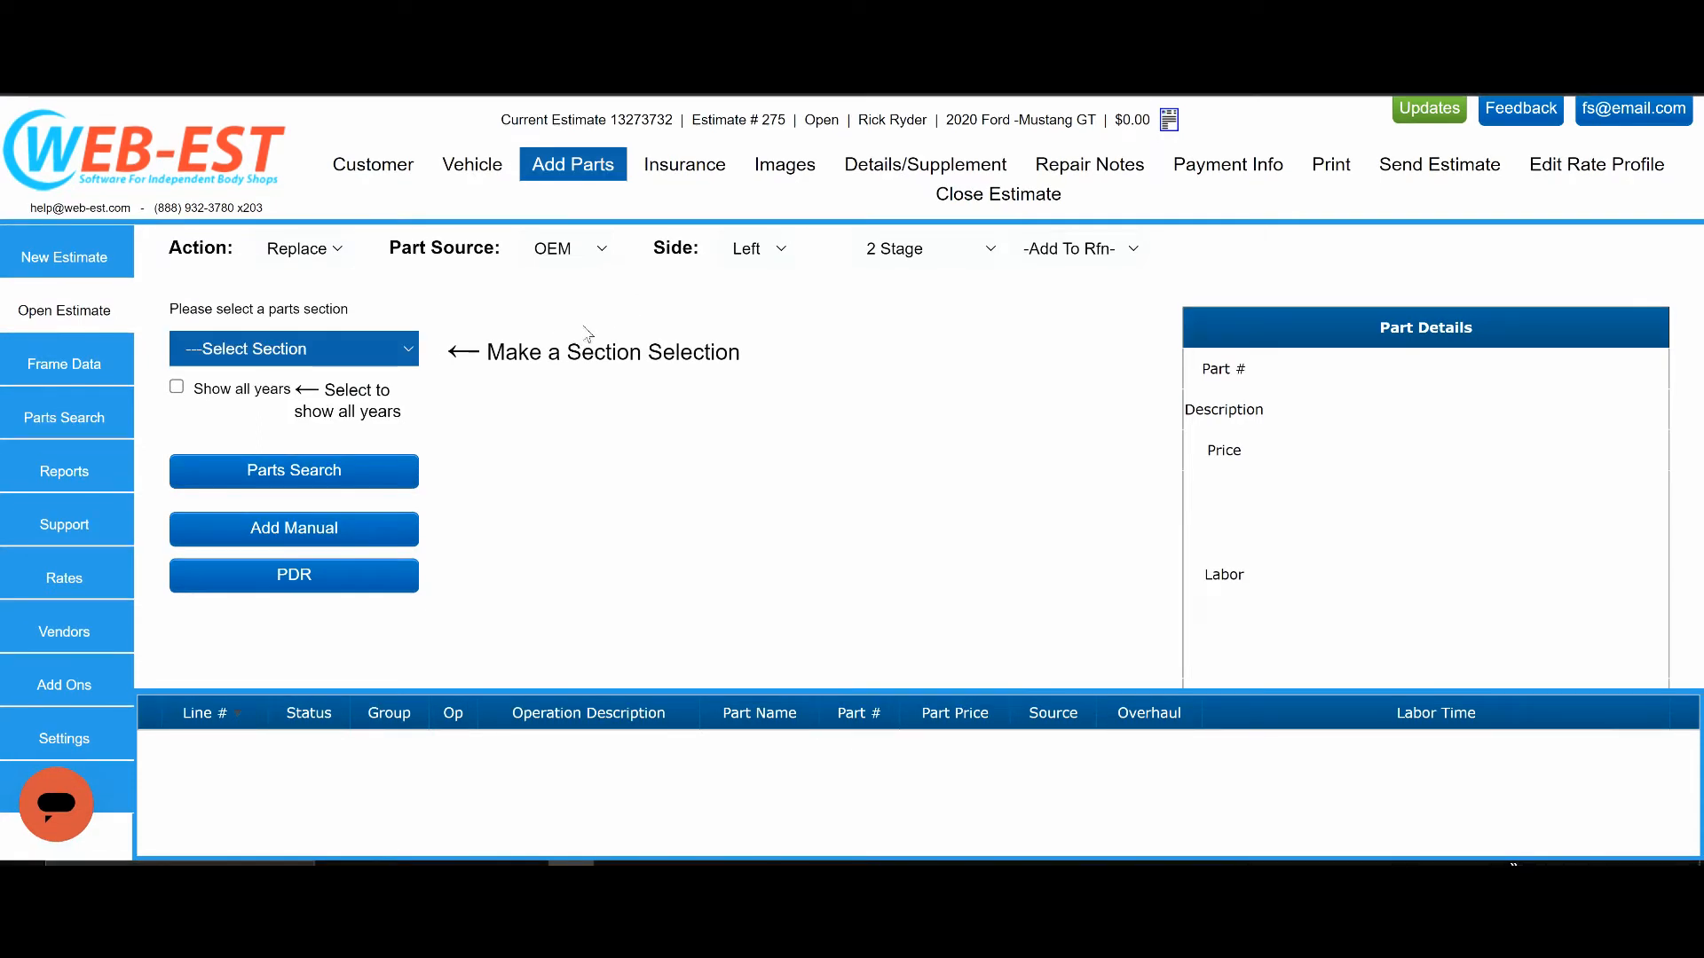
# Open the Front Bumper parts section and look over its exploded diagram down to the lower parts.
pyautogui.click(348, 355)
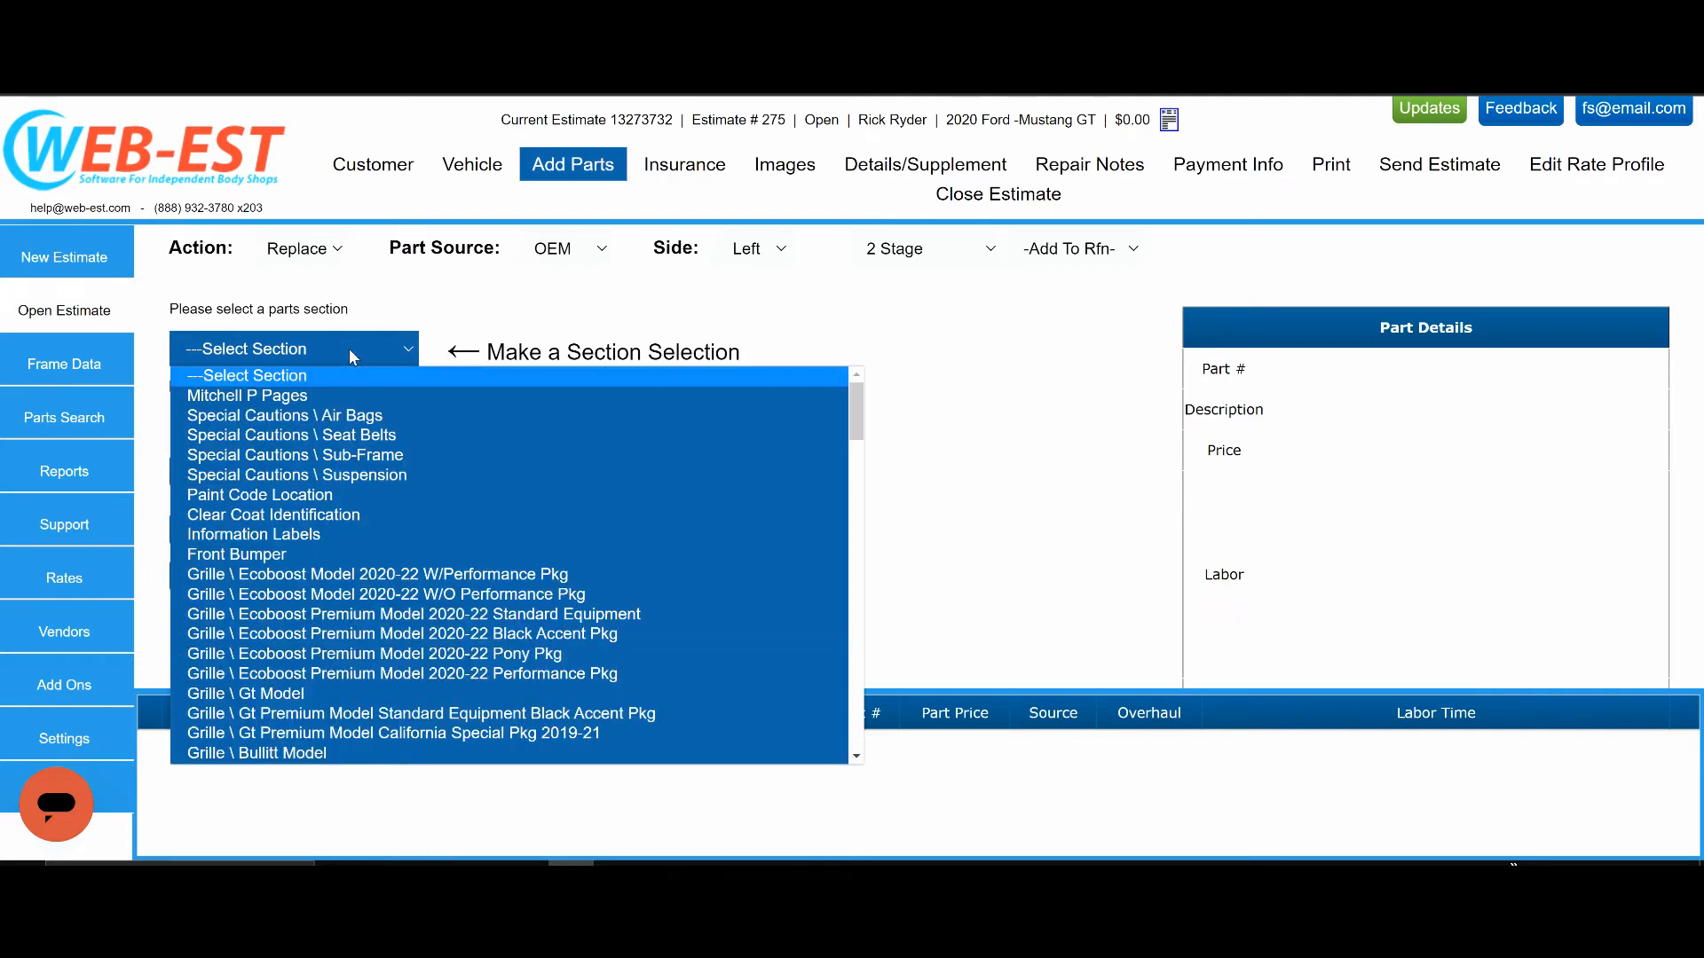
pyautogui.click(266, 556)
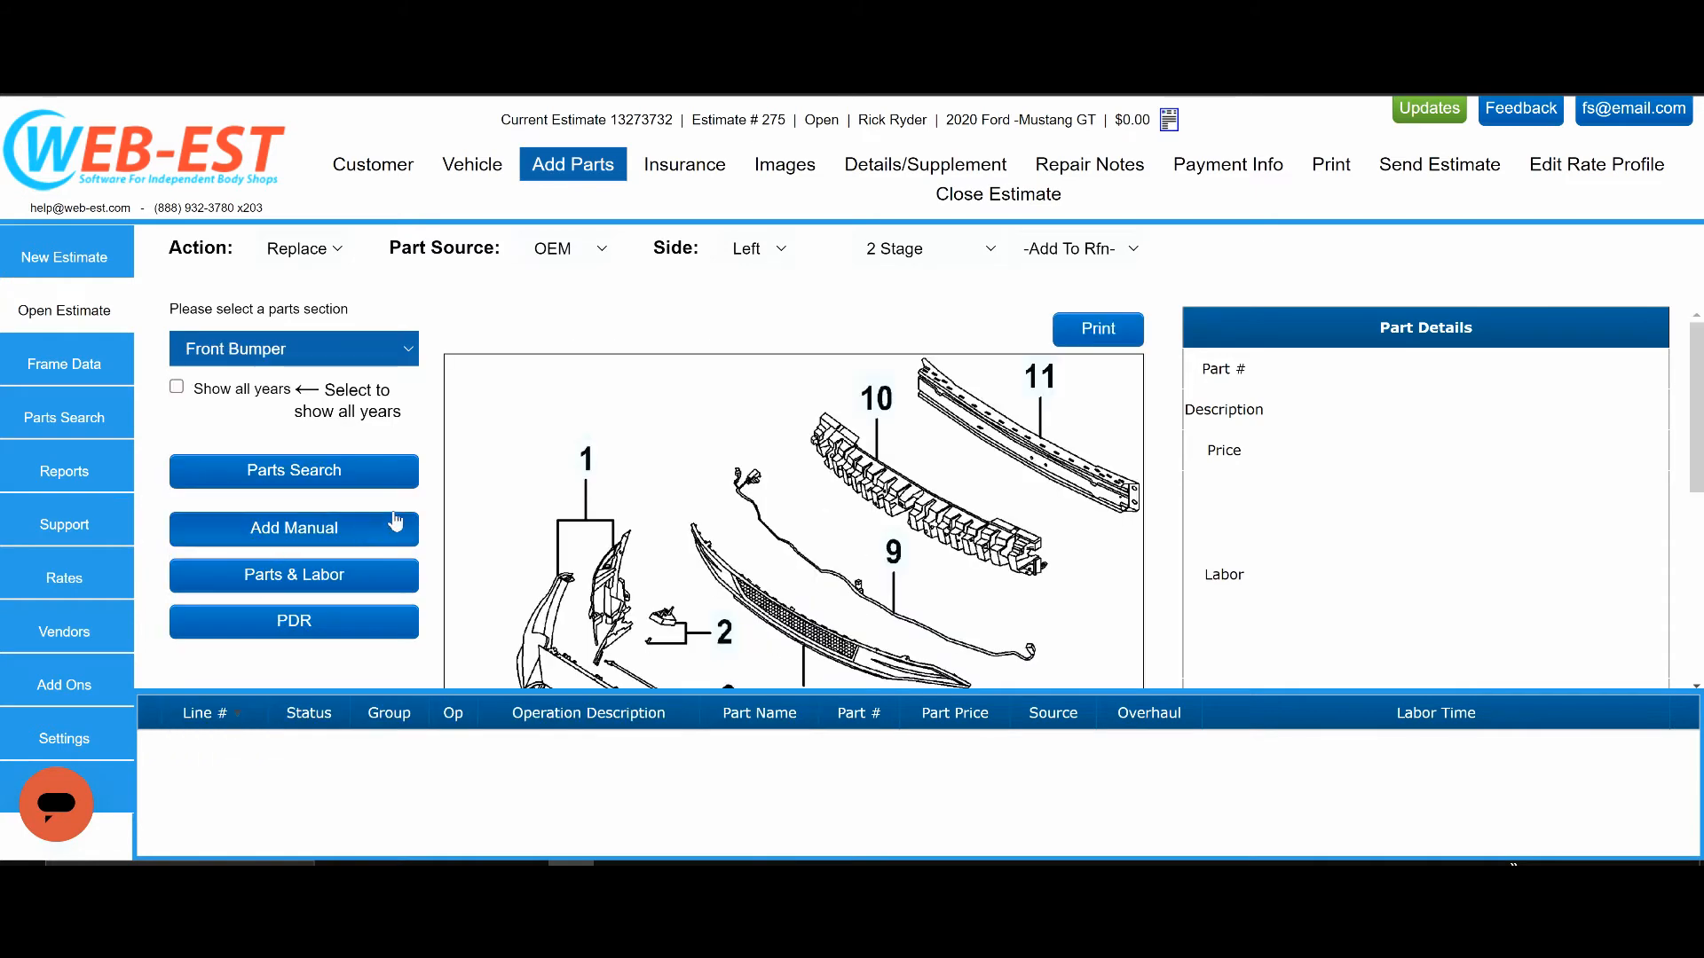
pyautogui.scroll(-4, 488, 501)
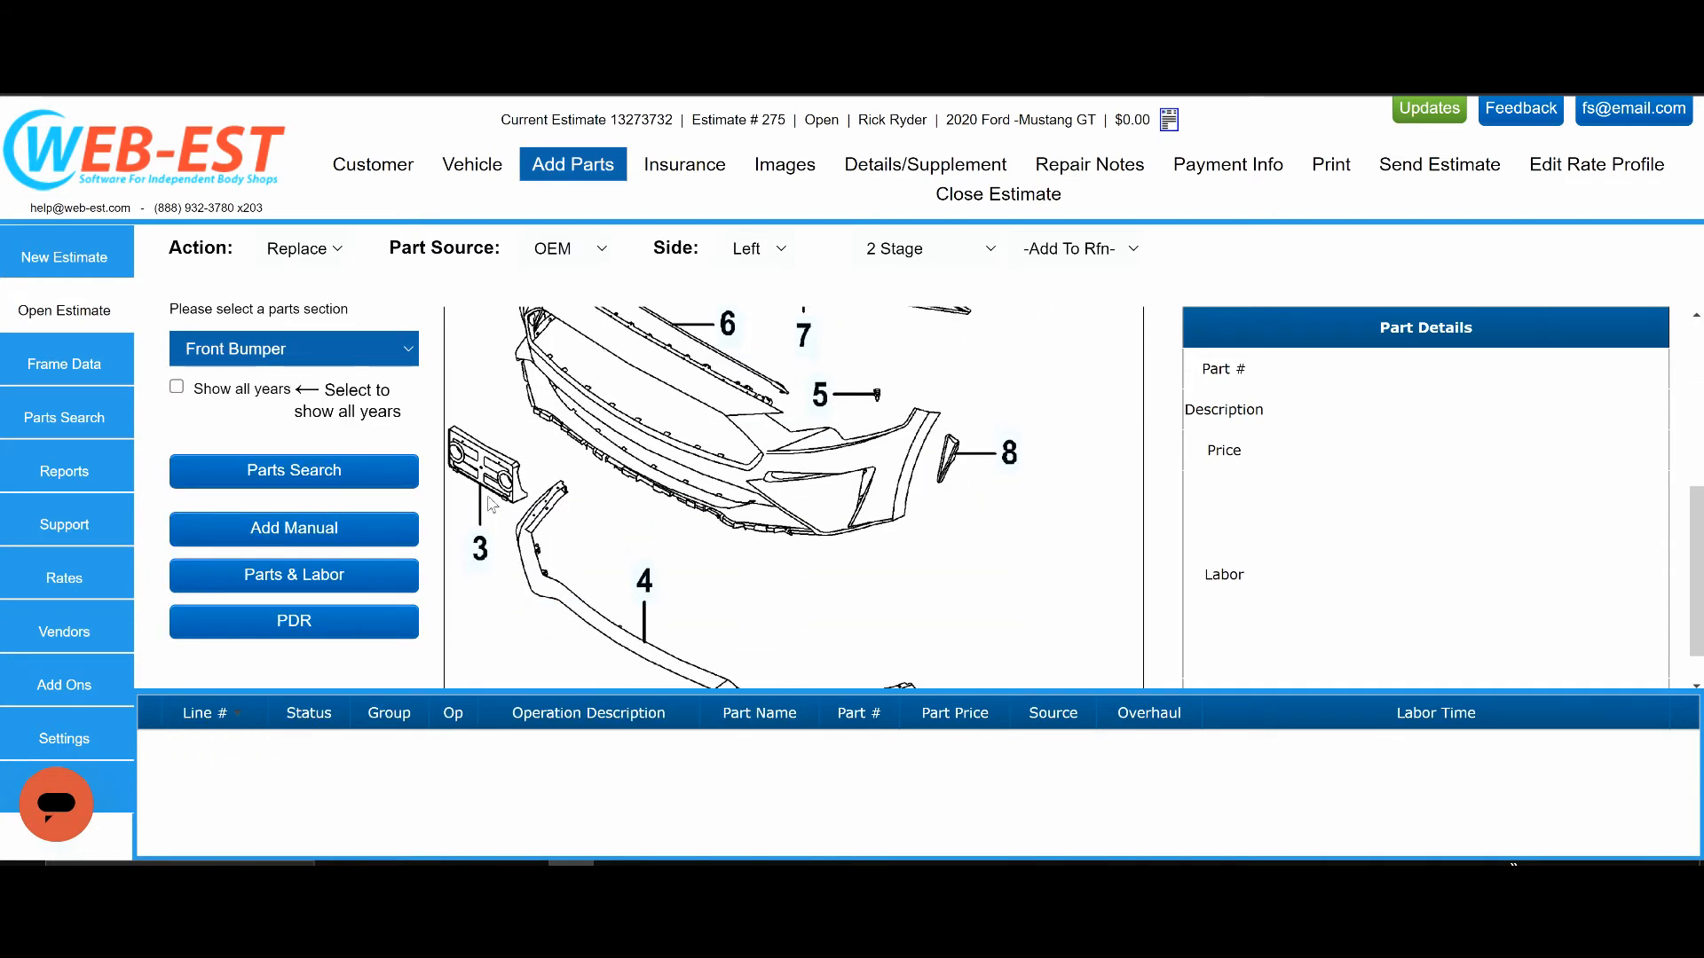
pyautogui.scroll(2, 490, 504)
pyautogui.scroll(2, 493, 504)
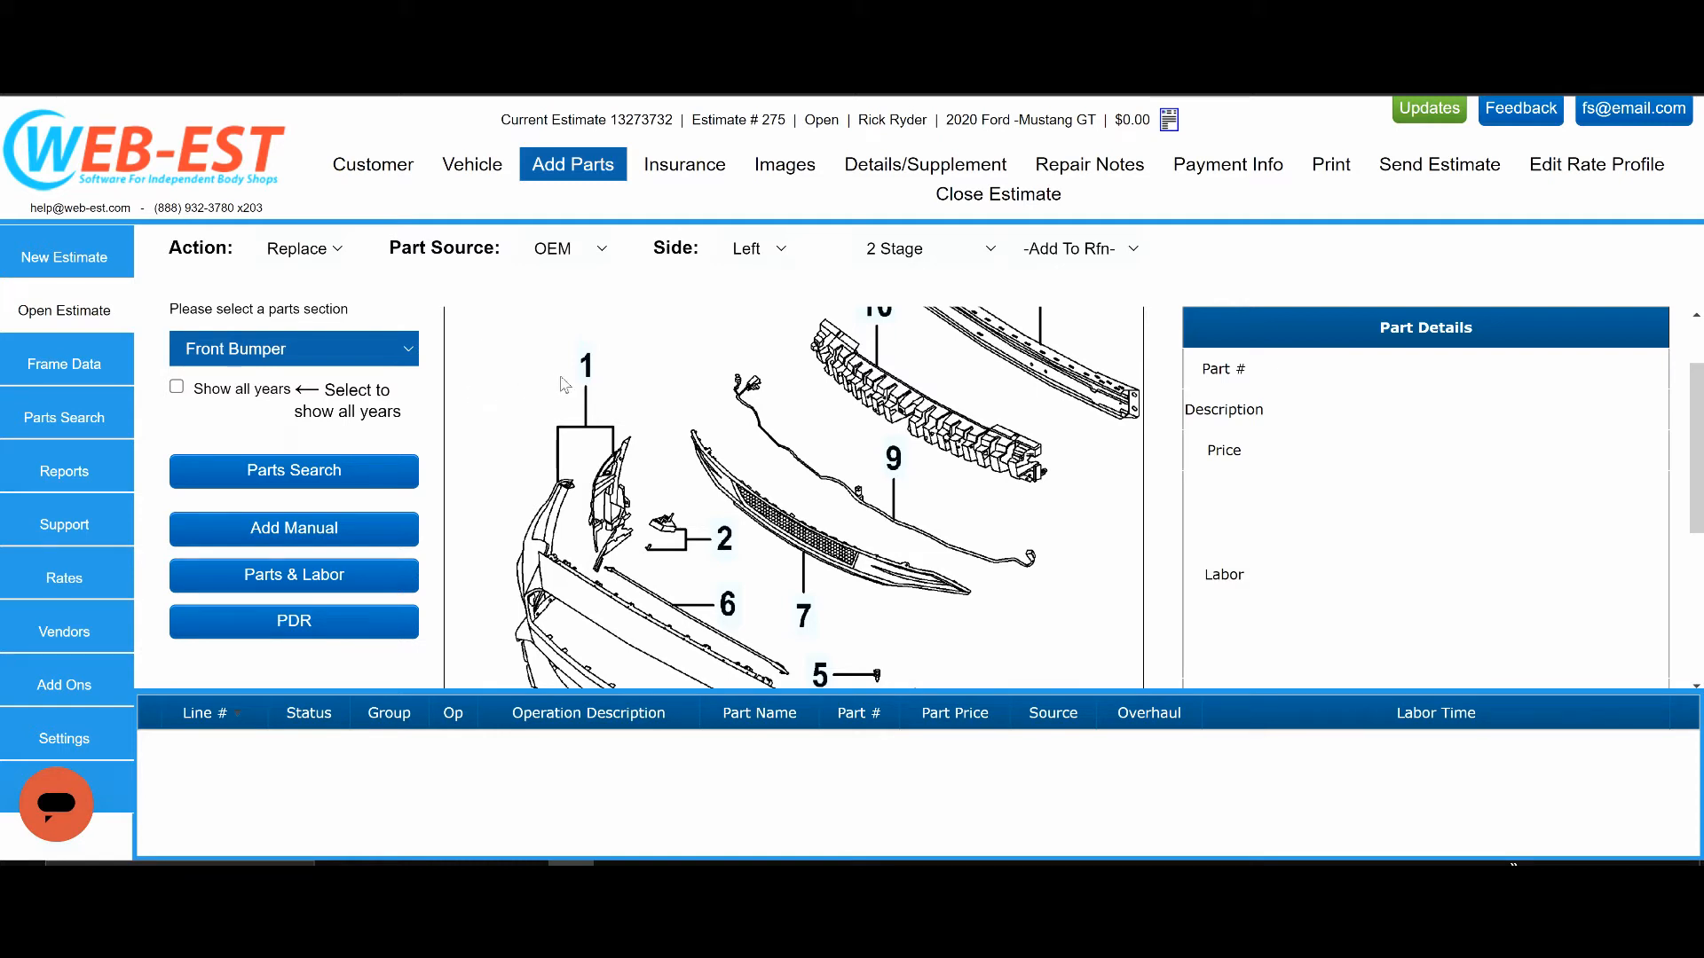
# Add the front bumper cover for the GT Model w/o Performance Pkg with the suggested paint options, accepting all overlaps.
pyautogui.moveTo(586, 373)
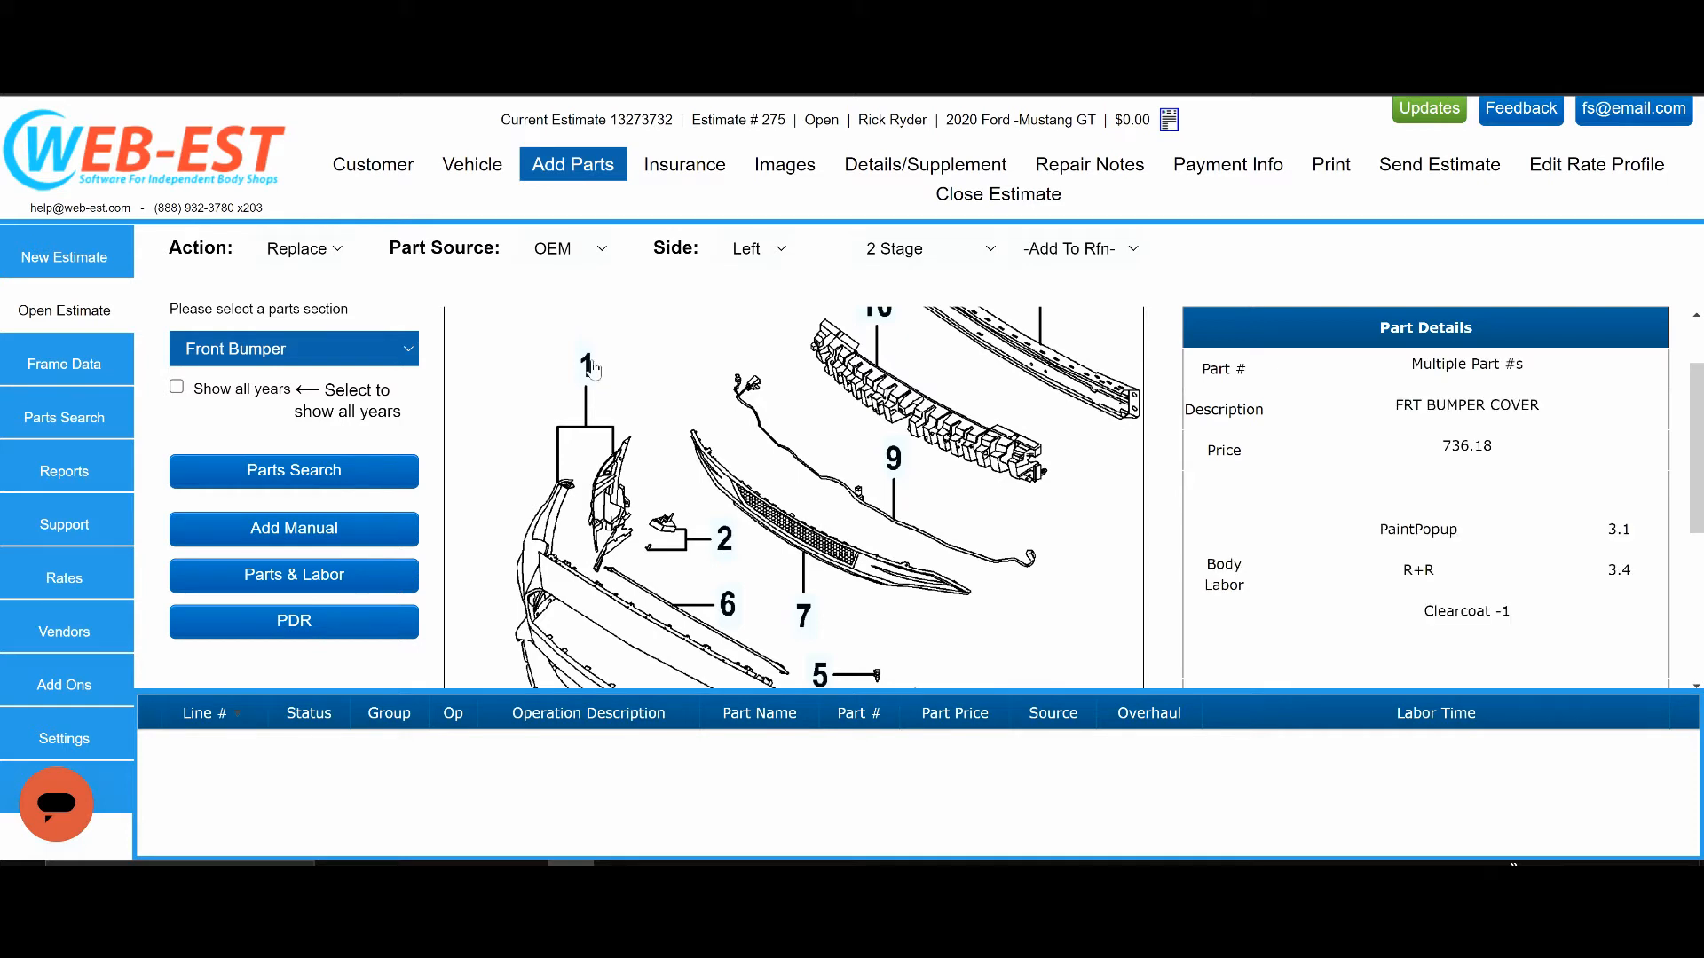
pyautogui.click(591, 369)
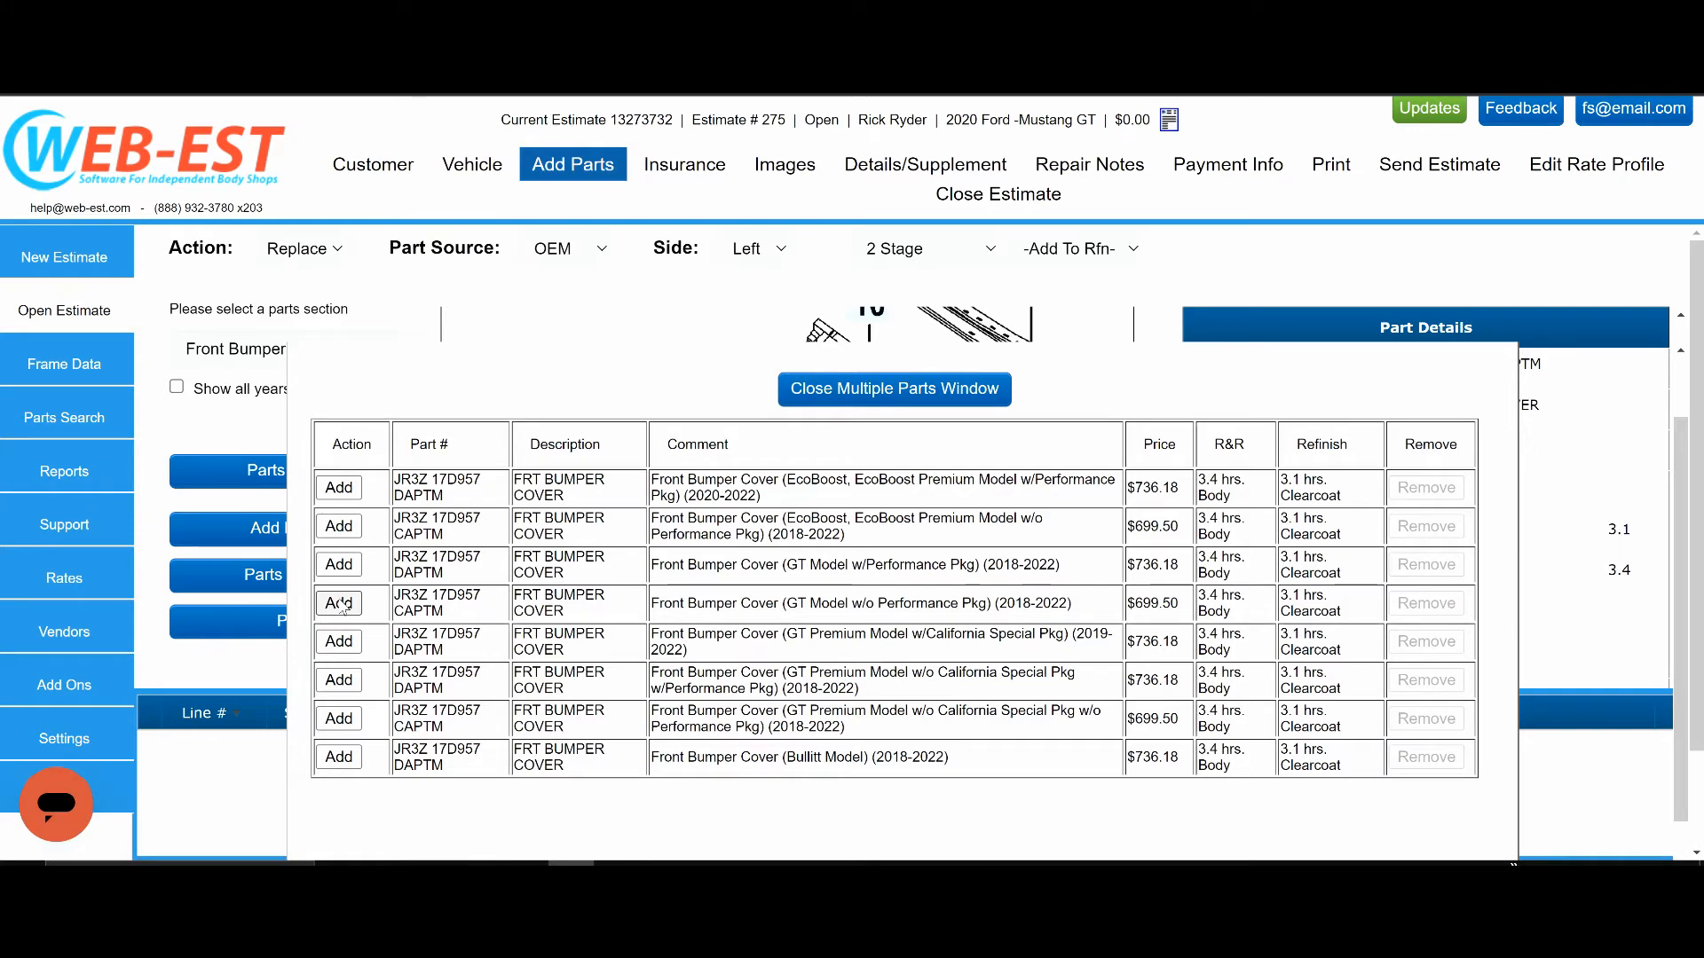
pyautogui.click(339, 604)
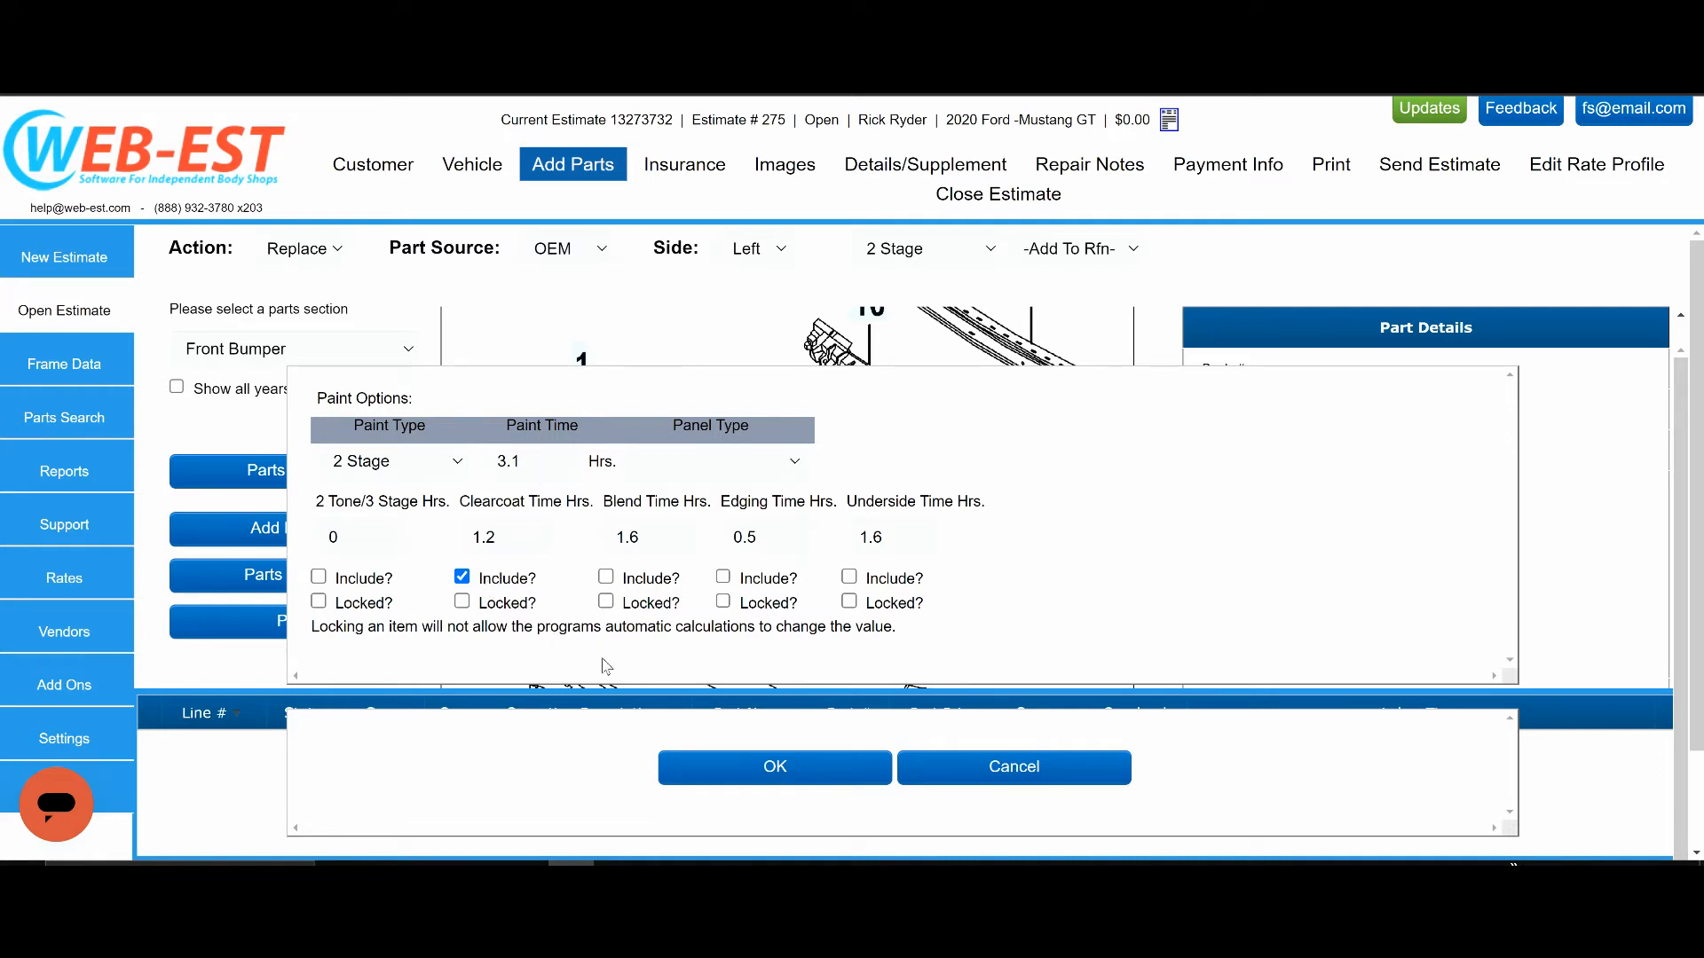
pyautogui.click(773, 768)
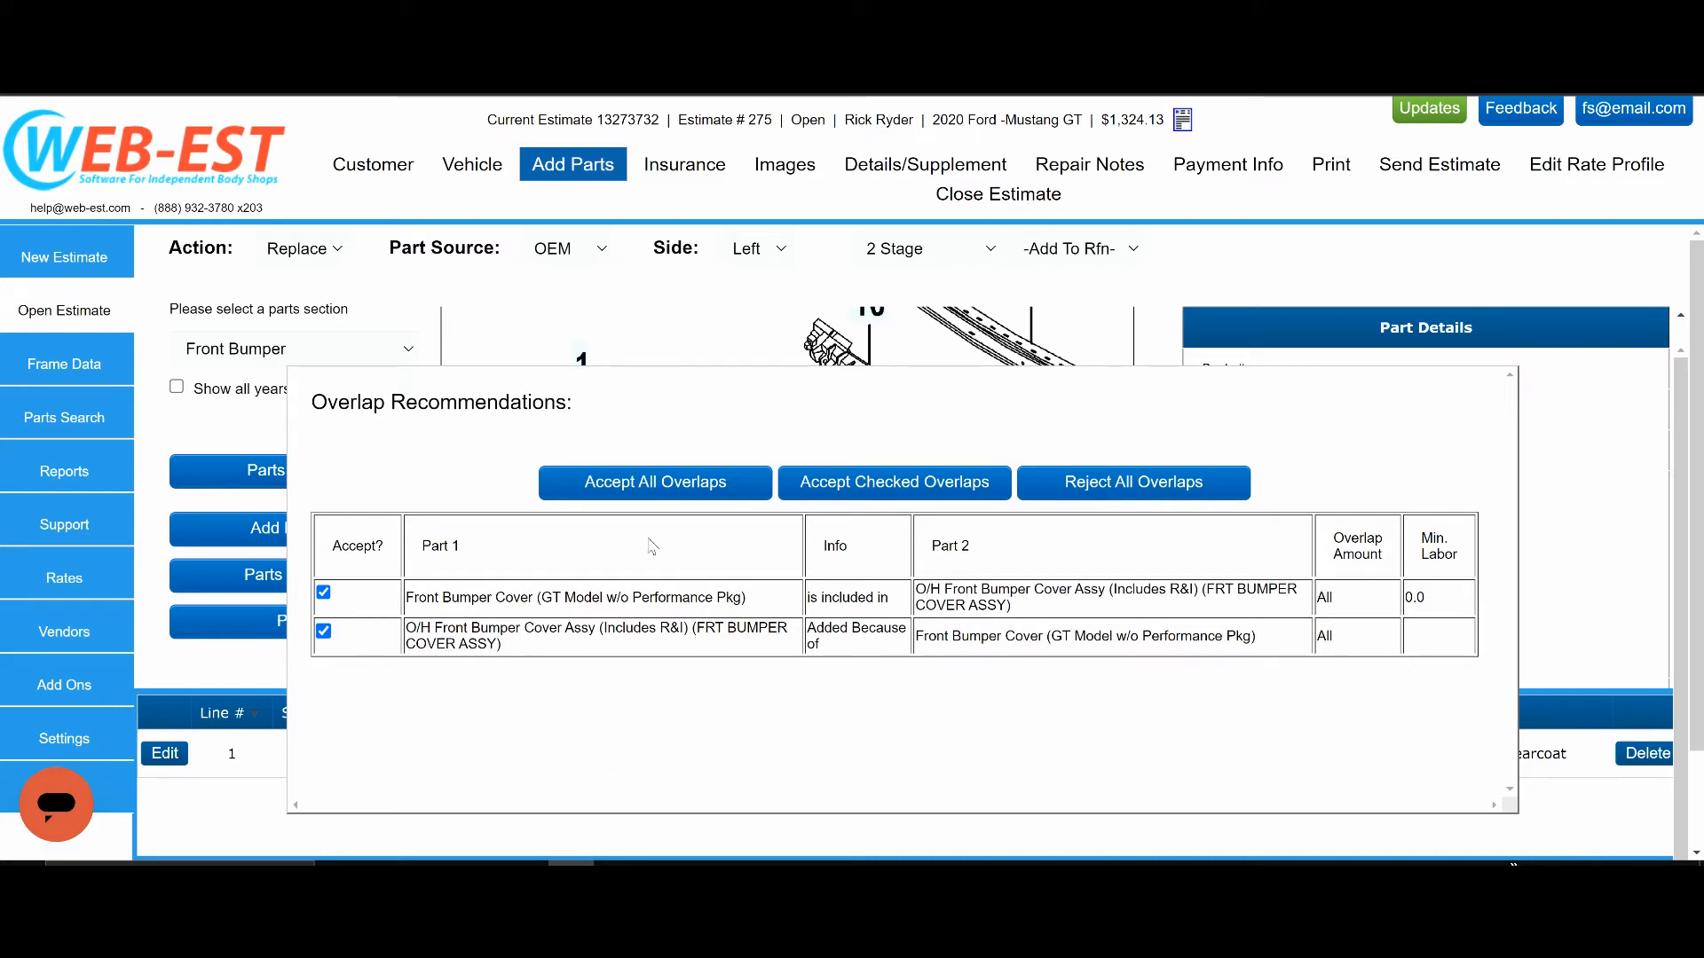
pyautogui.click(651, 489)
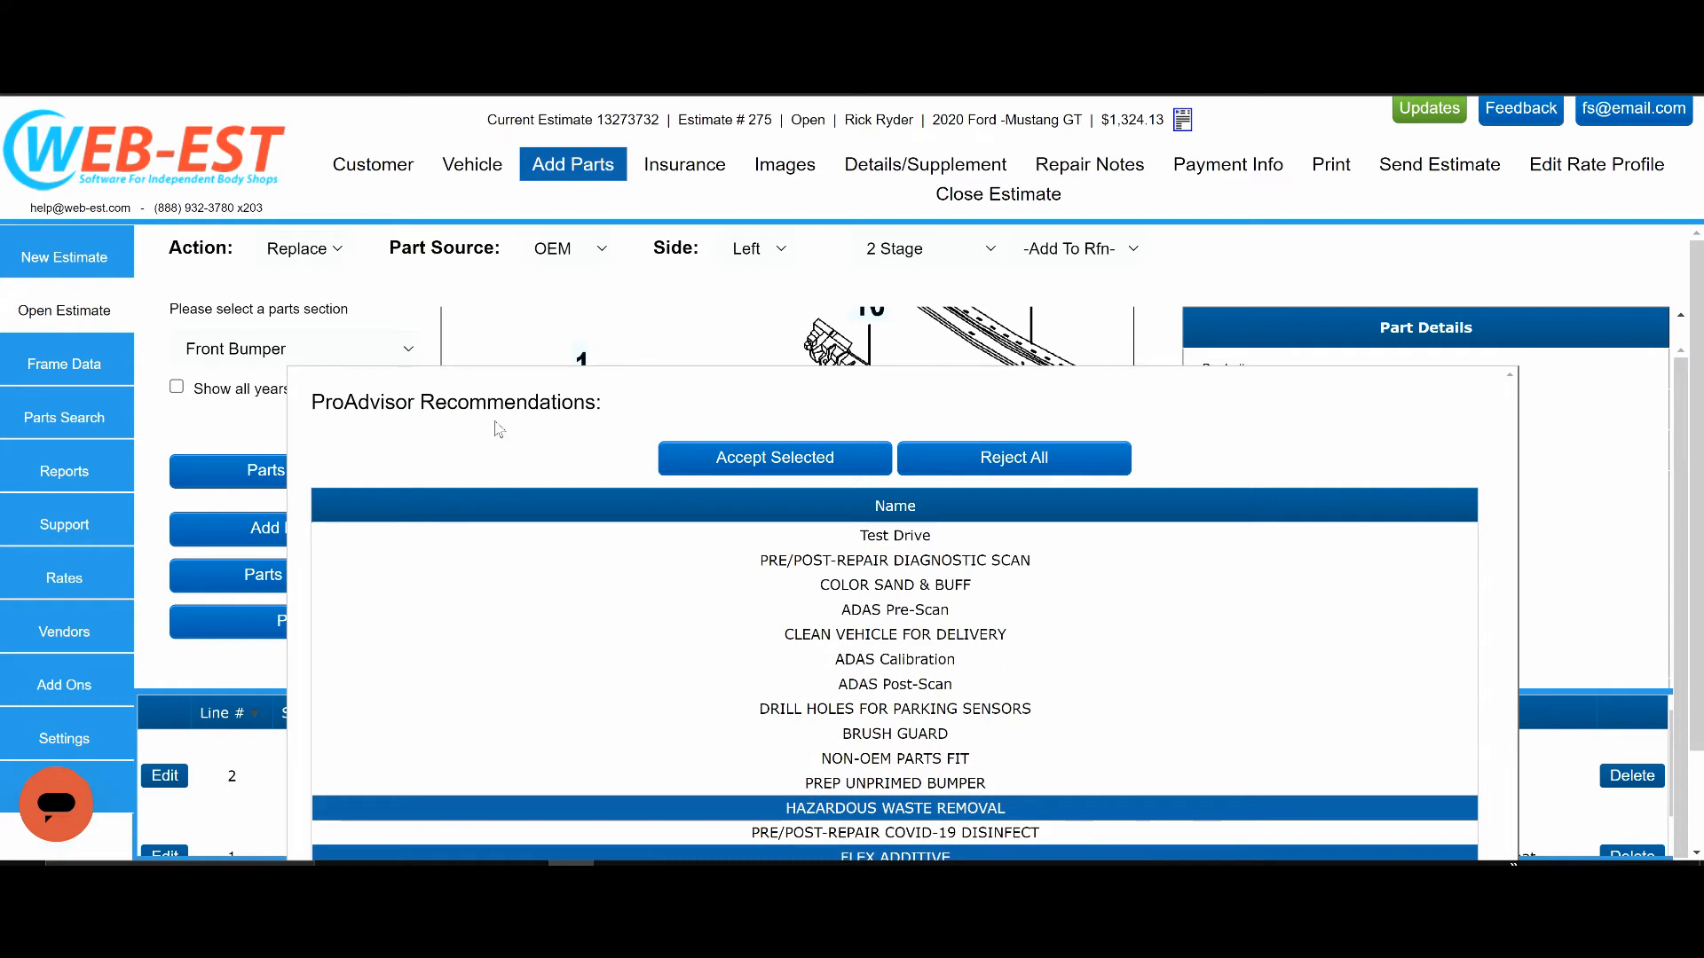
# Include Clean Vehicle for Delivery with the preselected bumper recommendations and accept the selection.
pyautogui.scroll(-1, 500, 540)
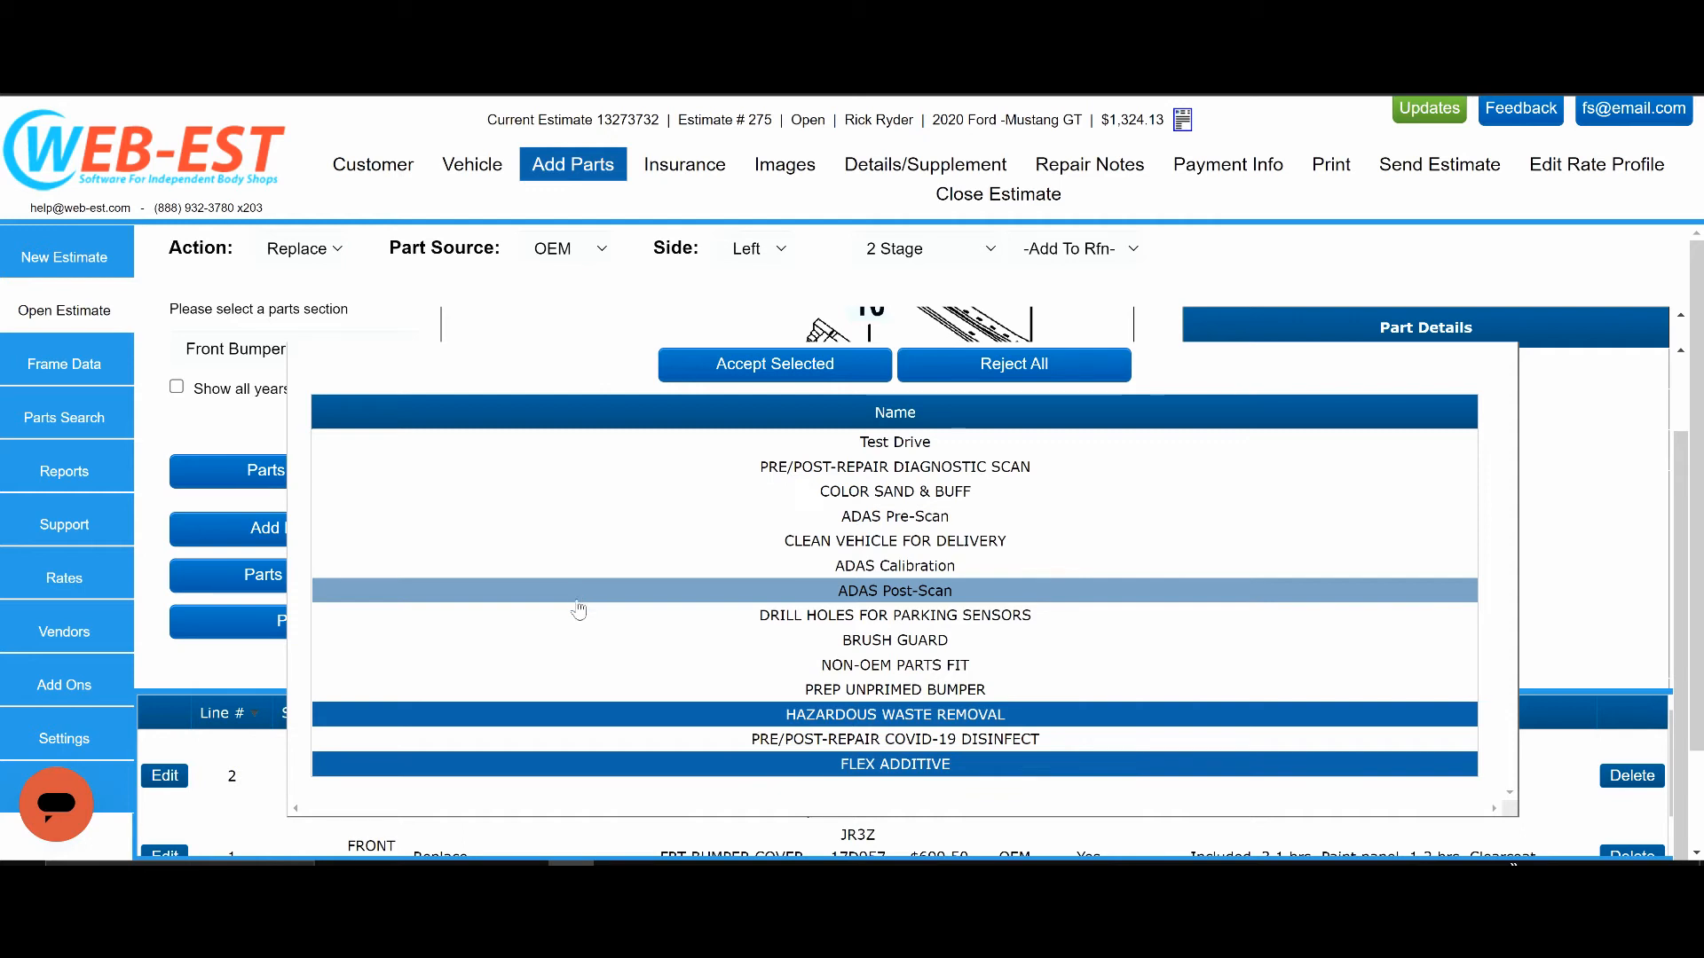
pyautogui.click(877, 543)
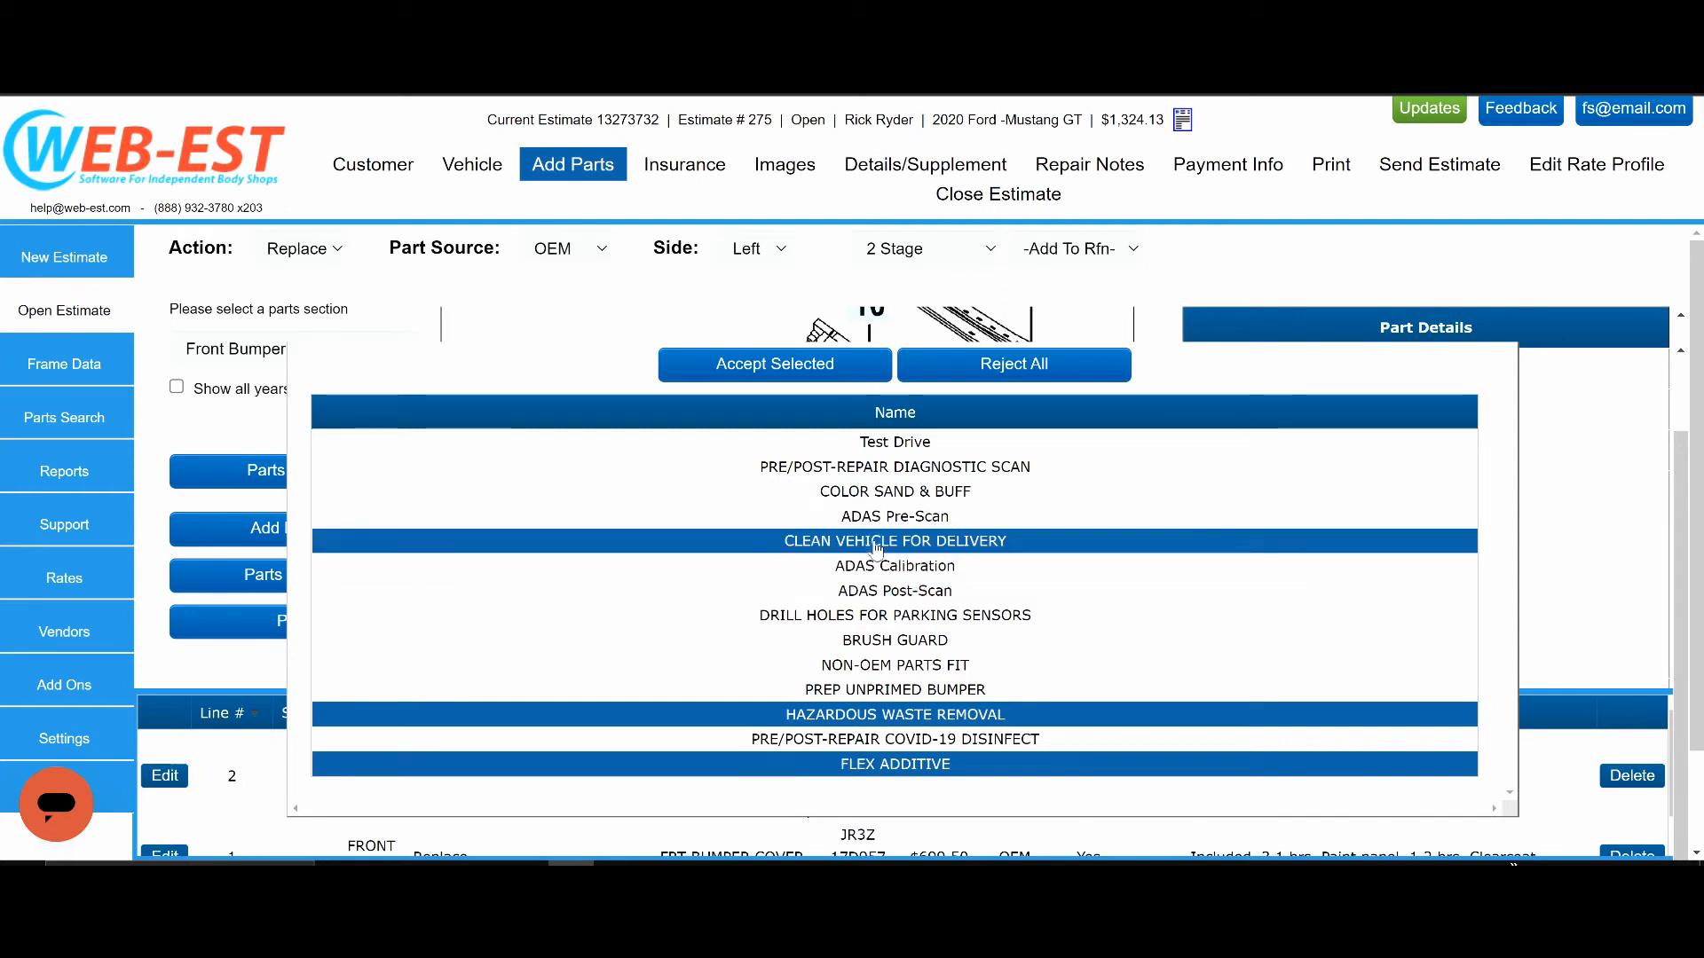
pyautogui.click(772, 375)
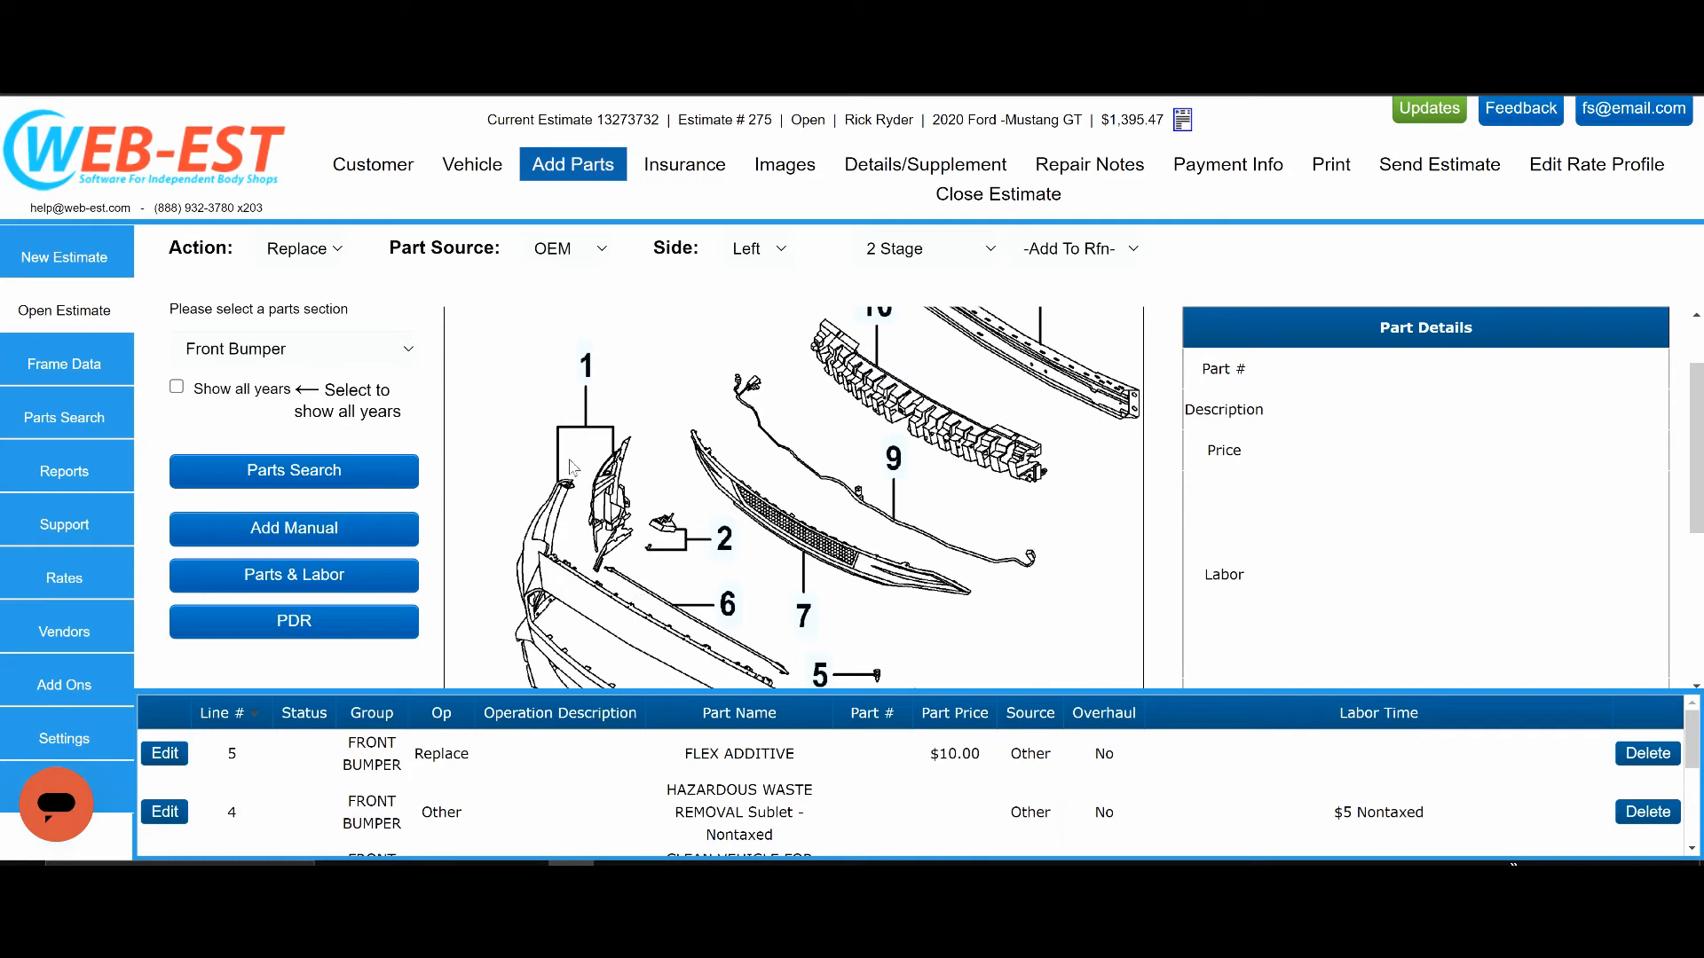
# Switch to the Front Fender \ Sheet Metal parts section and look over its diagram.
pyautogui.click(366, 351)
pyautogui.scroll(-6, 319, 619)
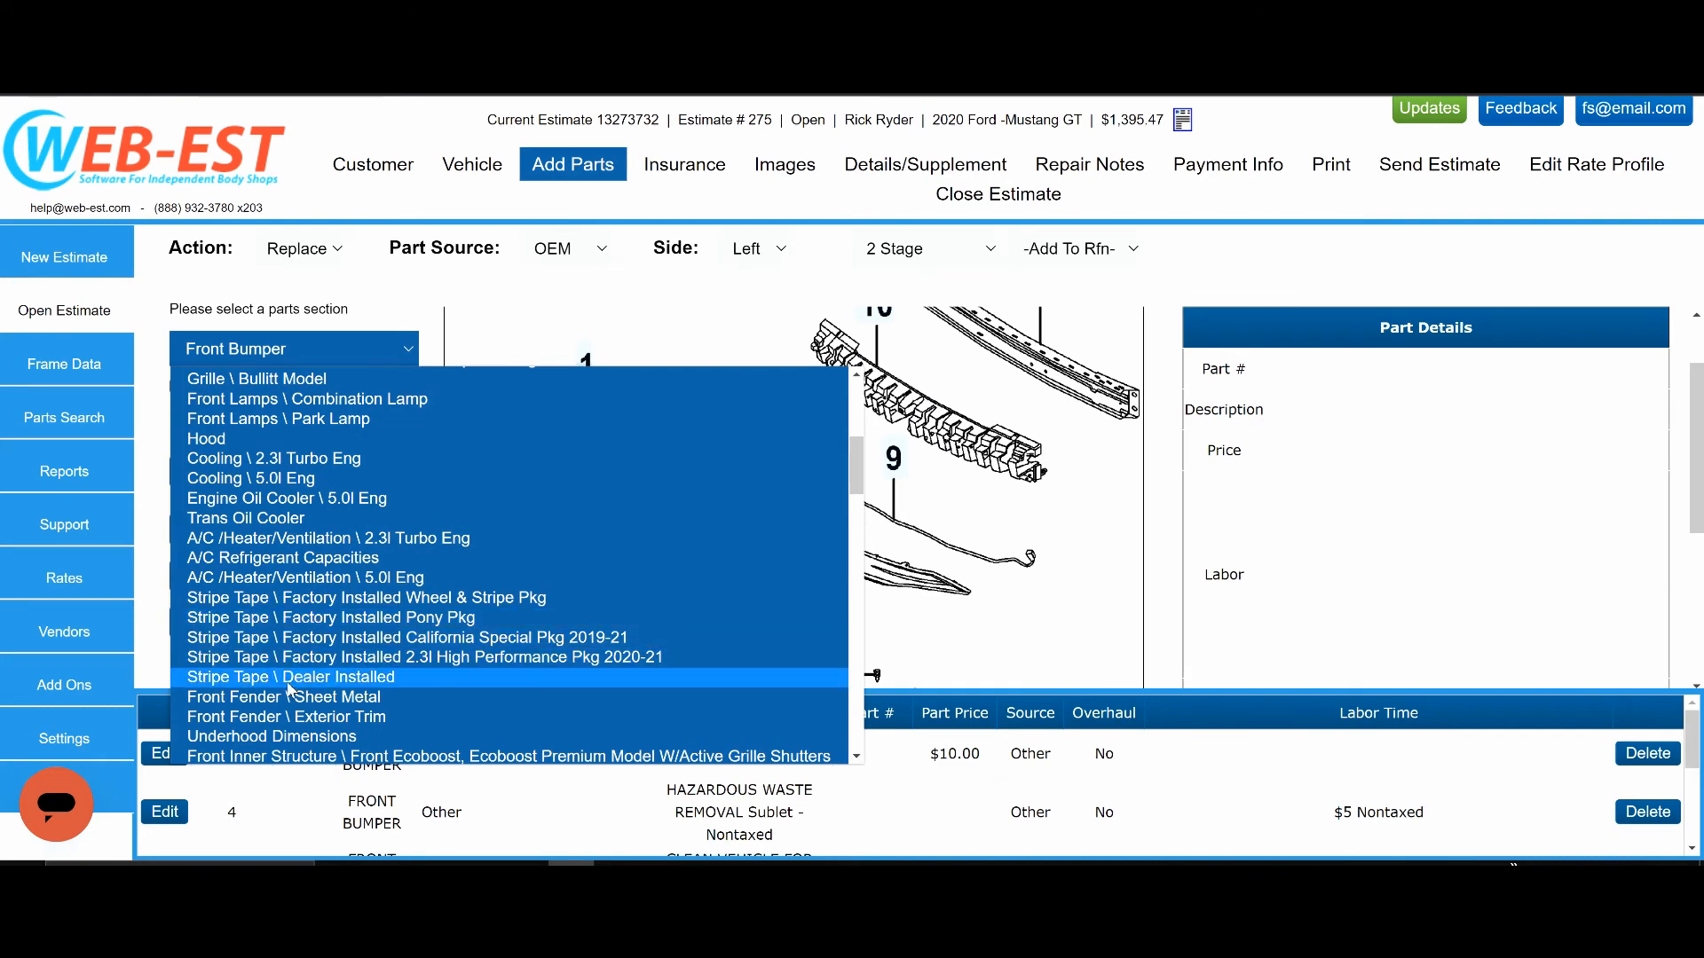
pyautogui.click(312, 700)
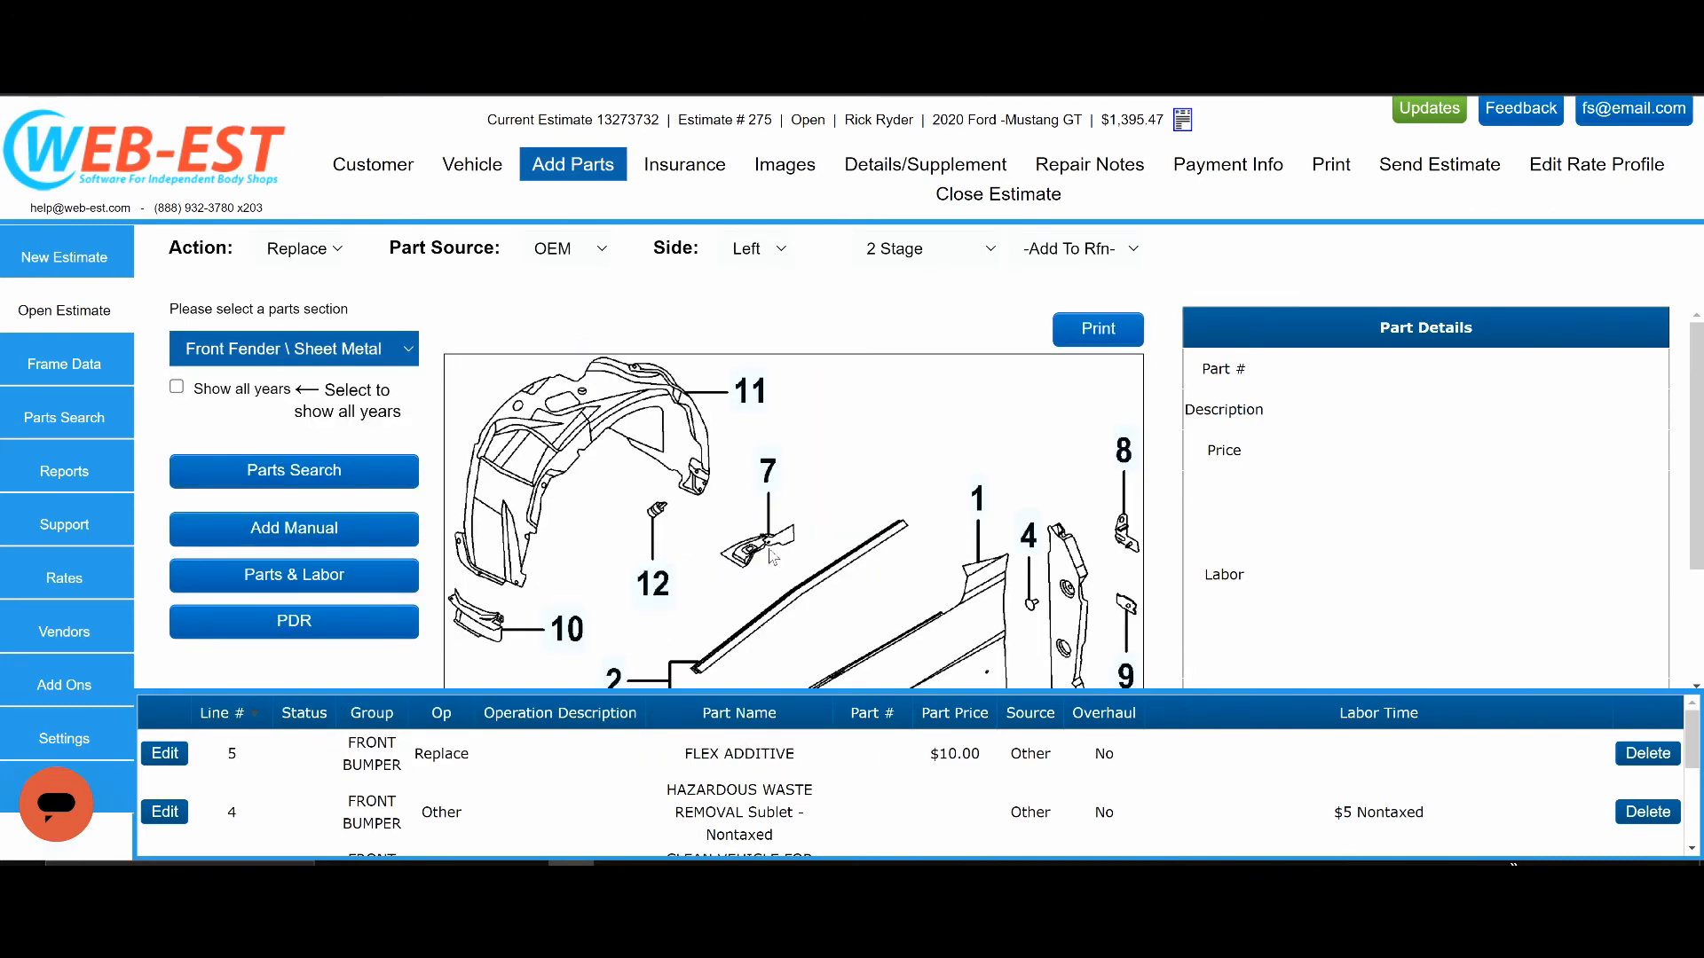
pyautogui.scroll(-2, 772, 557)
pyautogui.scroll(2, 771, 556)
# Set the action to Repair and choose the left aluminium fender panel listed for the GT Model (2018-2022).
pyautogui.click(333, 249)
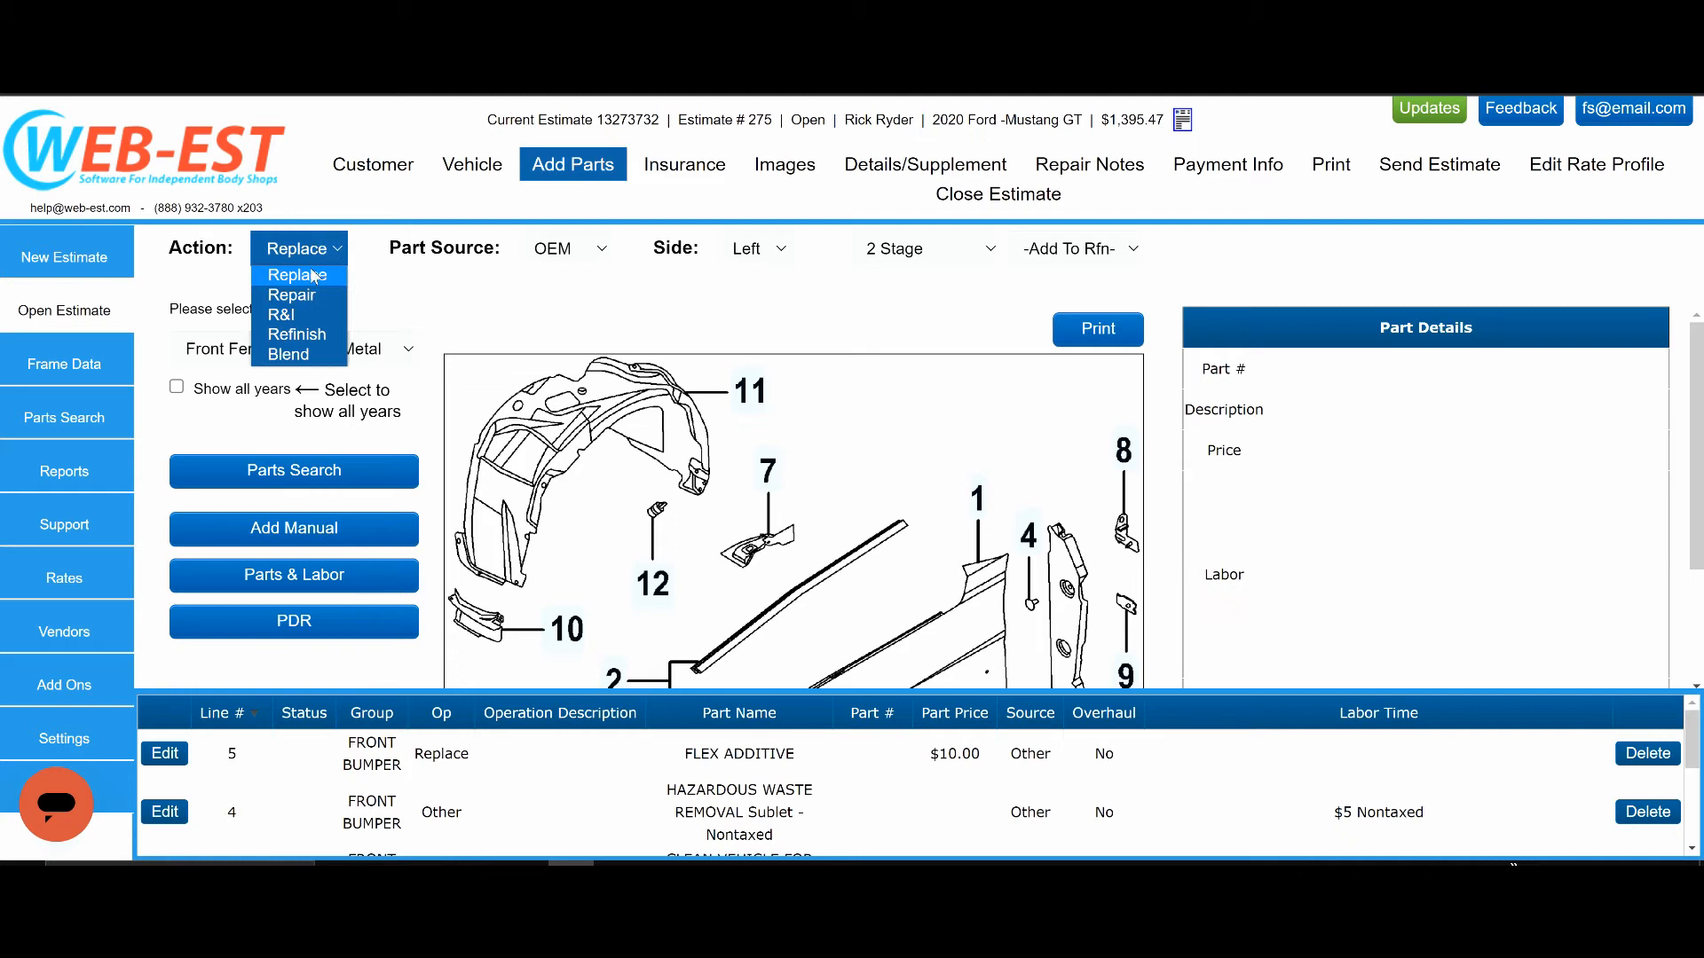
pyautogui.click(289, 299)
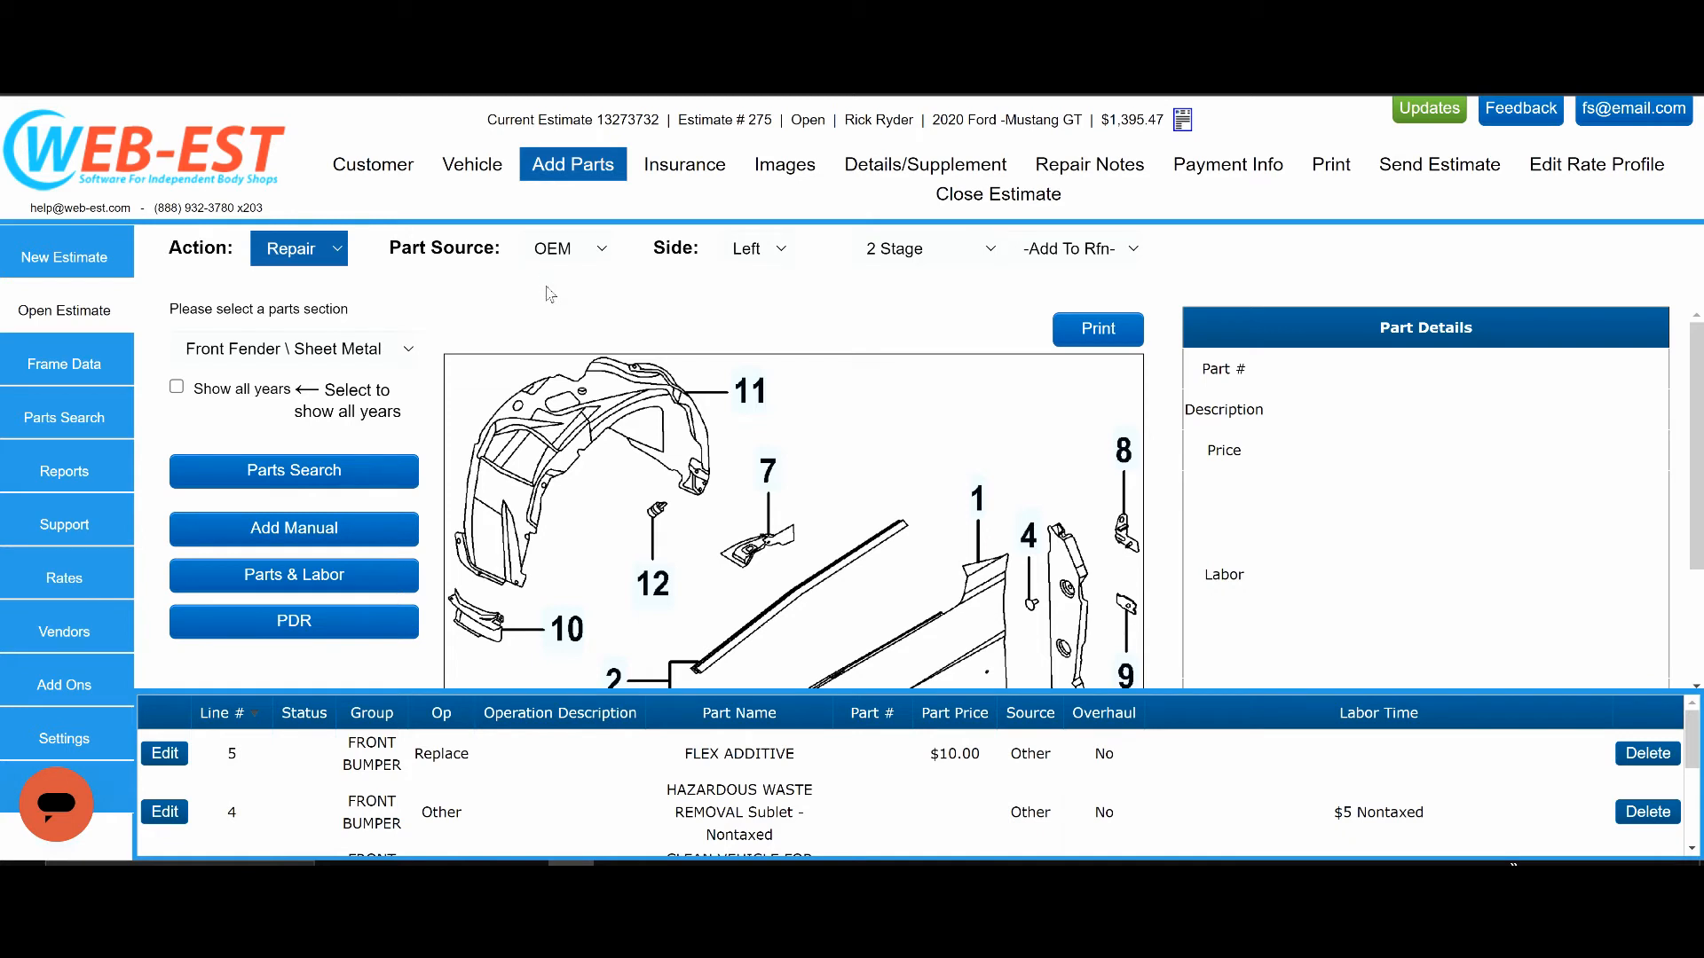
pyautogui.scroll(-1, 818, 460)
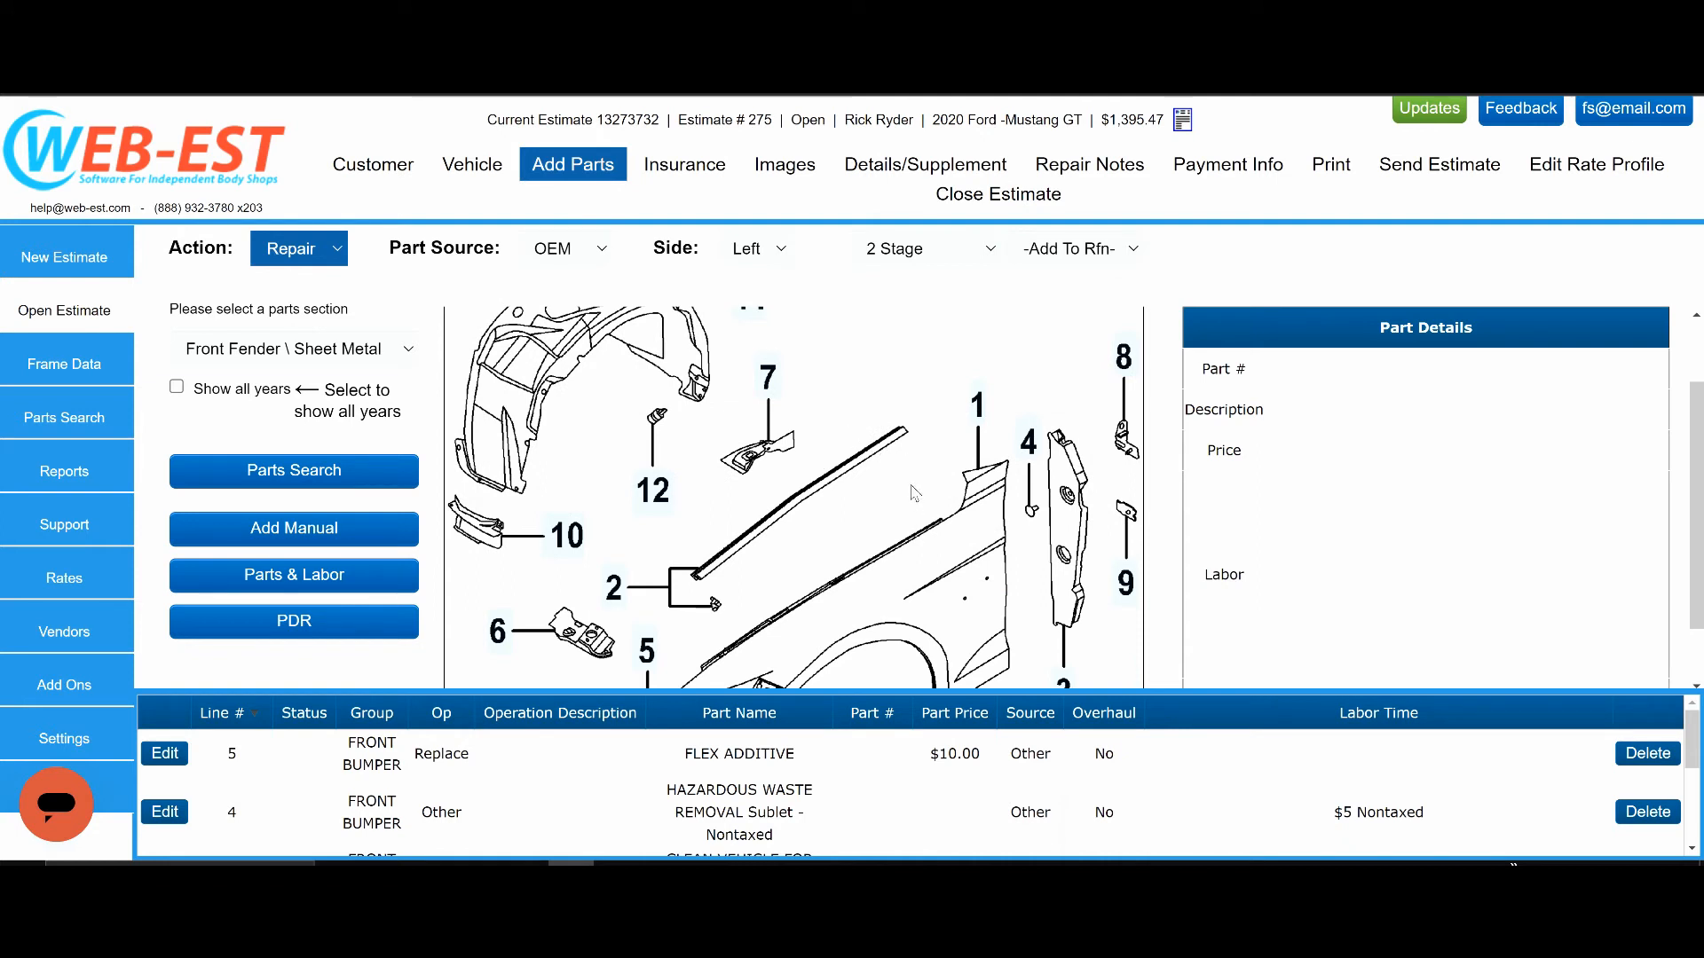
pyautogui.moveTo(976, 417)
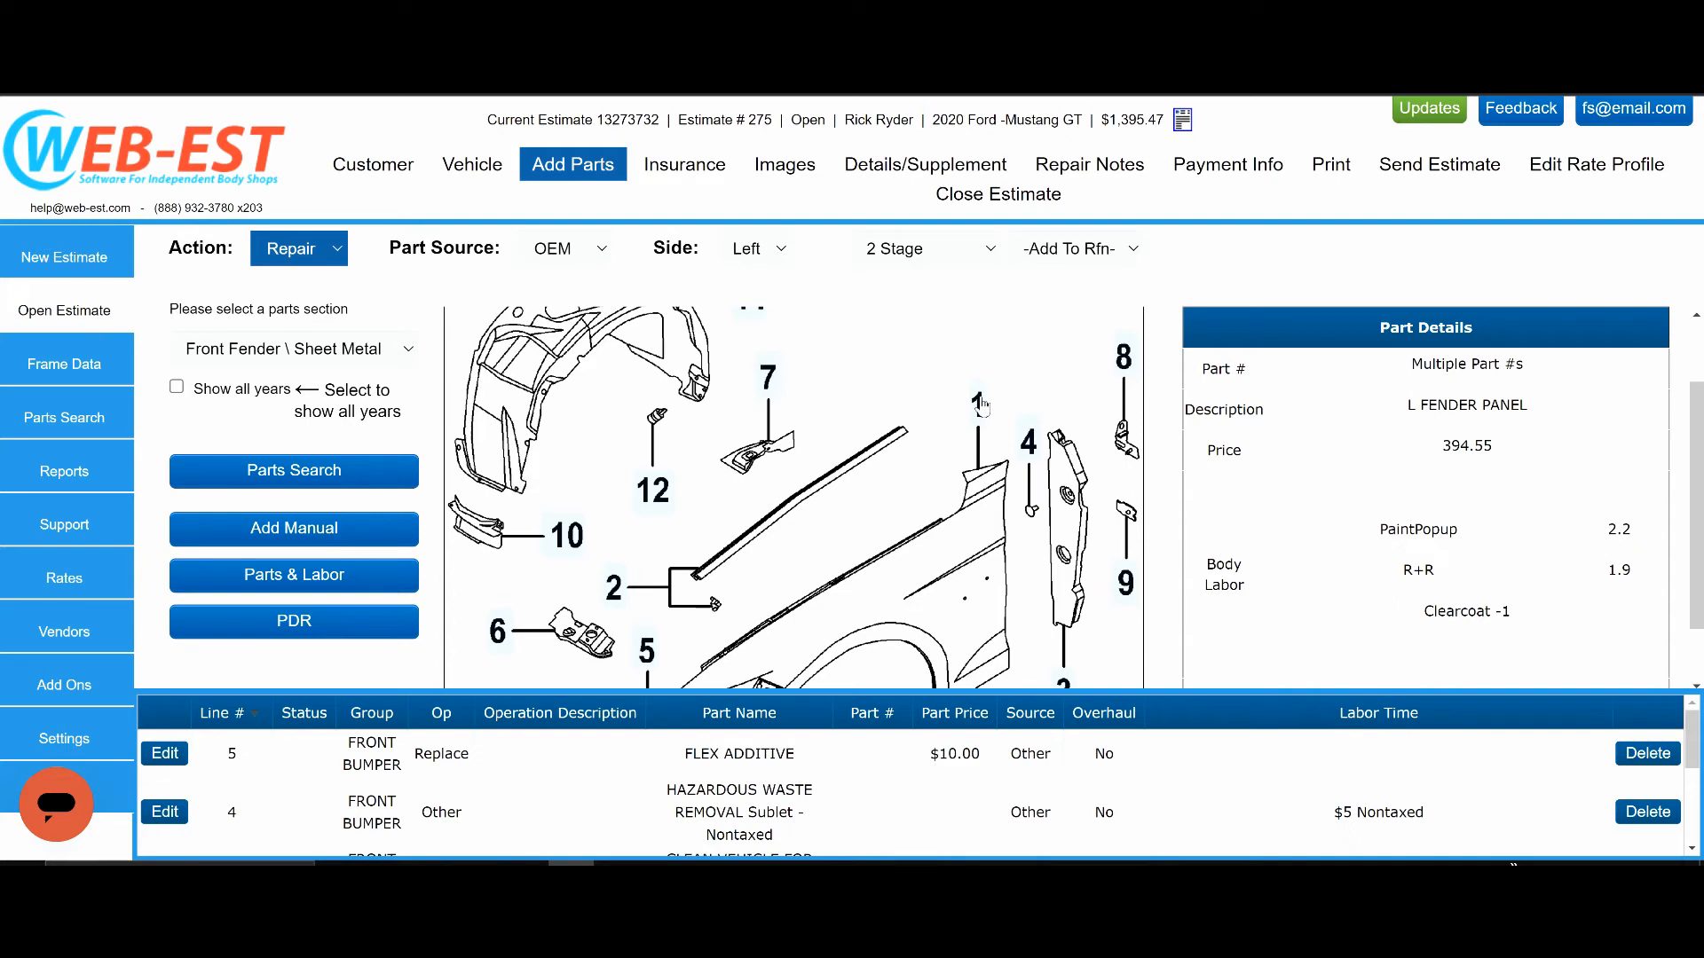
pyautogui.click(979, 403)
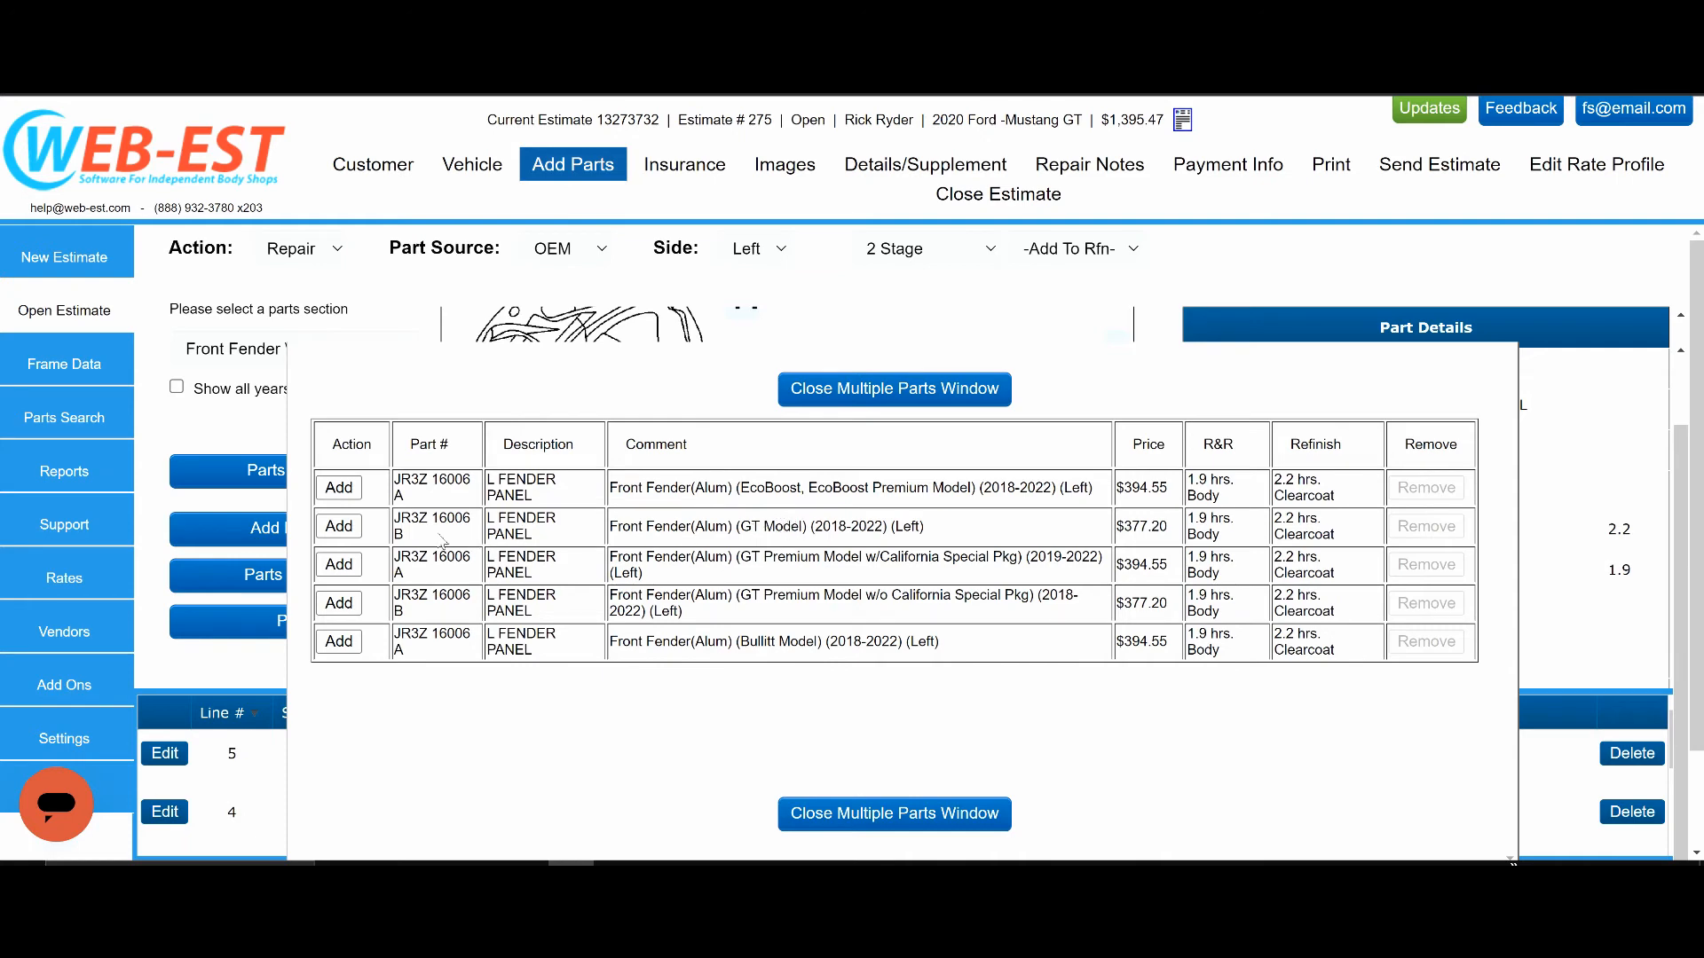
pyautogui.click(341, 529)
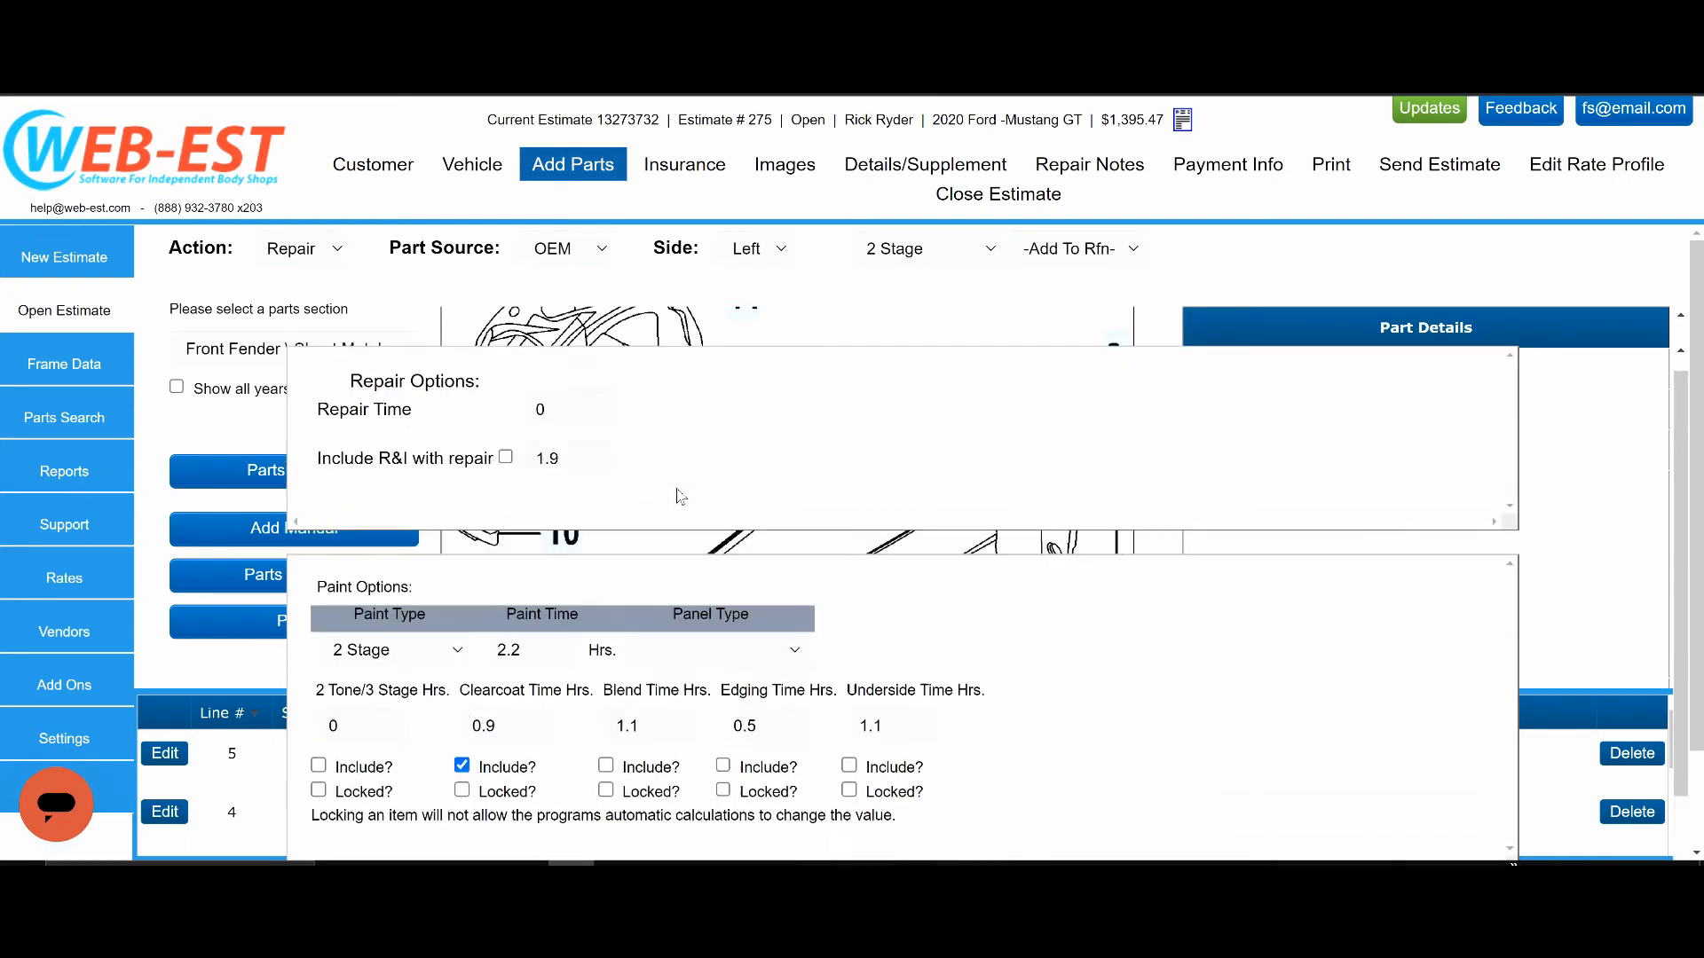
# Set the fender's repair time to 2 hours, include the edging time, and add the repair to the estimate.
pyautogui.doubleClick(556, 430)
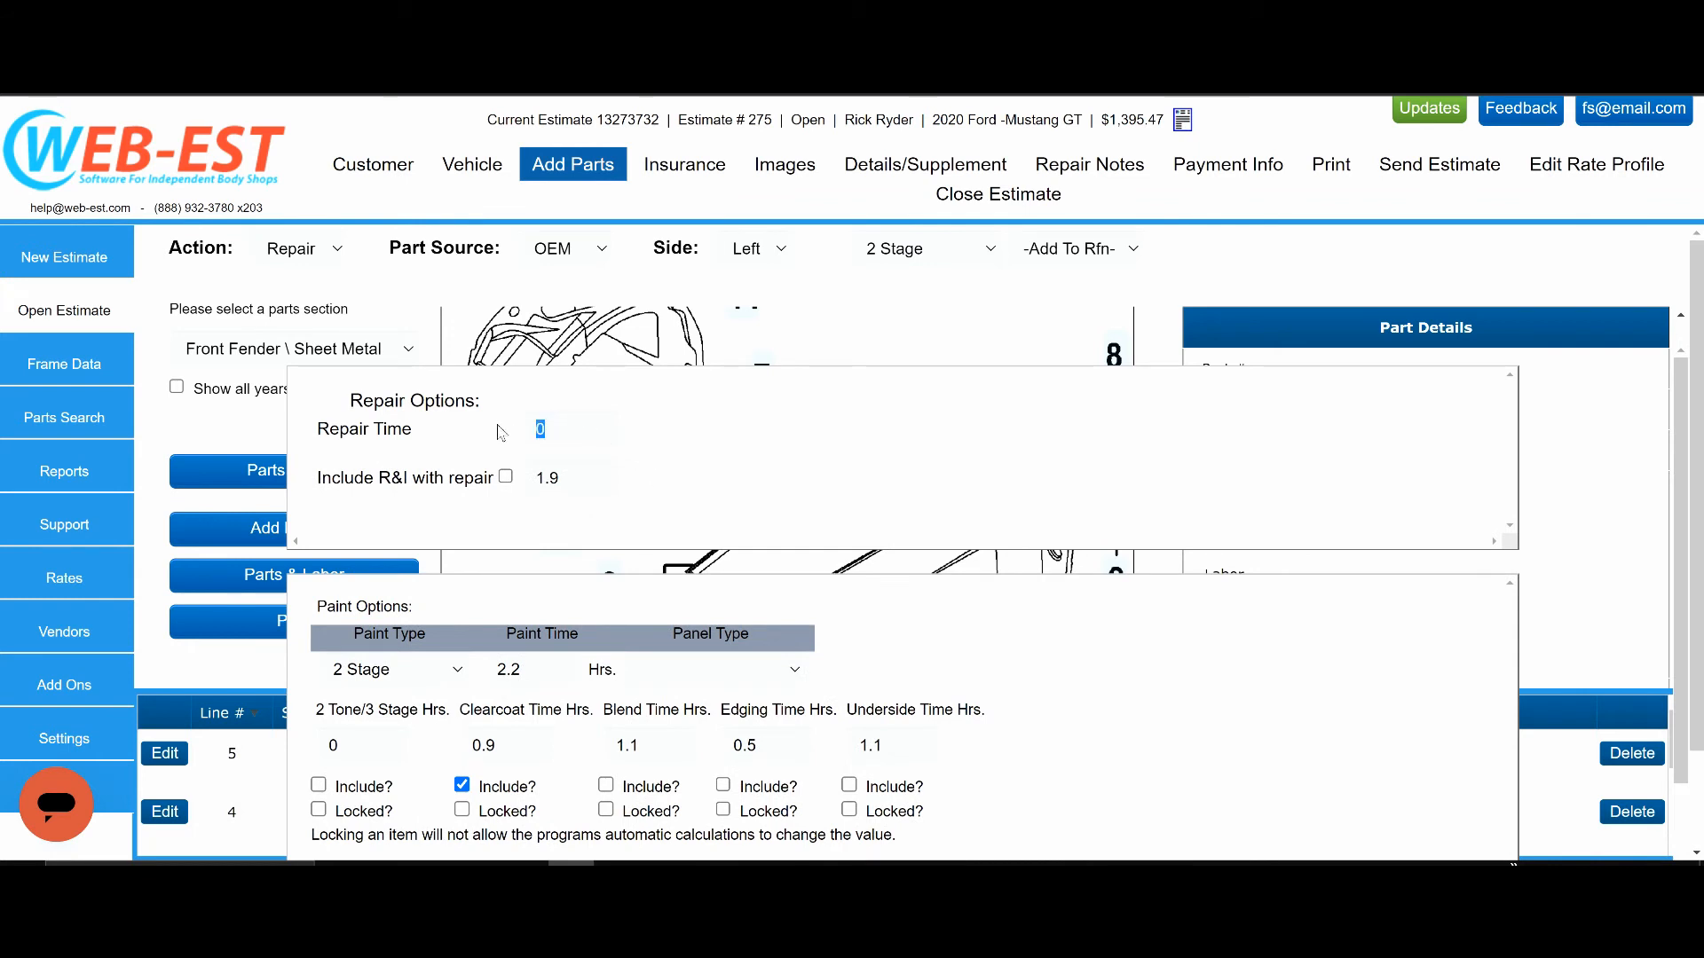
pyautogui.write('2')
pyautogui.scroll(-2, 459, 661)
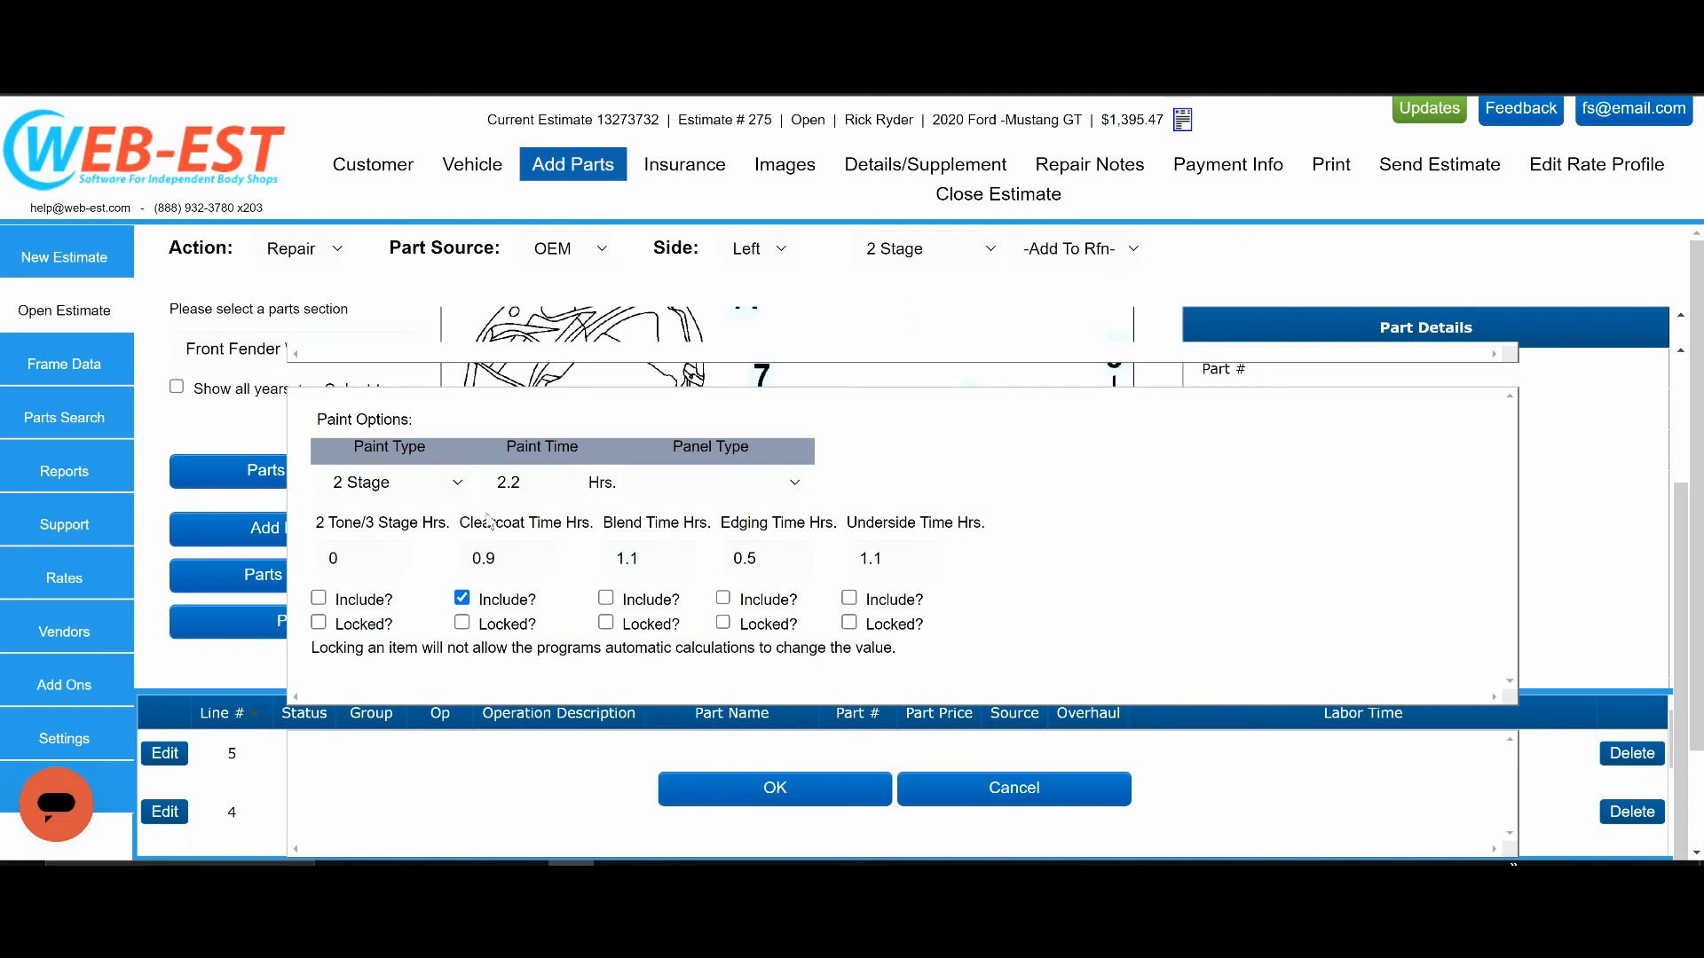
pyautogui.click(723, 599)
pyautogui.click(775, 790)
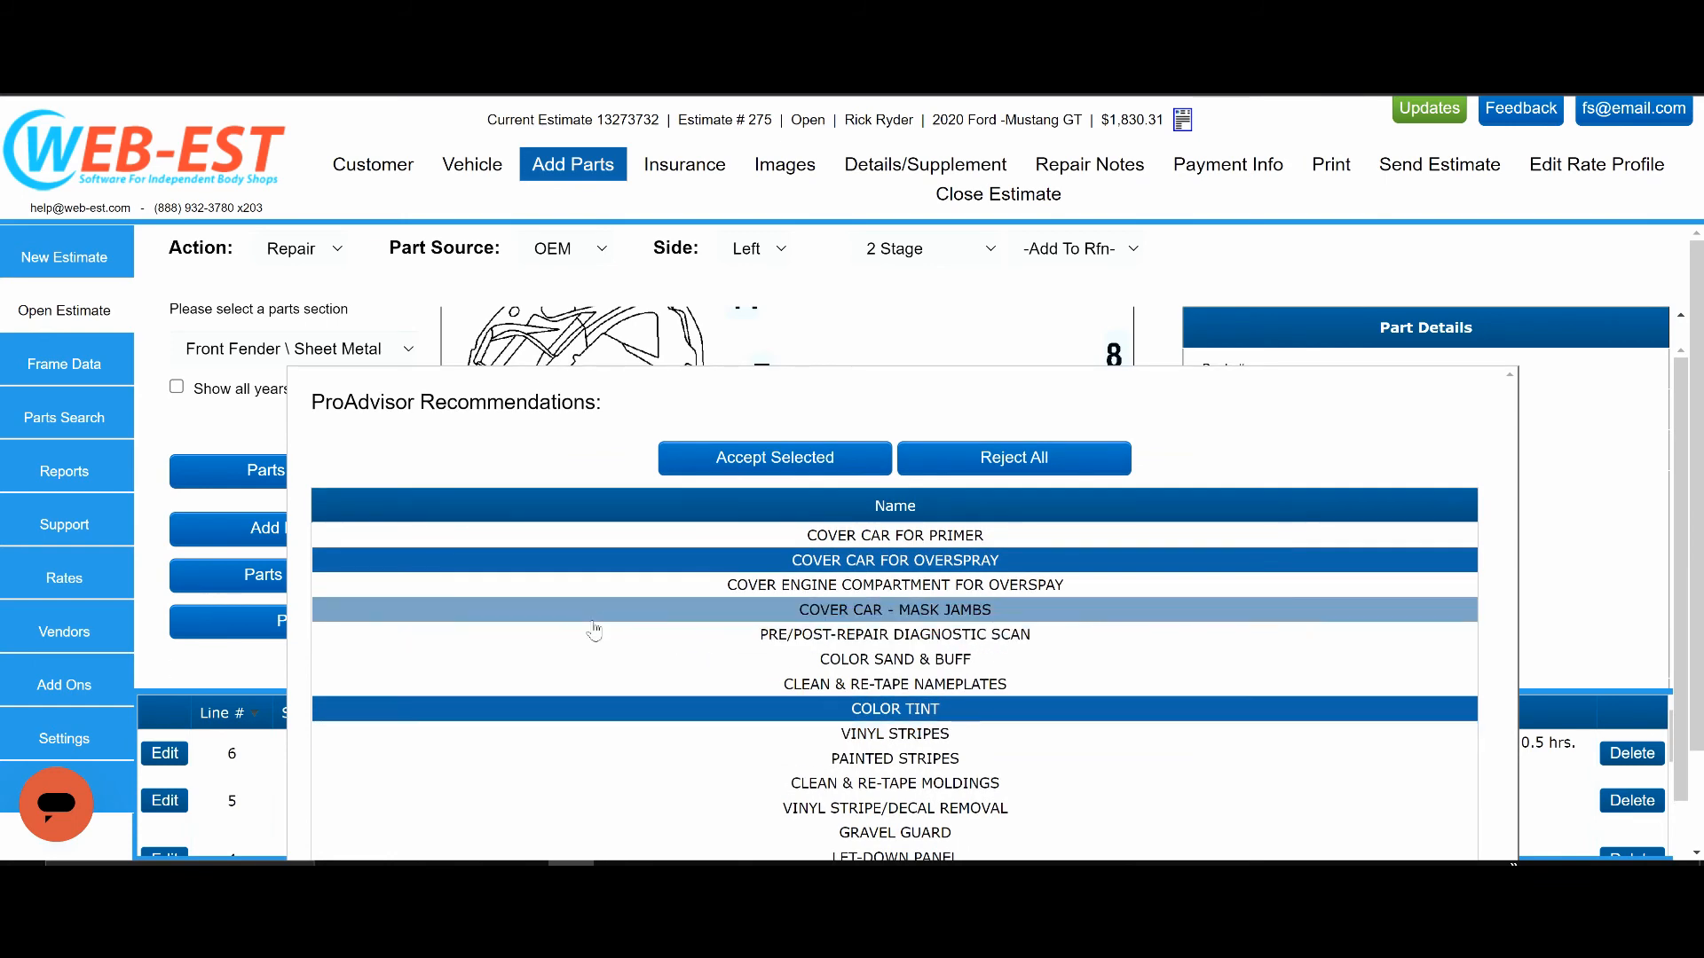
# Include Color Sand & Buff with the preselected fender recommendations, accept them, and review the added estimate lines.
pyautogui.scroll(-2, 643, 654)
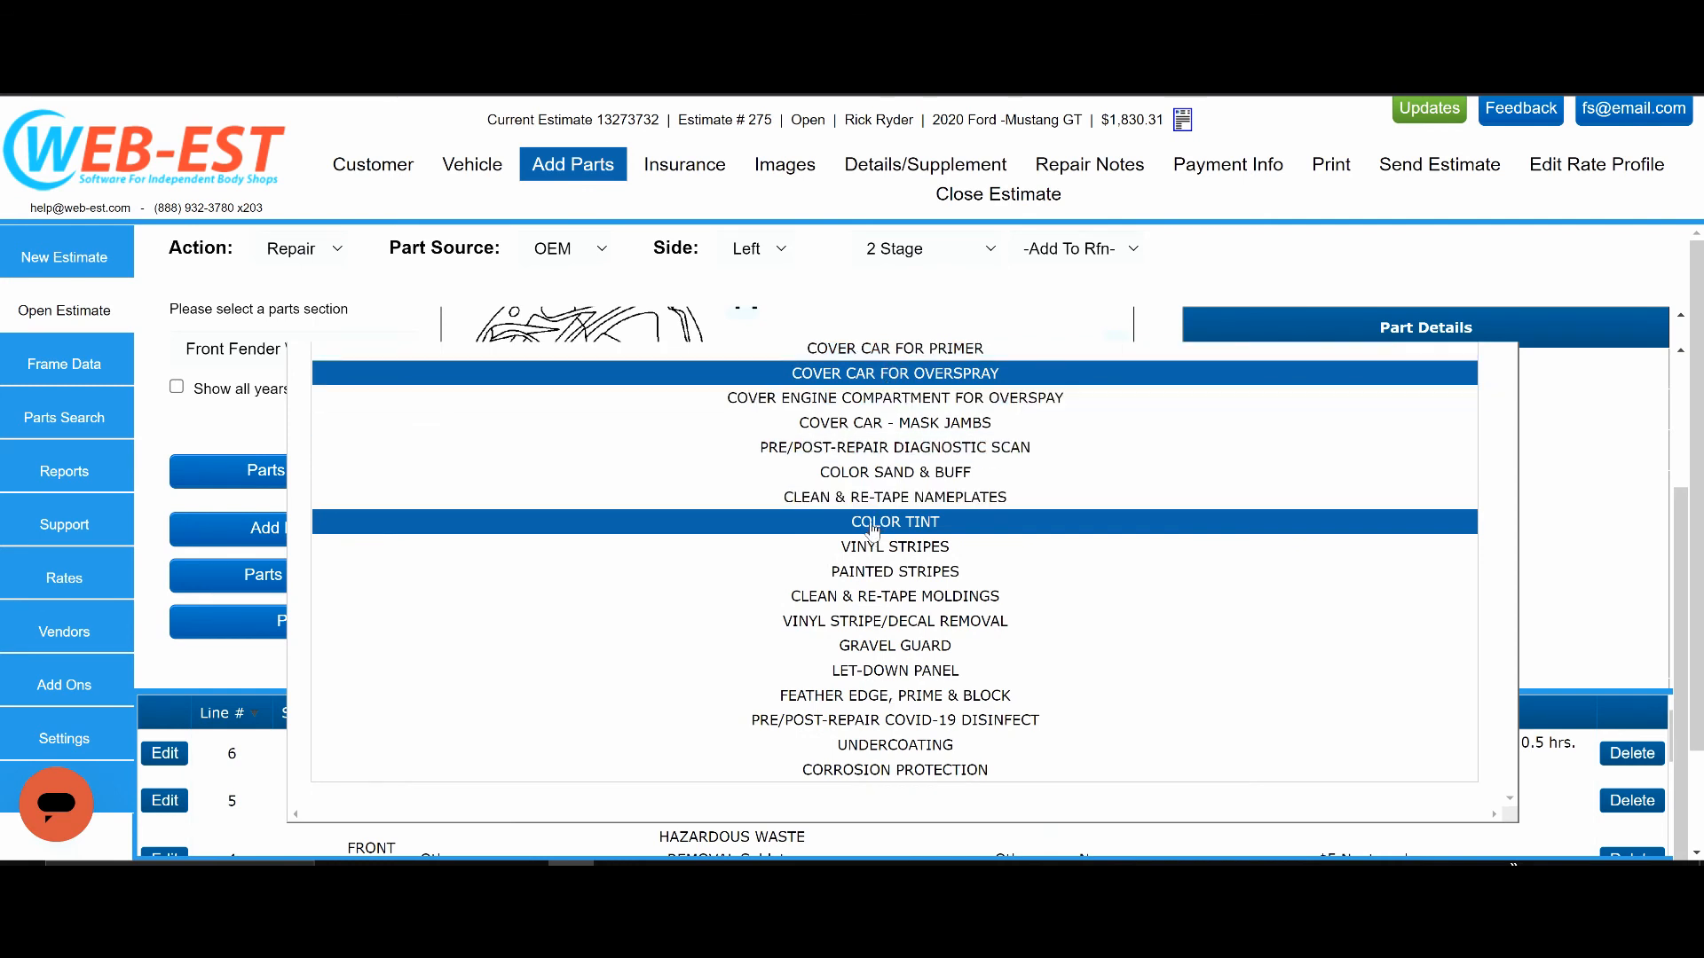
pyautogui.click(887, 478)
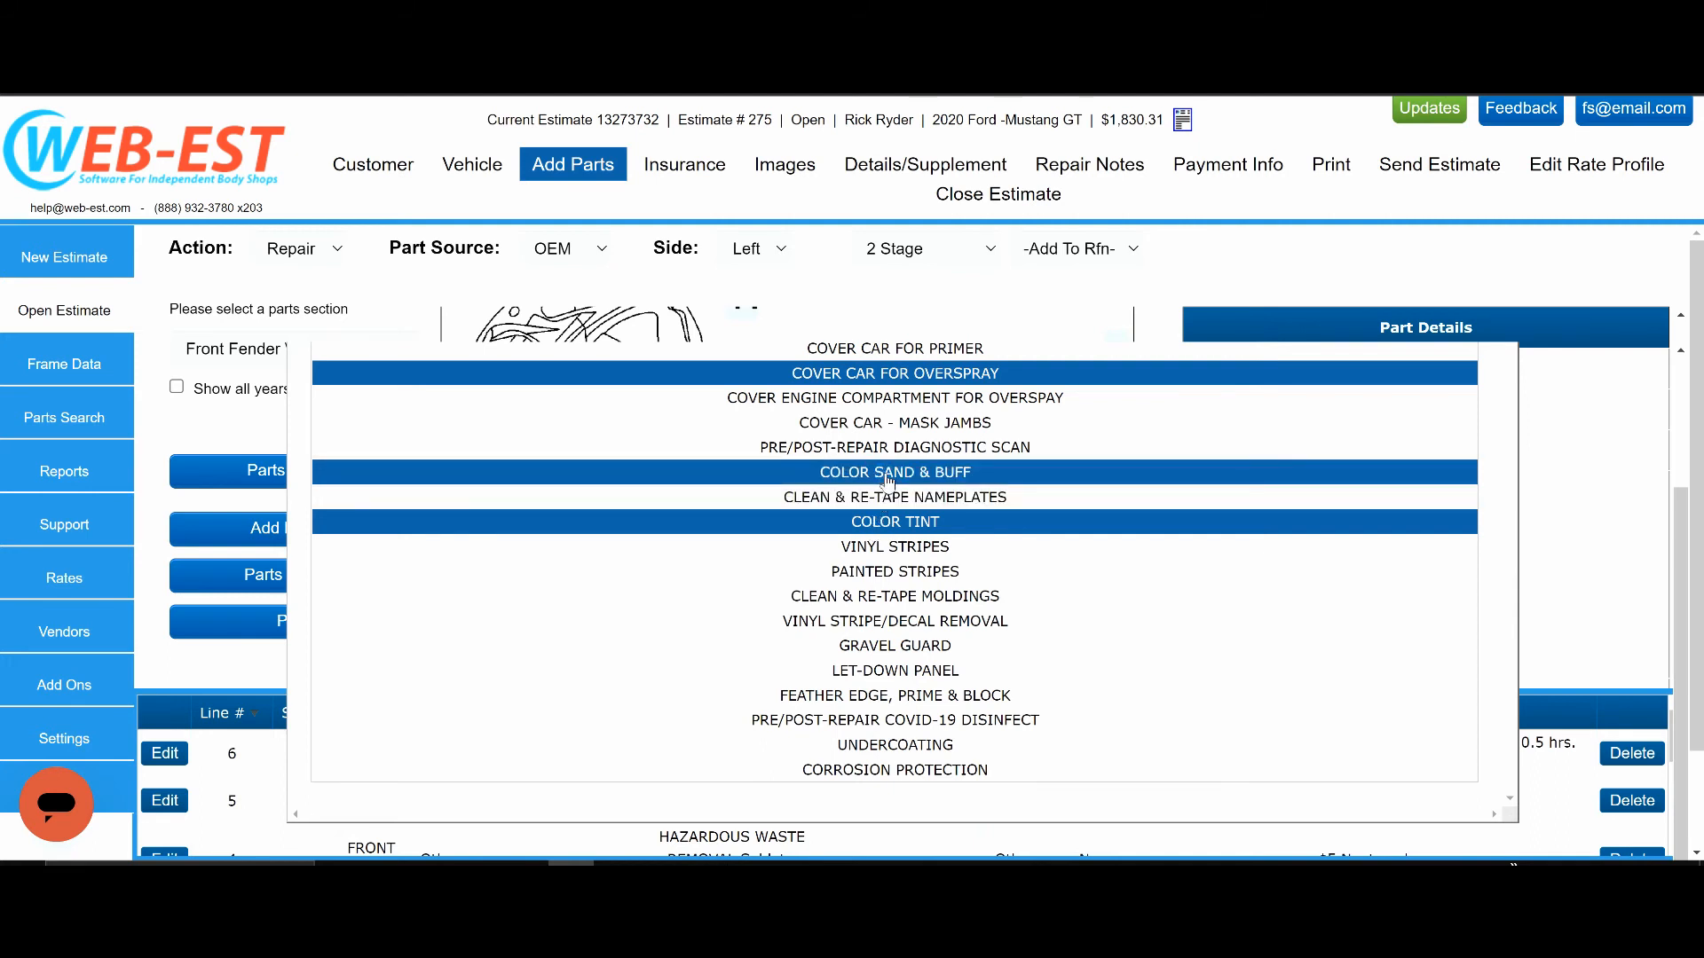
pyautogui.scroll(3, 635, 575)
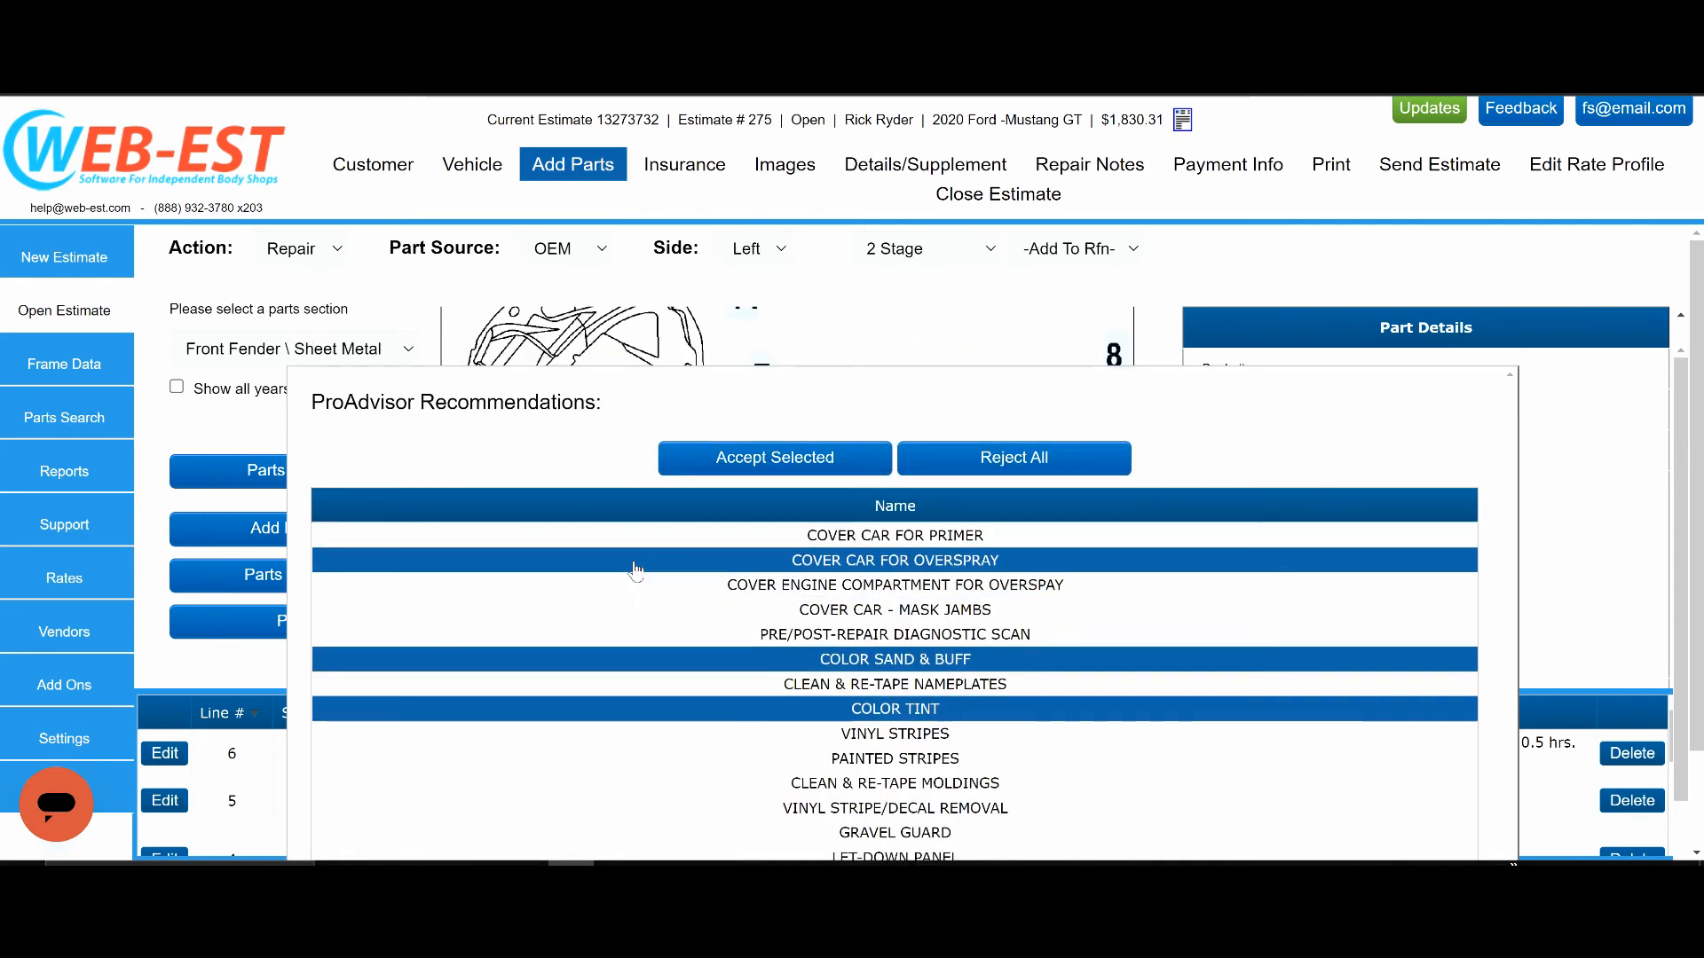
pyautogui.click(750, 461)
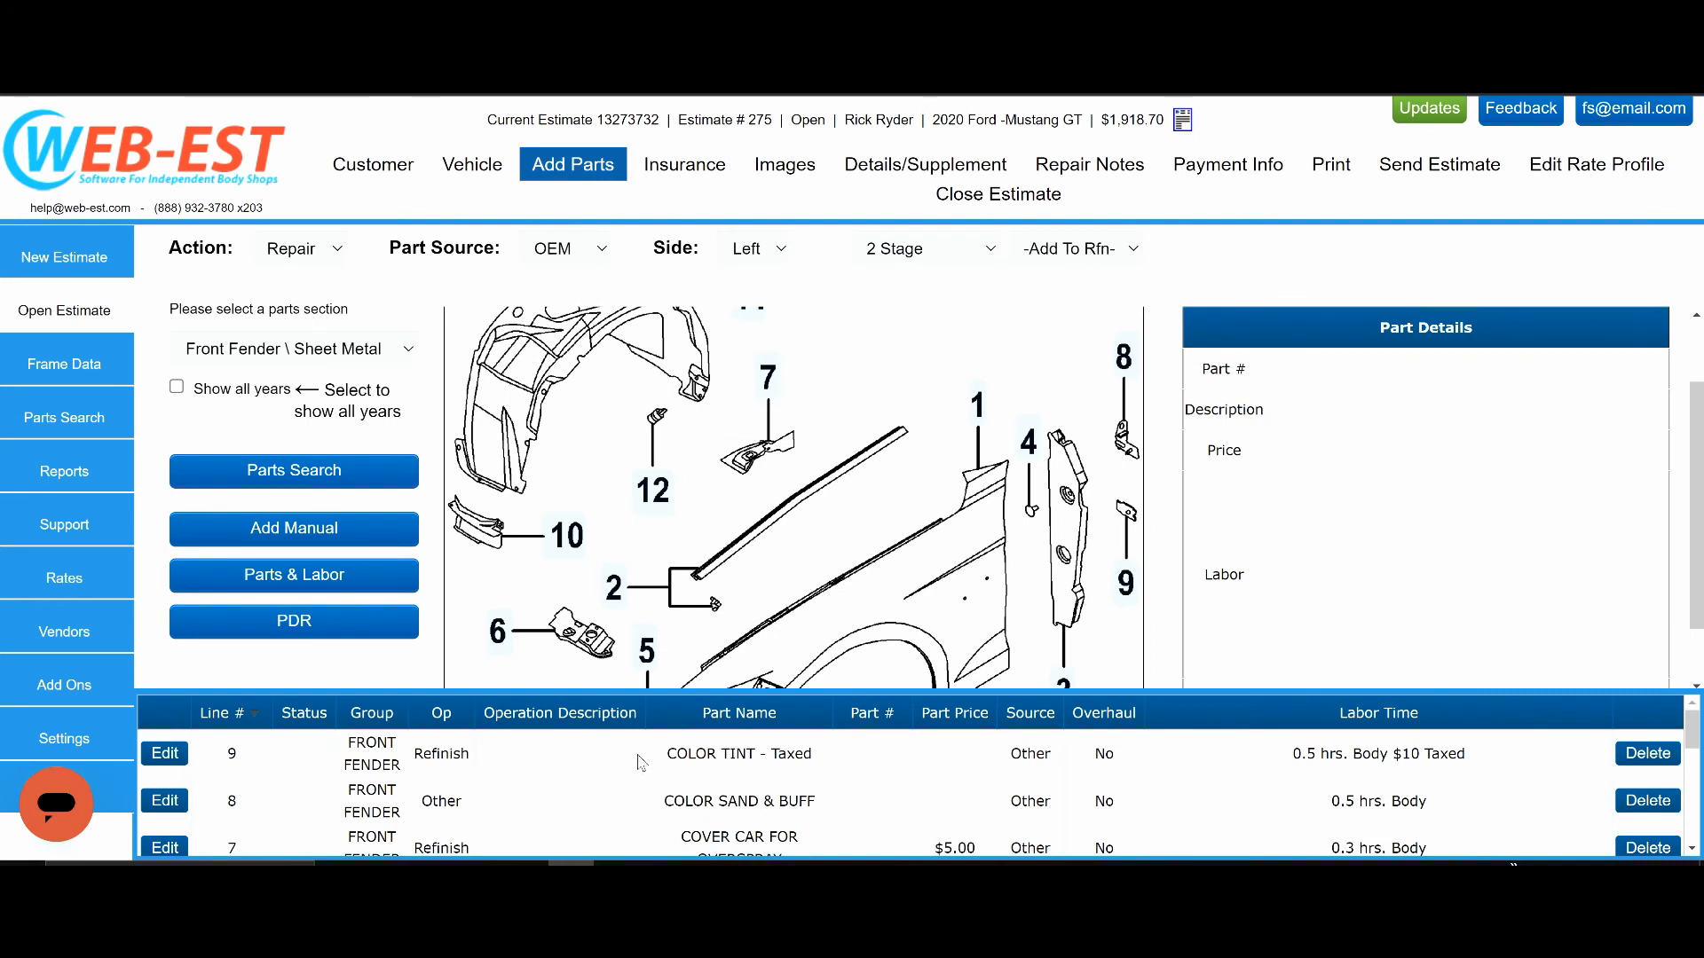
pyautogui.scroll(-1, 642, 765)
pyautogui.scroll(1, 641, 765)
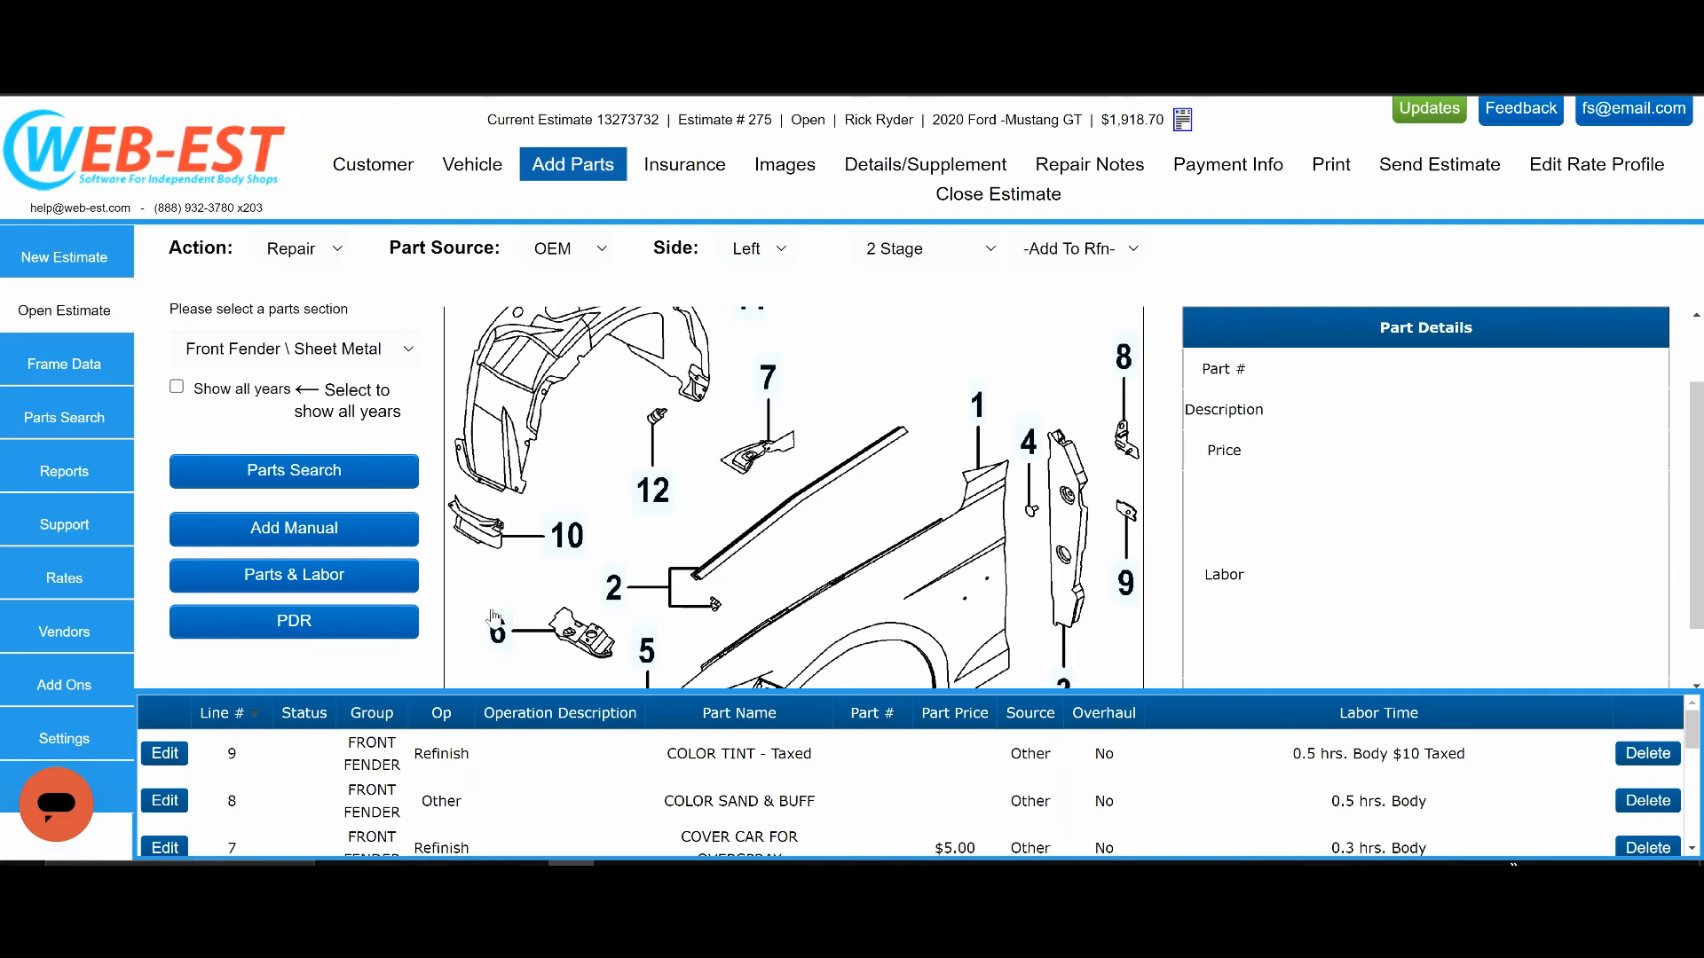
# Add the Two Wheel Alignment preset as a manual charge to the estimate.
pyautogui.click(296, 530)
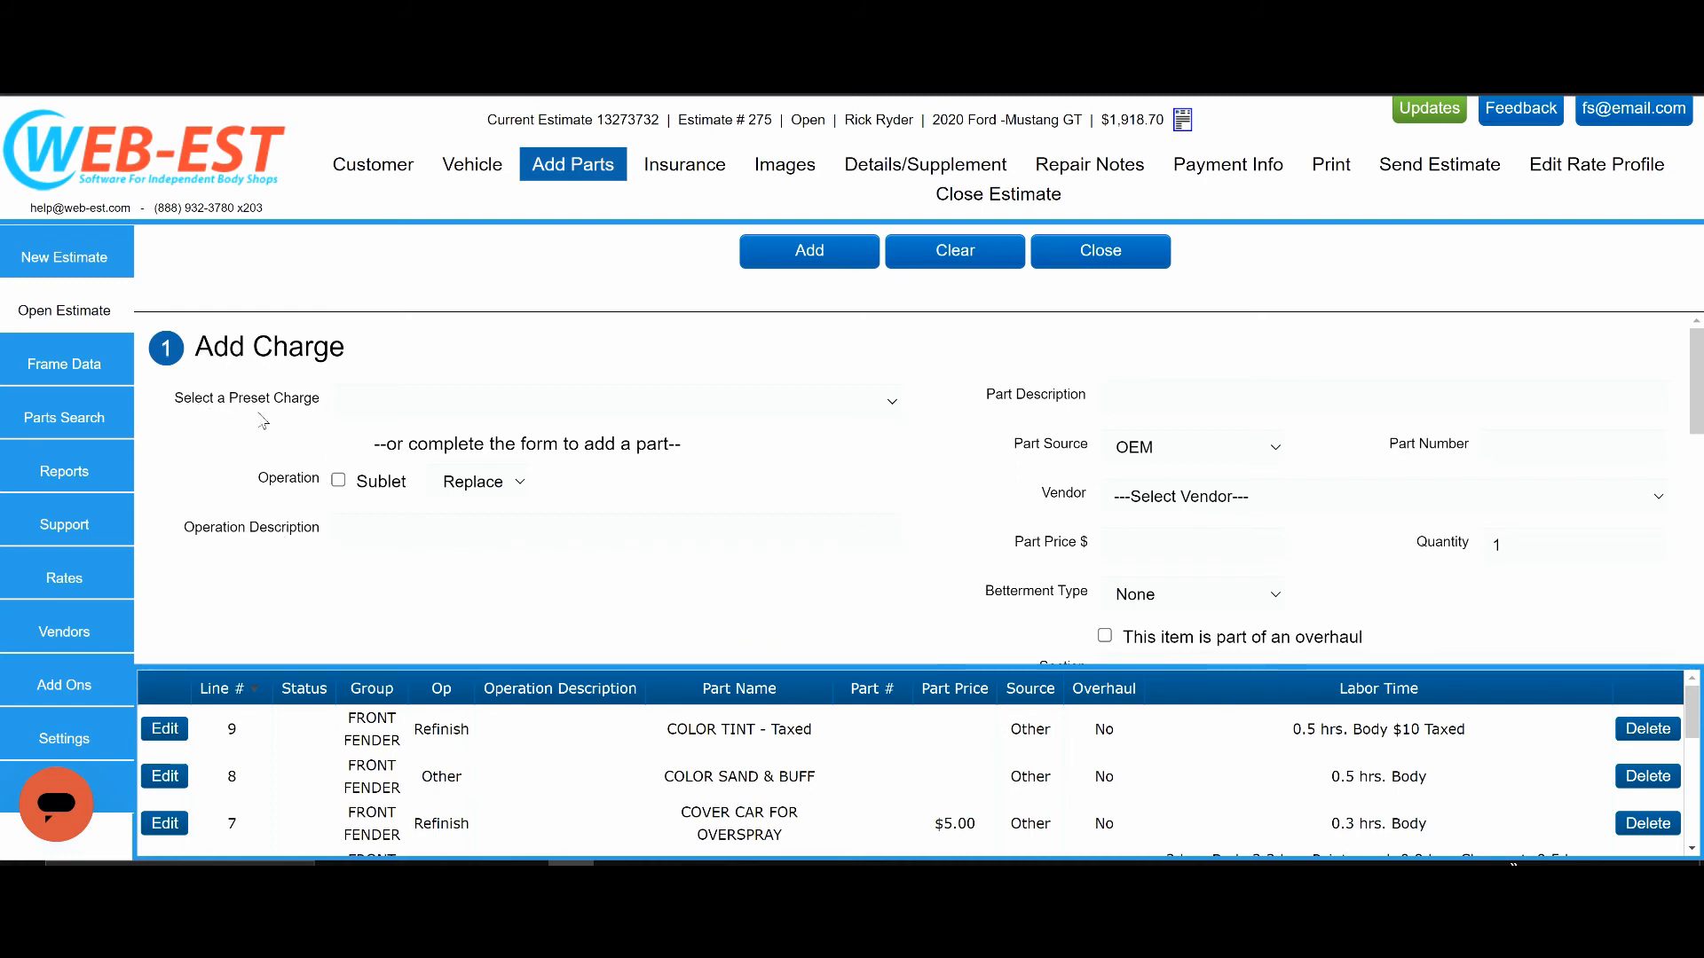
pyautogui.click(619, 408)
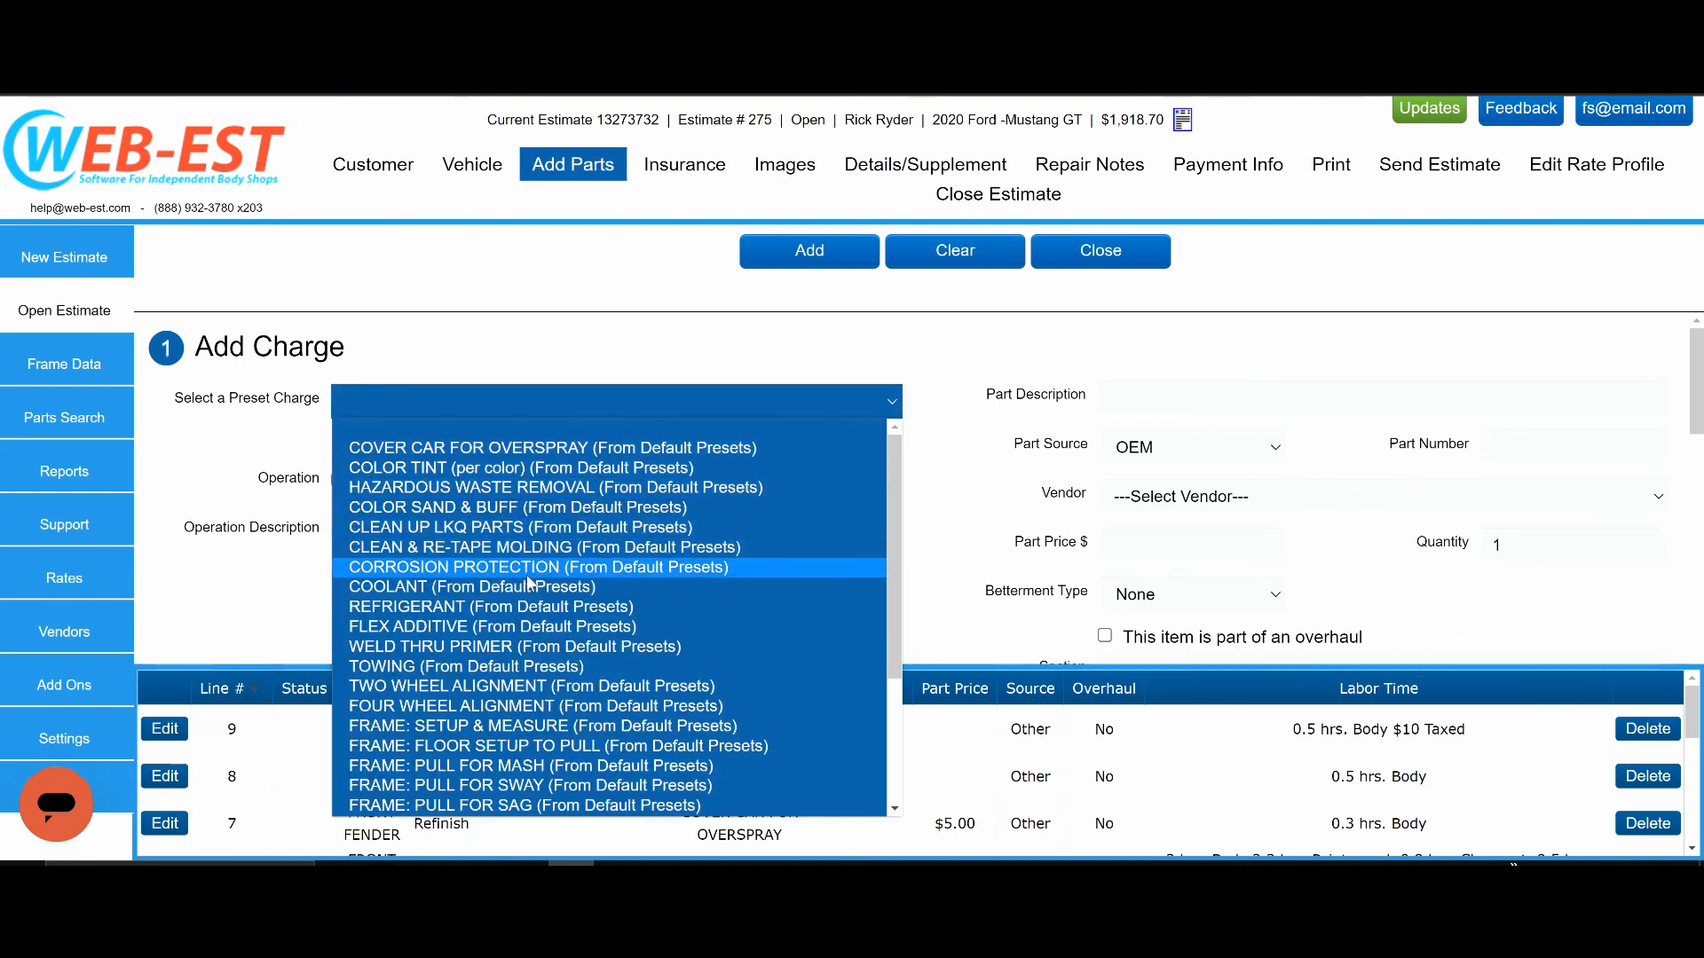
pyautogui.click(485, 695)
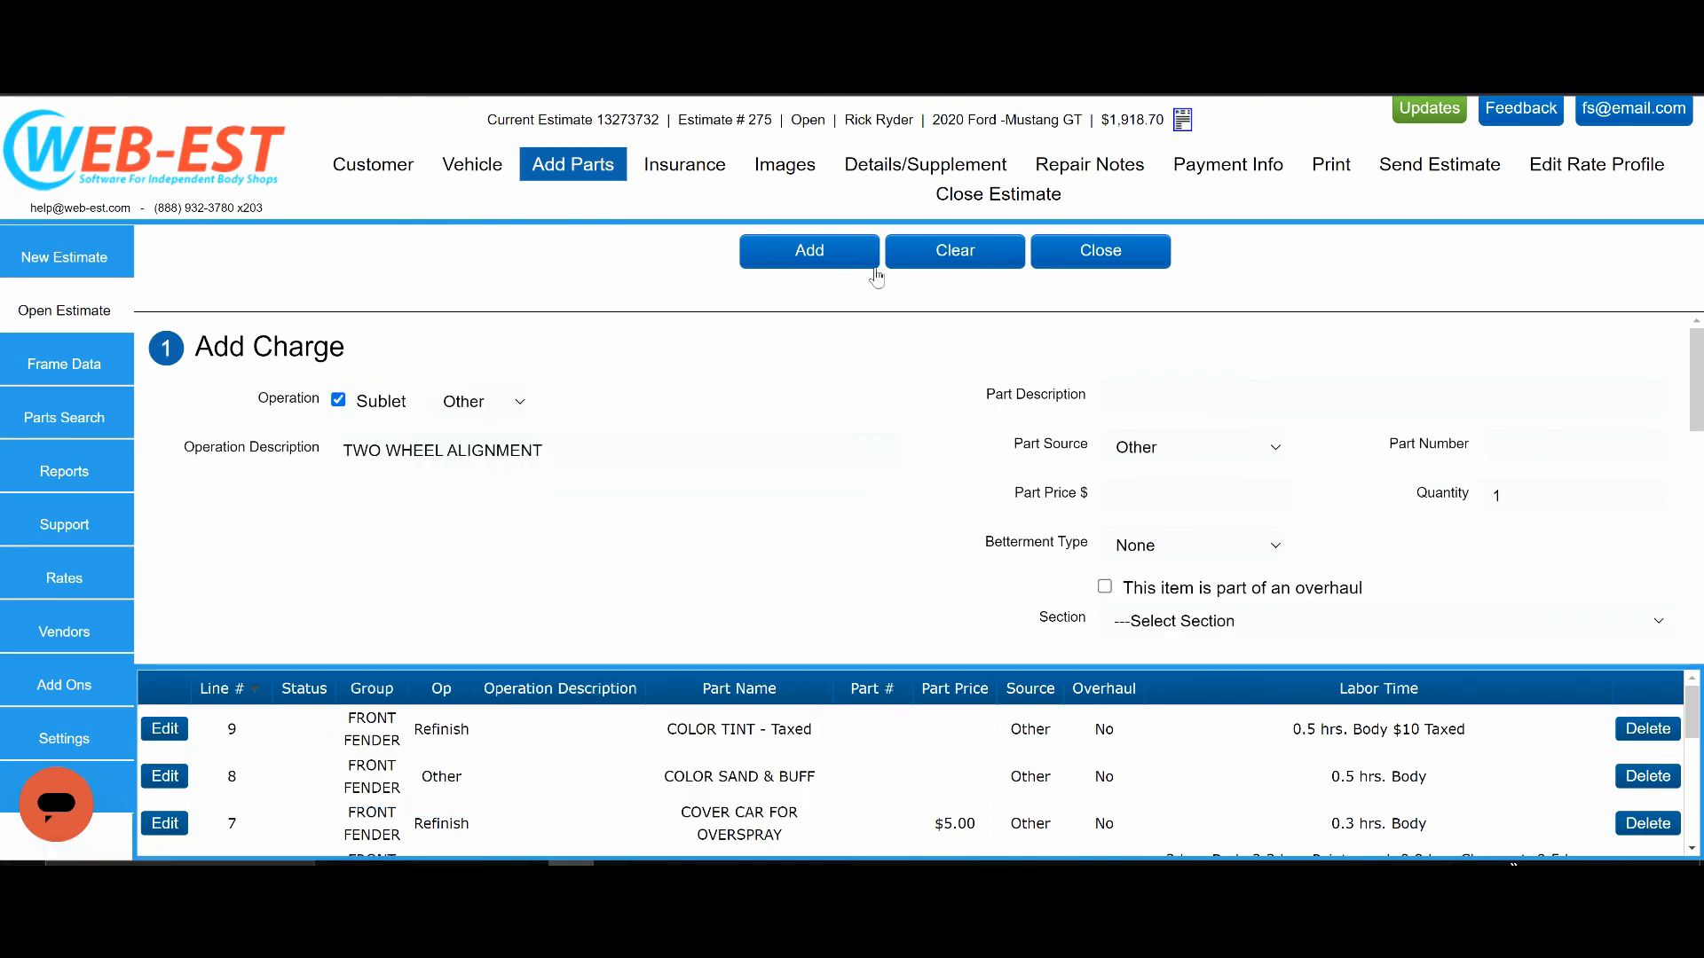
pyautogui.click(821, 269)
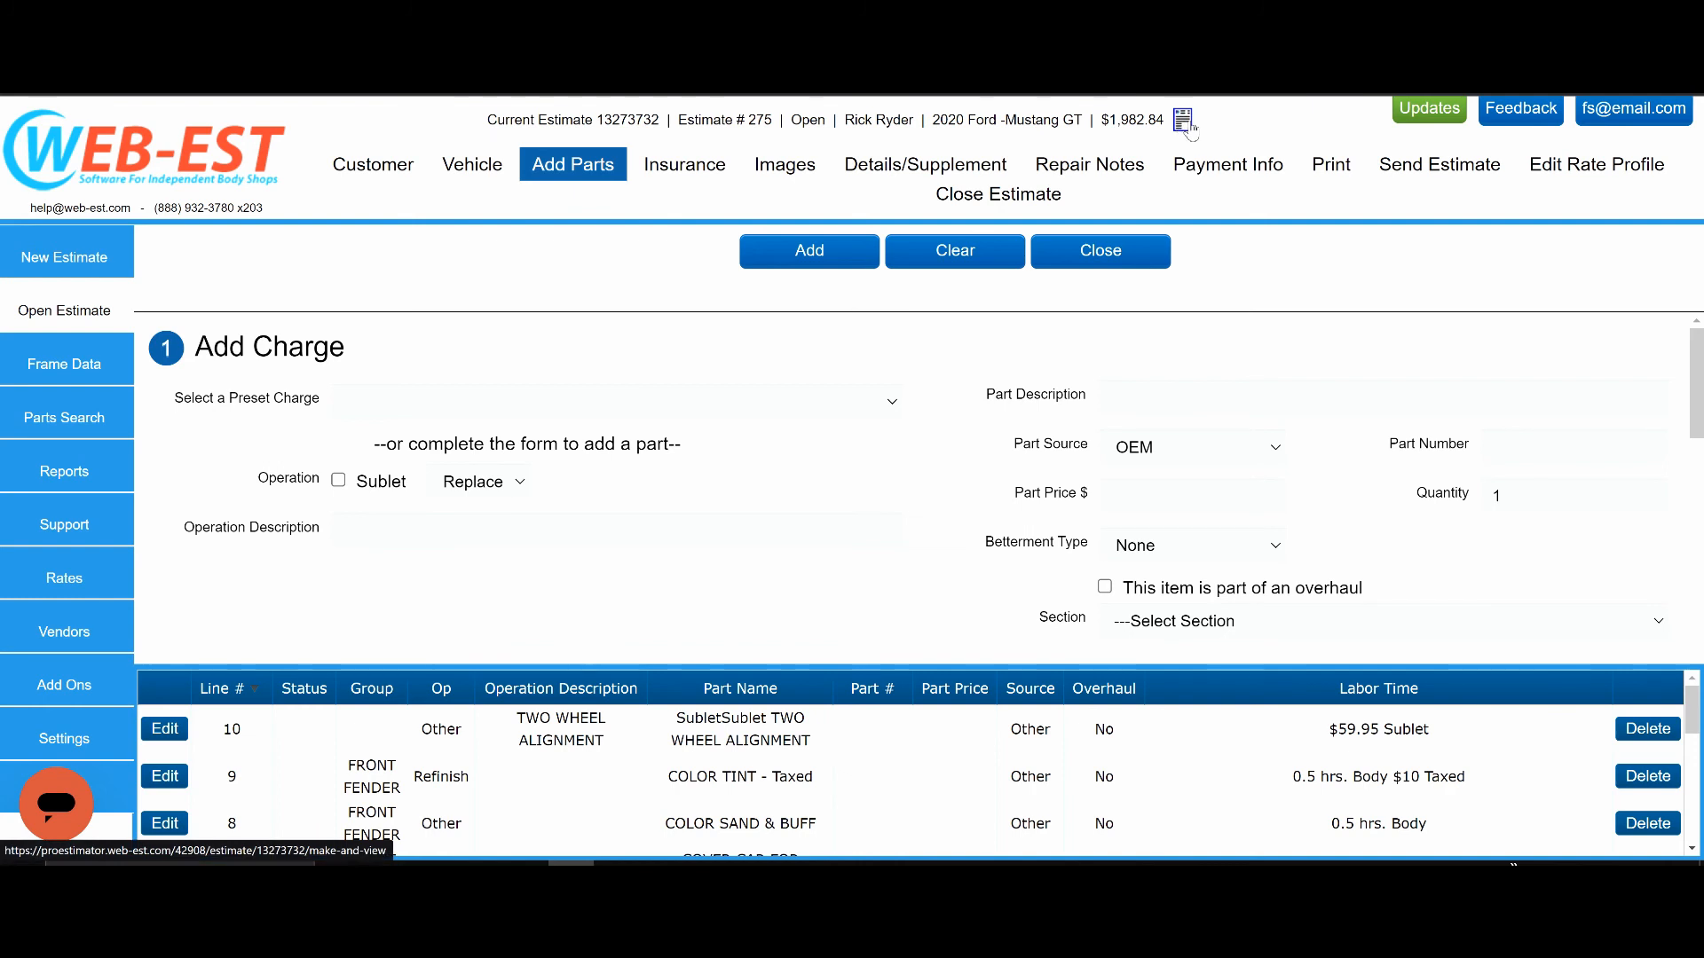
# Generate the Estimate report as a PDF to review its line items and totals, and close the current estimate.
pyautogui.click(1330, 174)
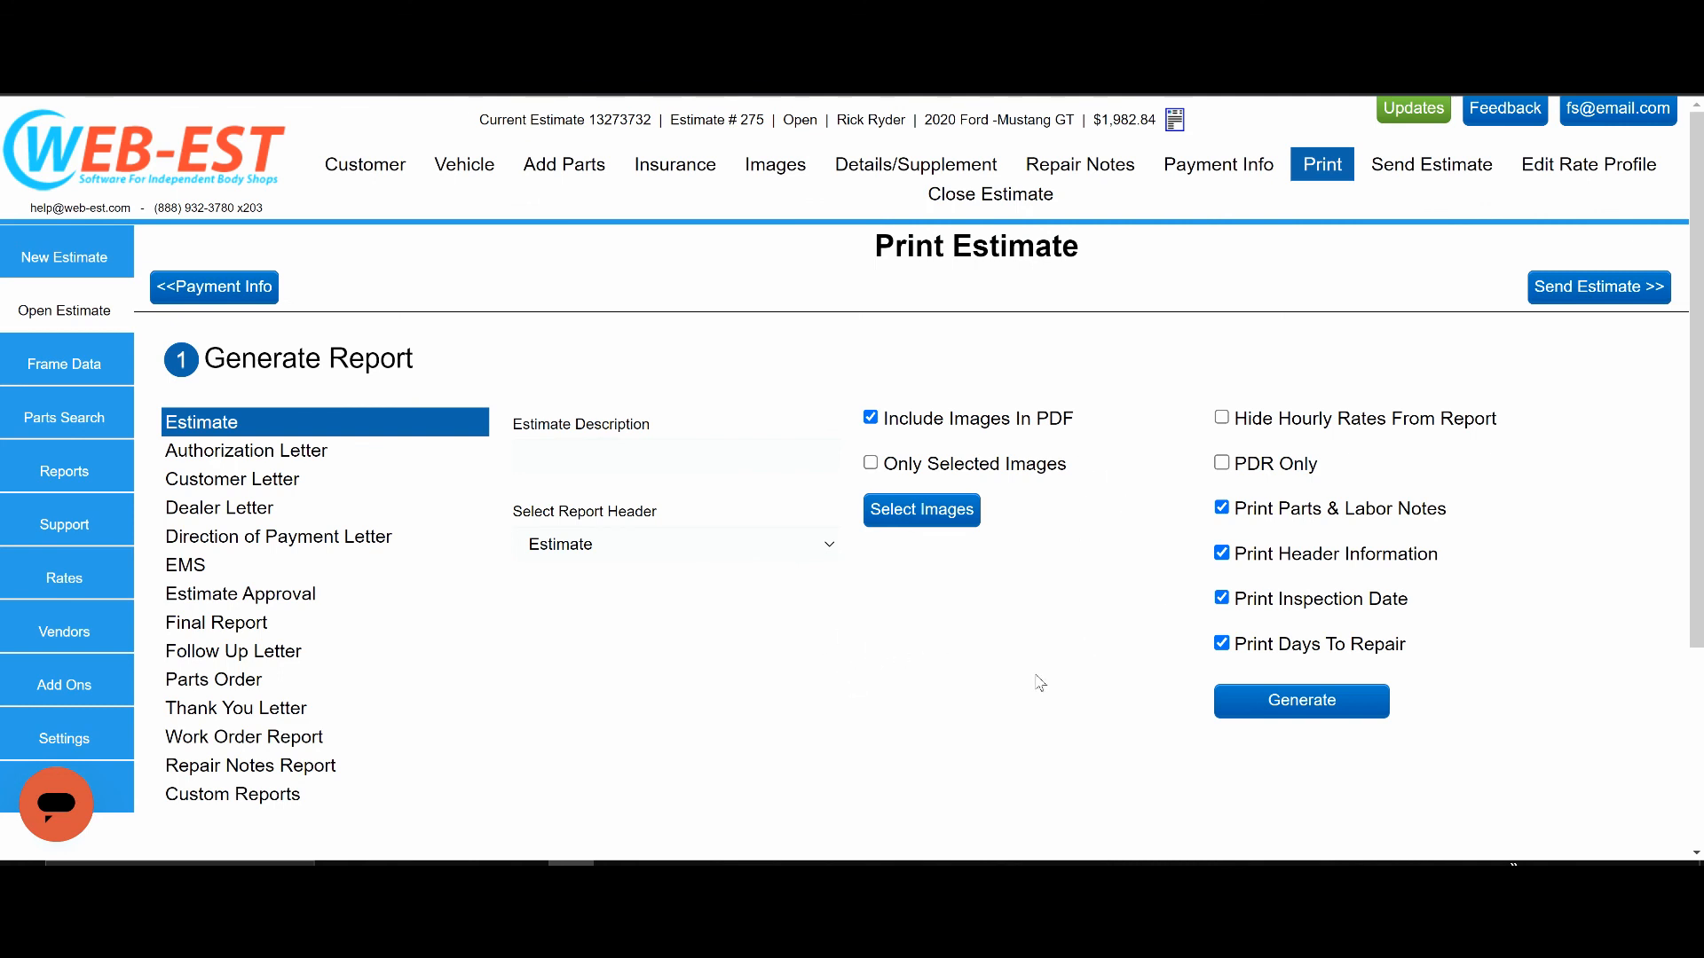
pyautogui.click(1294, 705)
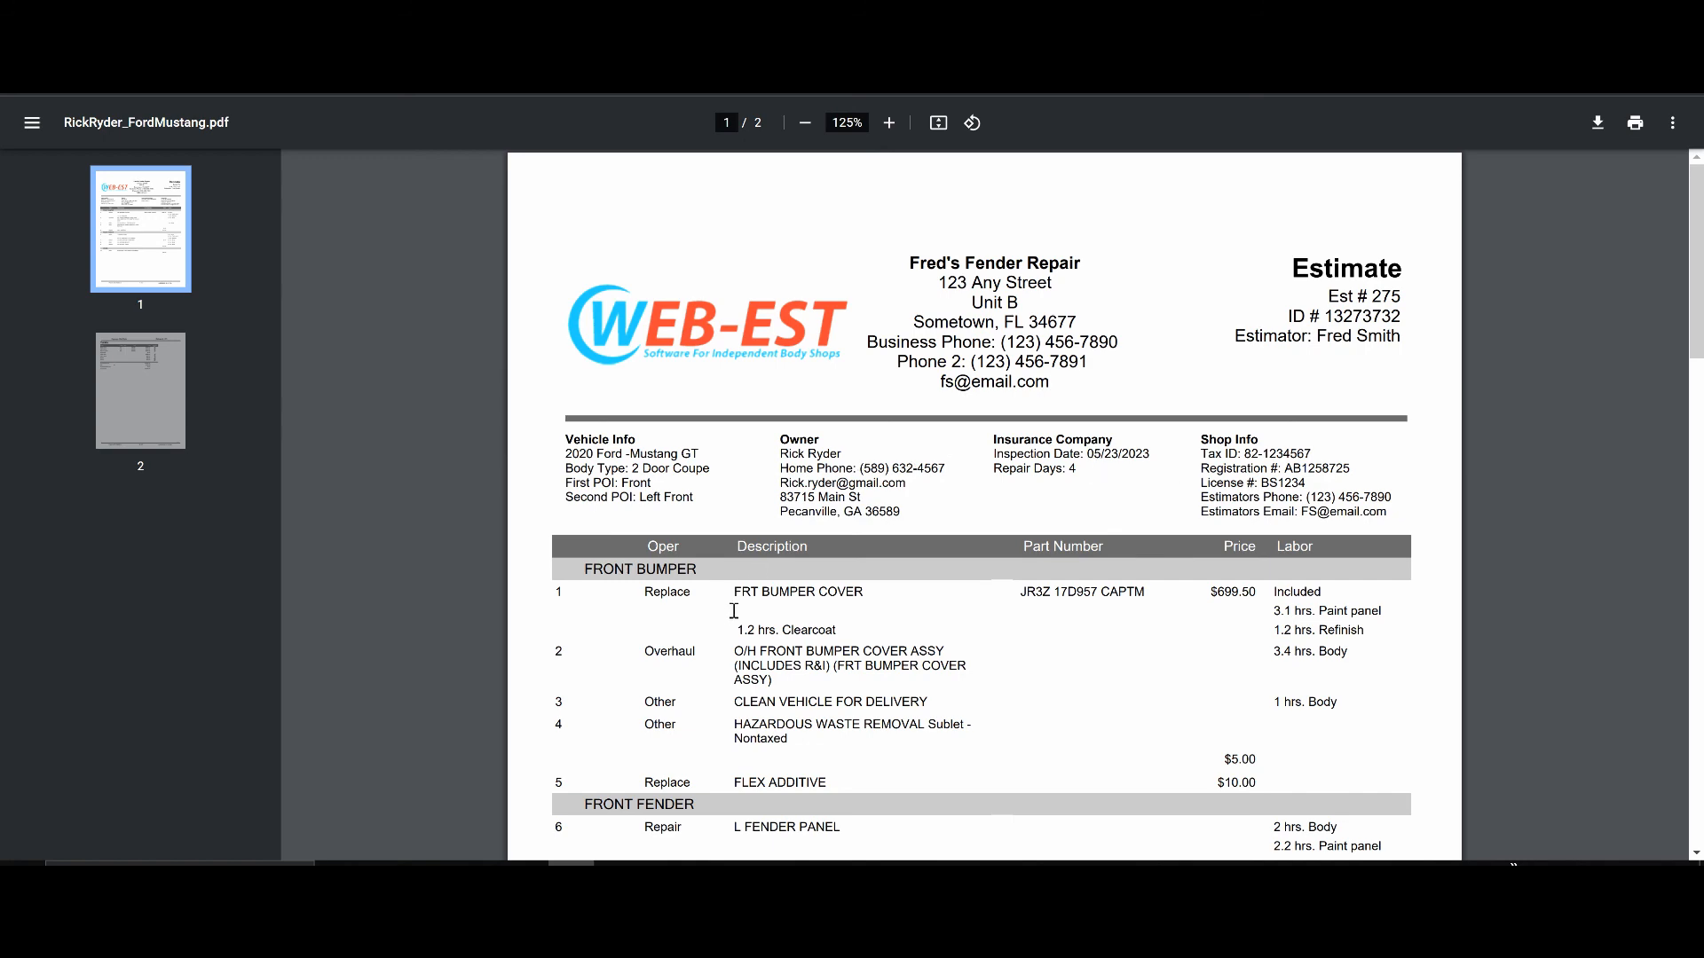
pyautogui.scroll(-10, 764, 621)
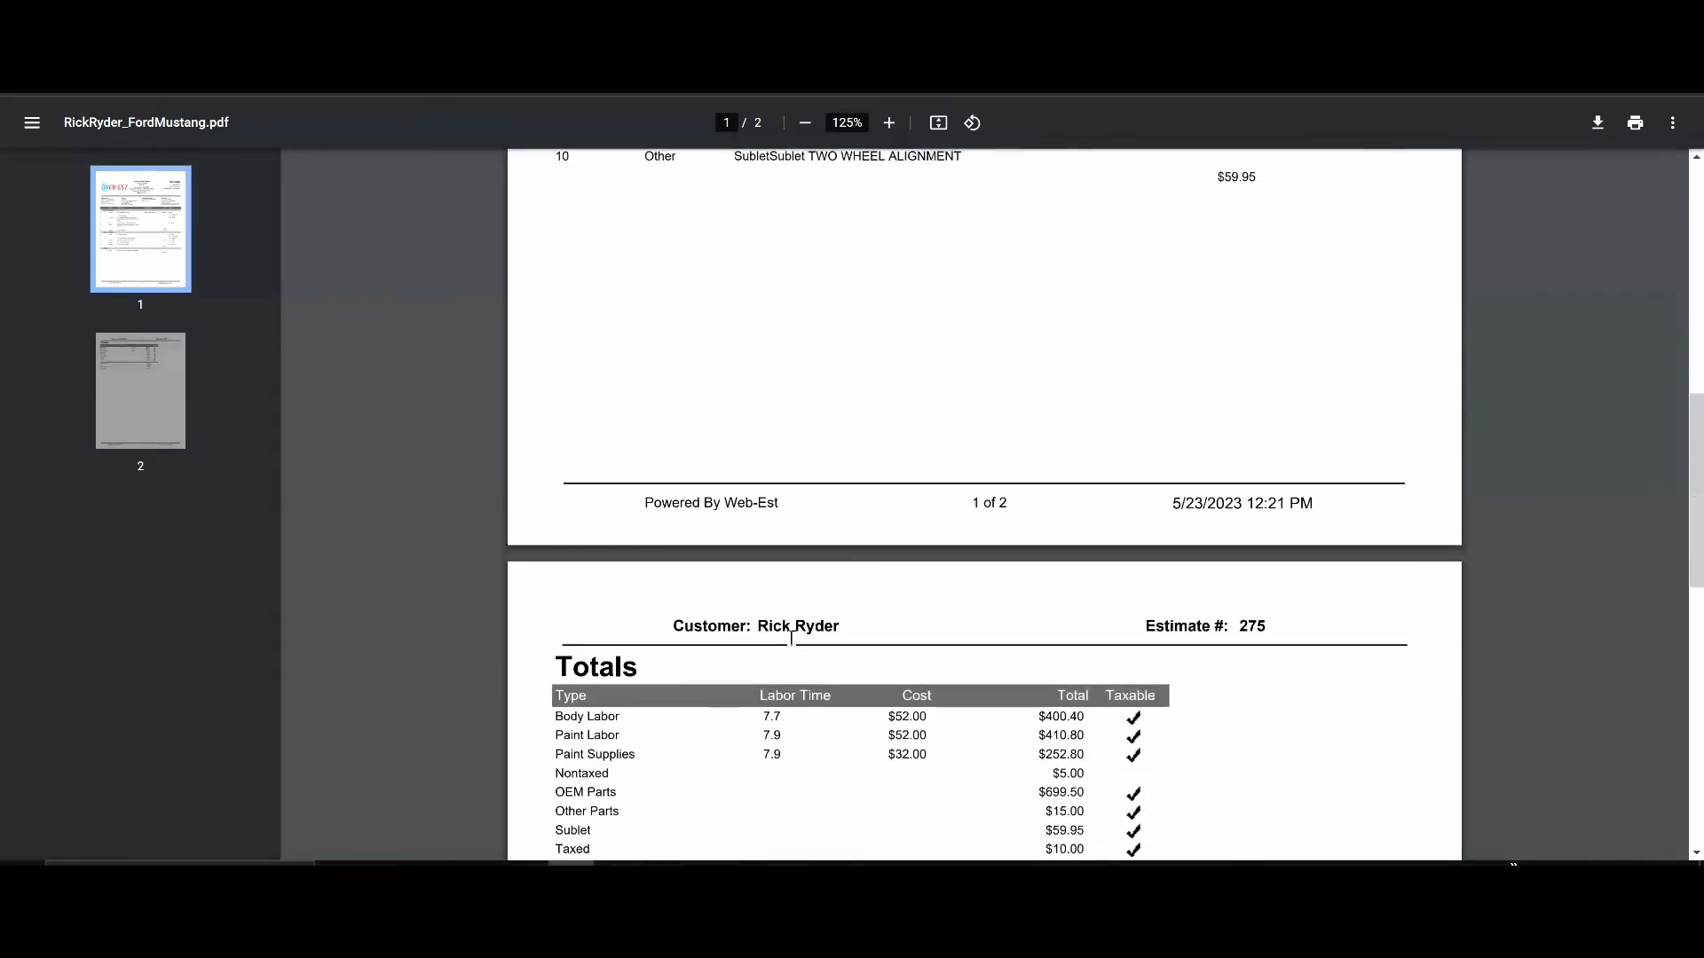
pyautogui.scroll(10, 799, 639)
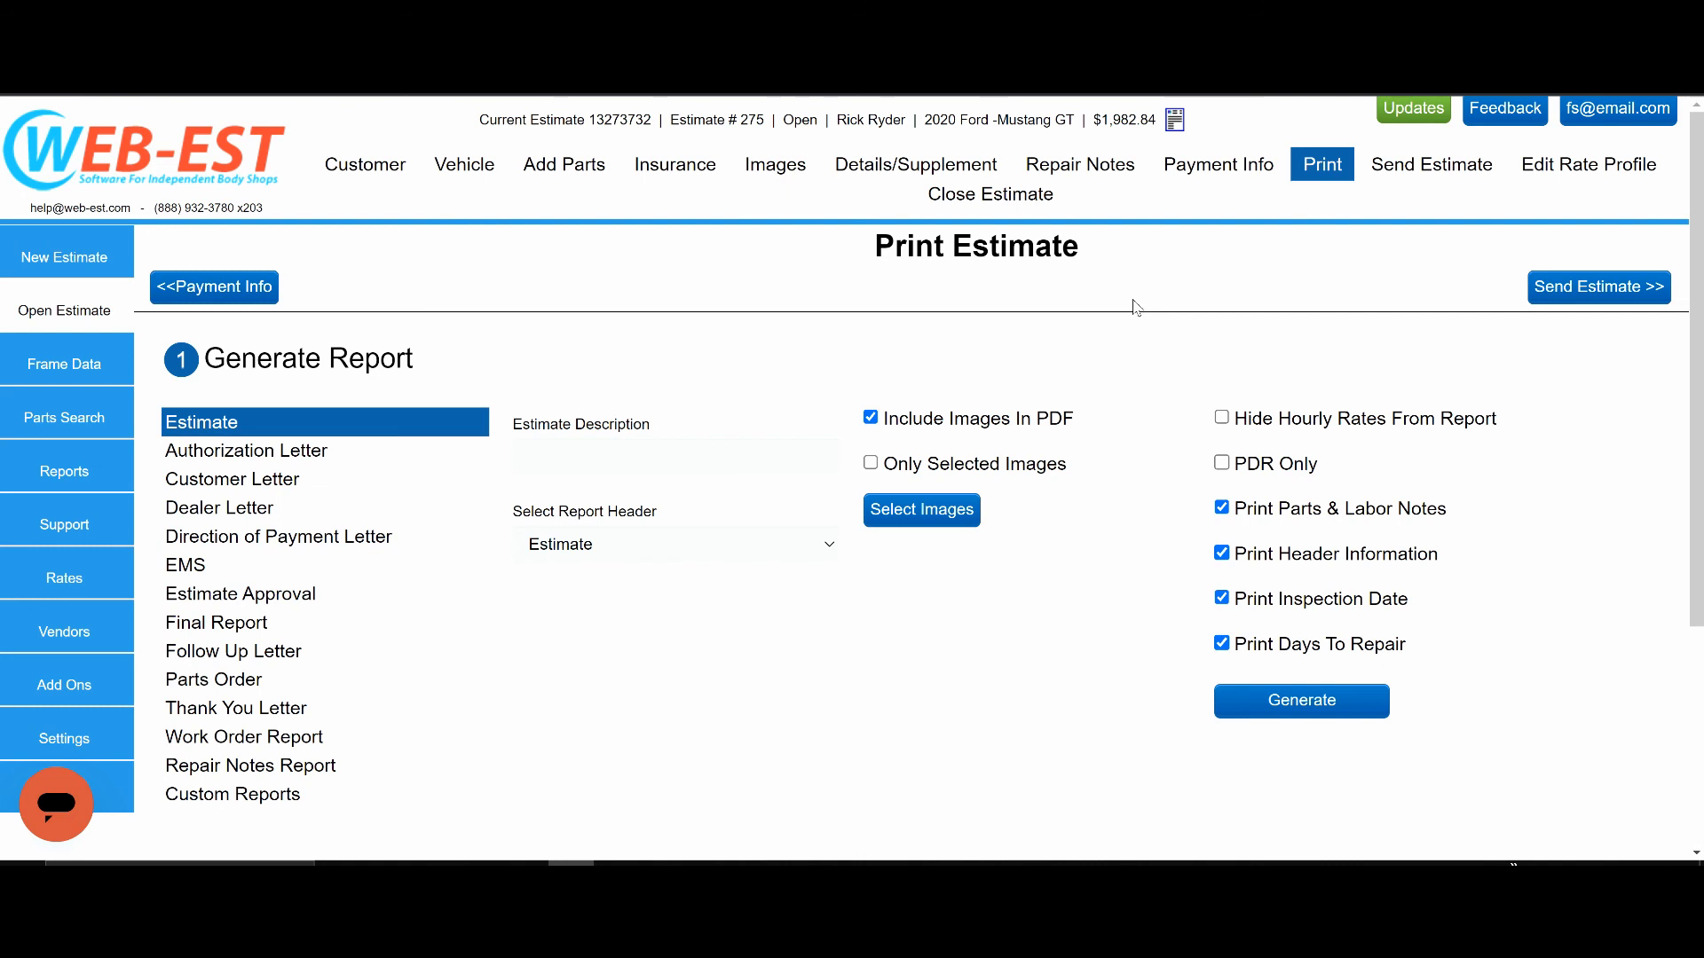
pyautogui.click(984, 195)
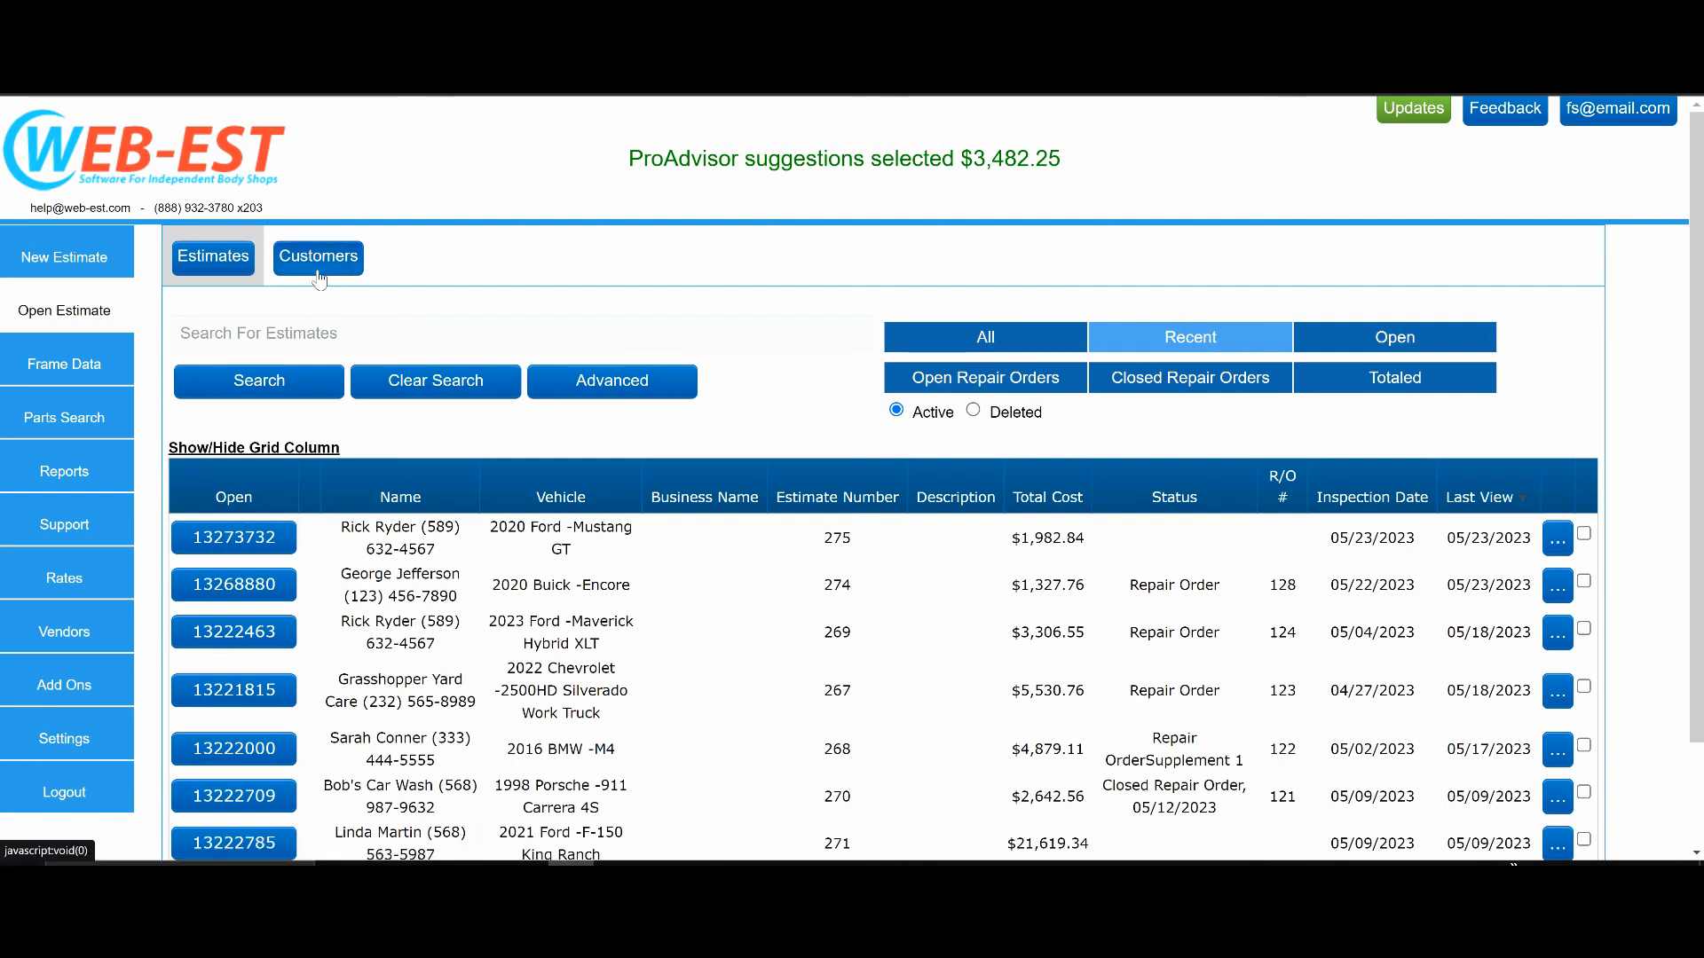